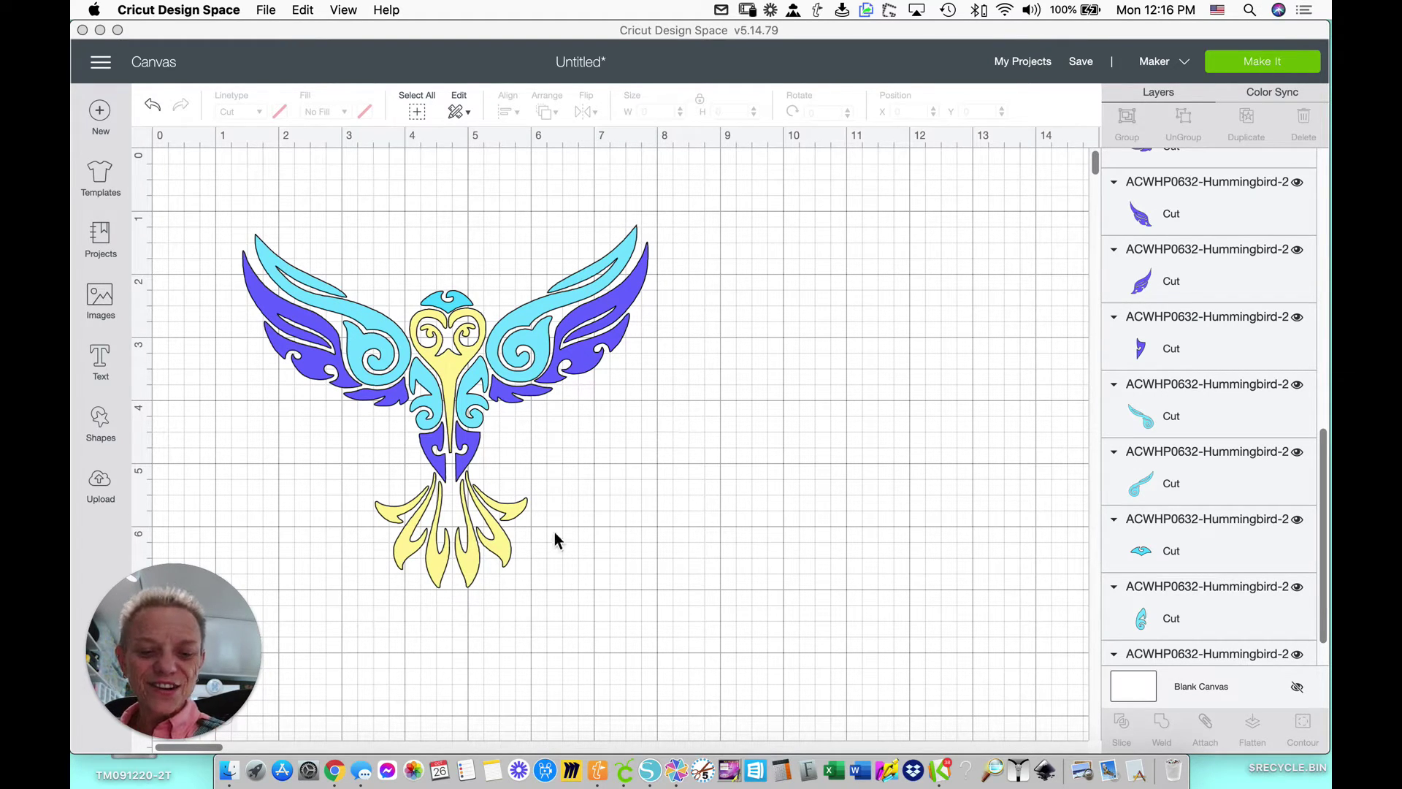
Select the seven yellow hummingbird layers, group them, and collapse the new group
{"action": "left_click", "coordinate": [212, 736]}
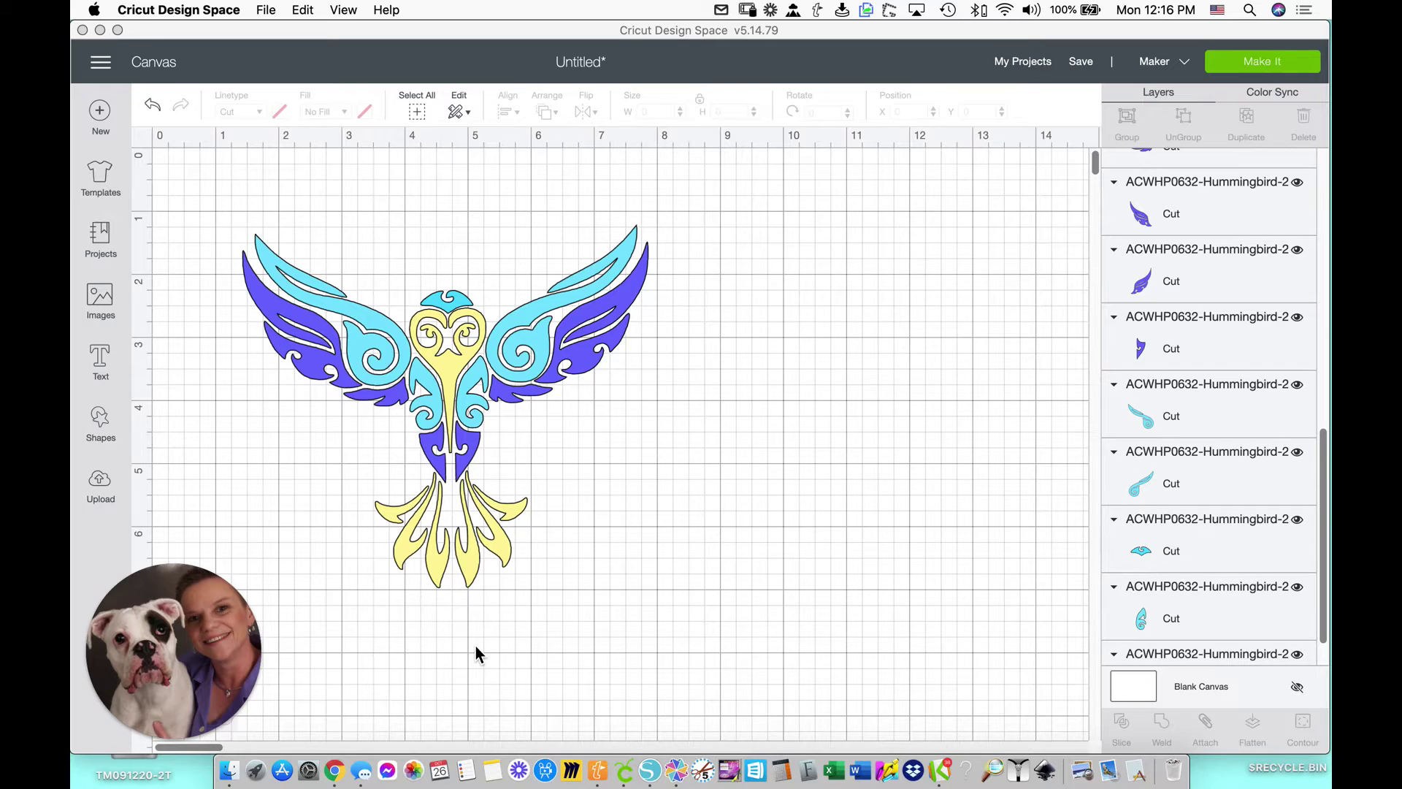
{"action": "left_click", "coordinate": [1312, 159]}
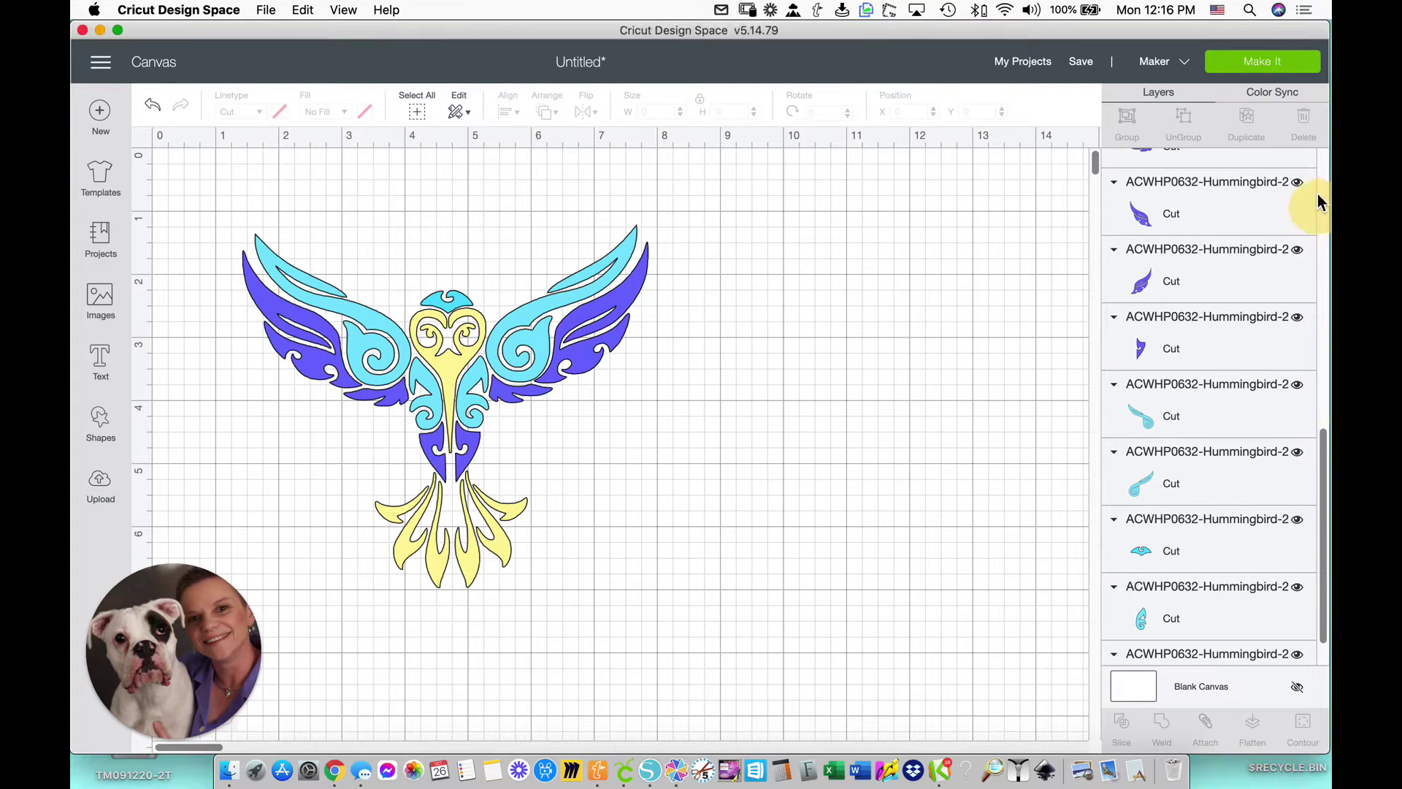
{"action": "left_click_drag", "start_coordinate": [1323, 438], "coordinate": [1328, 159]}
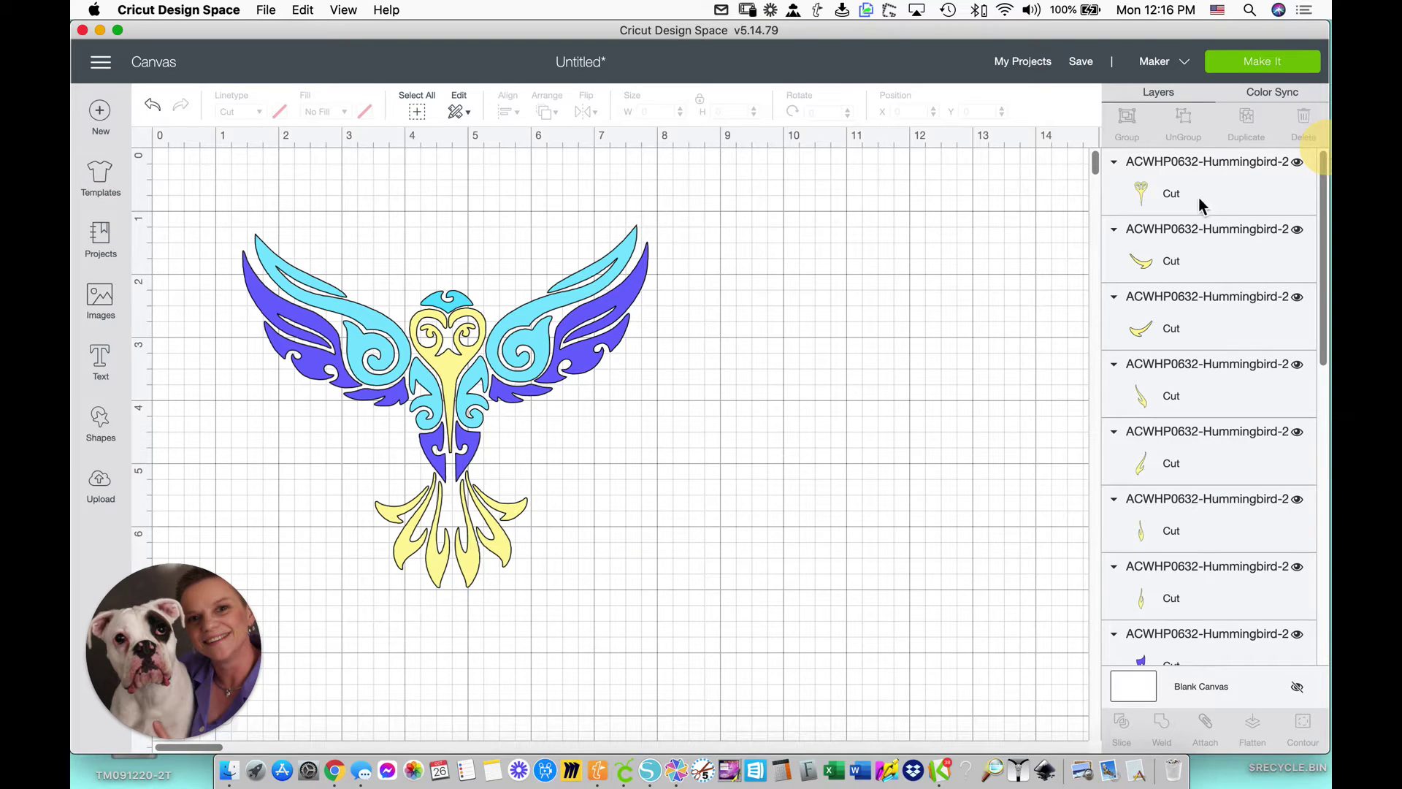
{"action": "left_click", "coordinate": [1241, 196]}
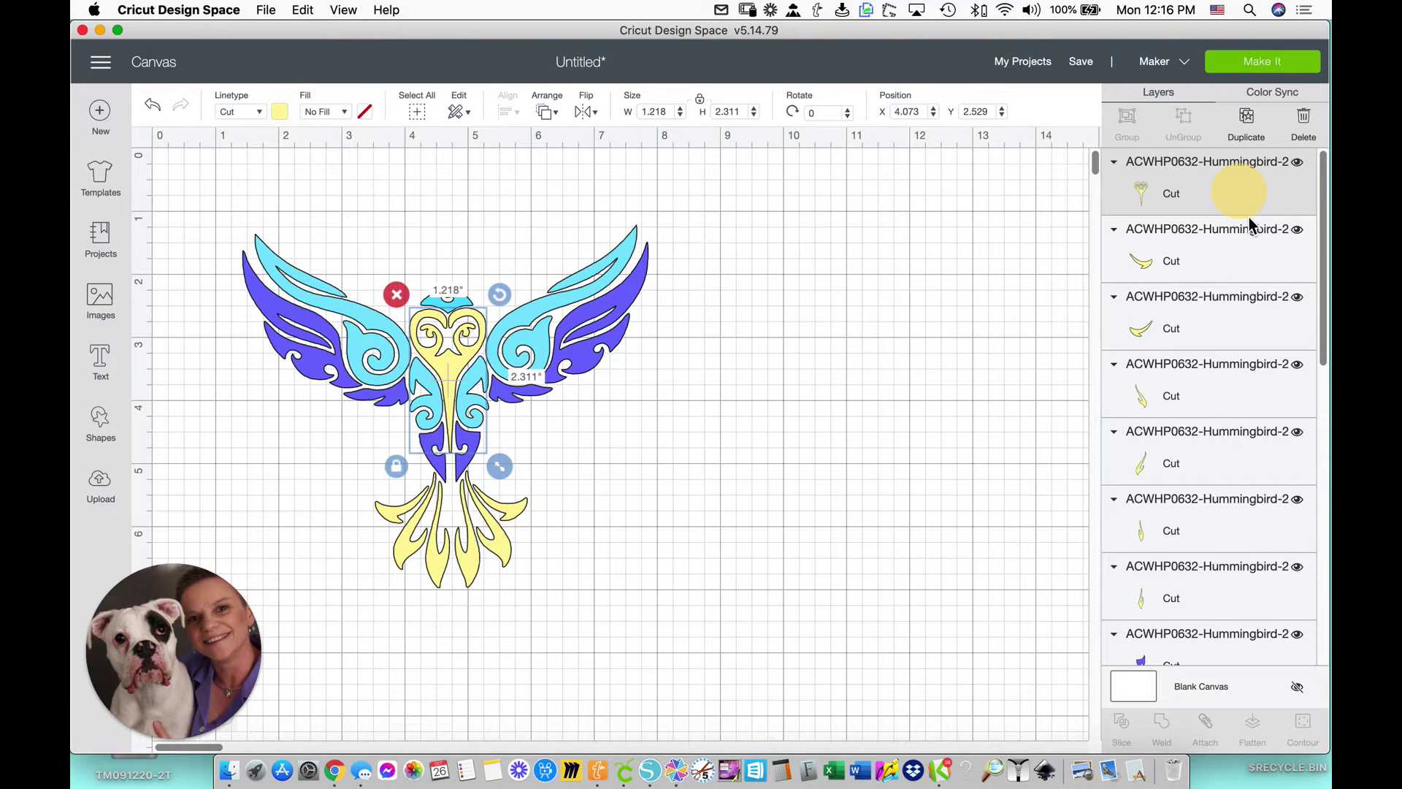
{"action": "left_click", "coordinate": [1248, 263], "text": "shift"}
{"action": "left_click", "coordinate": [1250, 322], "text": "shift"}
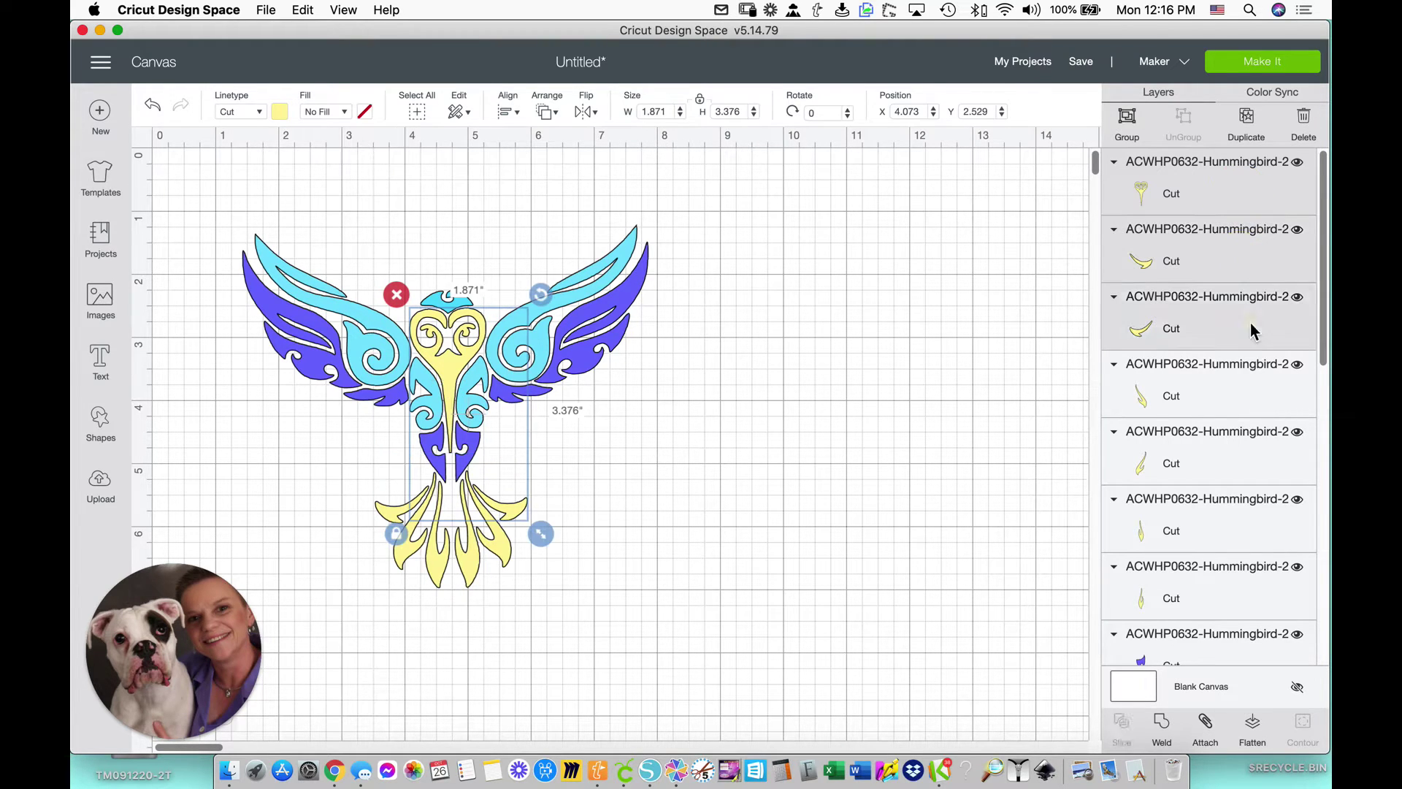
{"action": "left_click", "coordinate": [1250, 401], "text": "shift"}
{"action": "left_click", "coordinate": [1255, 471], "text": "shift"}
{"action": "left_click", "coordinate": [1258, 537], "text": "shift"}
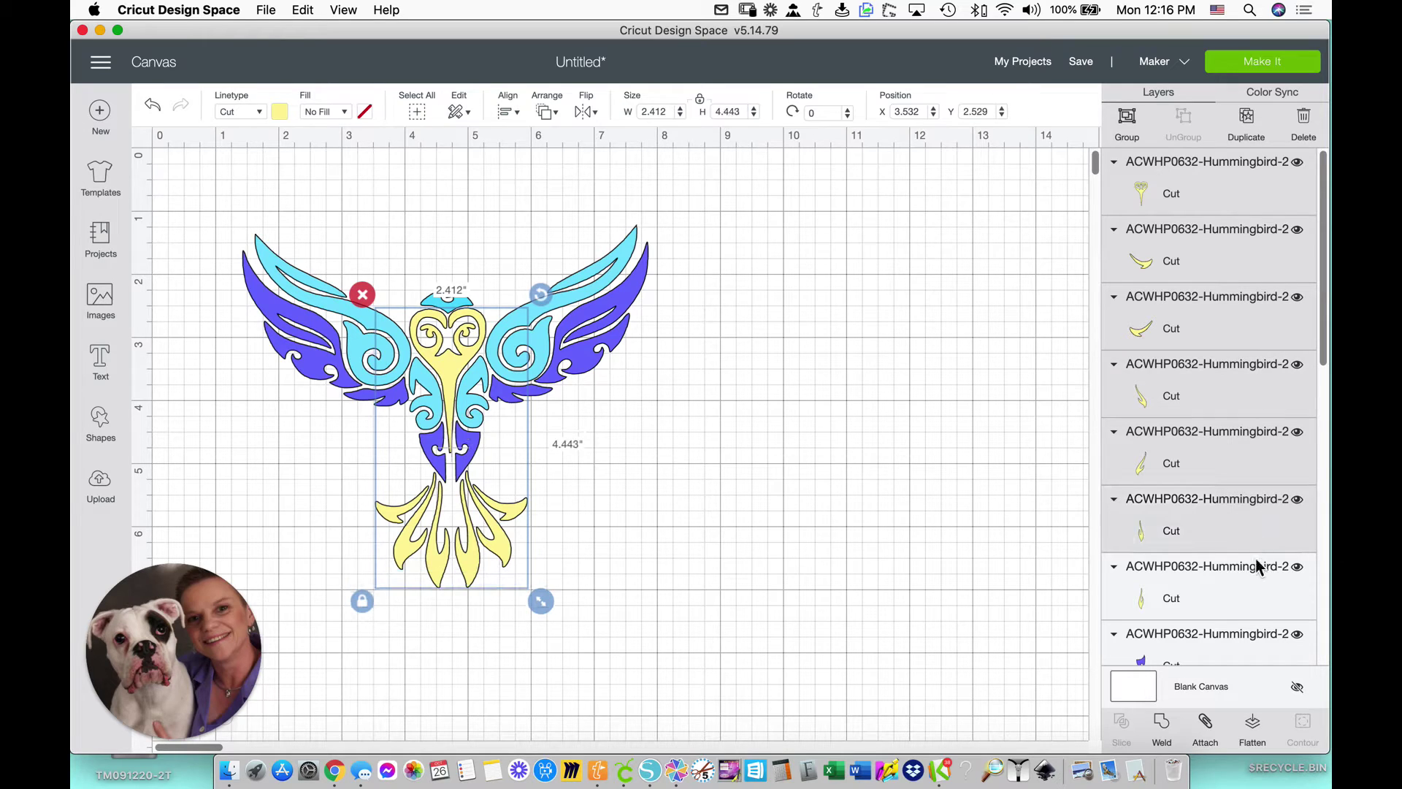
{"action": "left_click", "coordinate": [1255, 603], "text": "shift"}
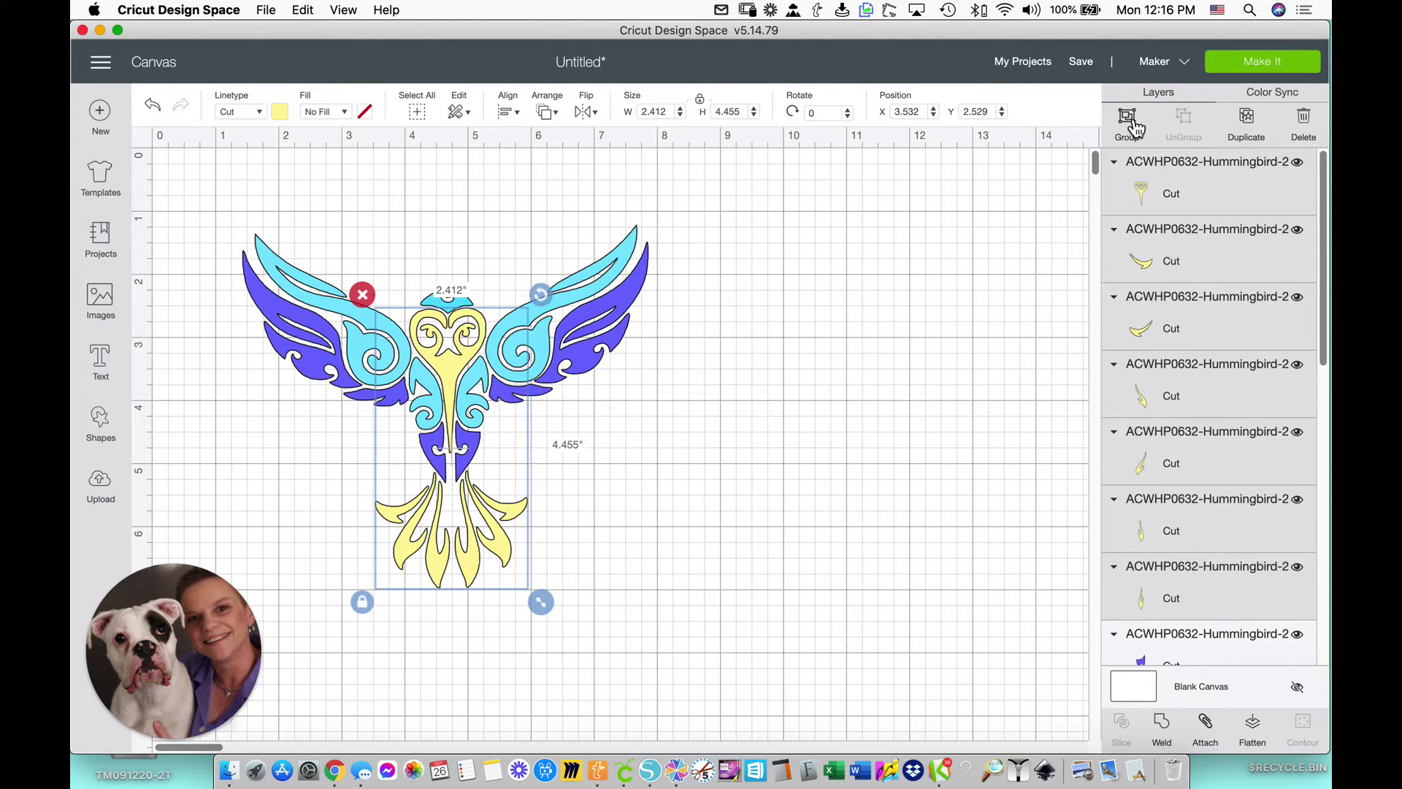
{"action": "left_click", "coordinate": [1131, 124]}
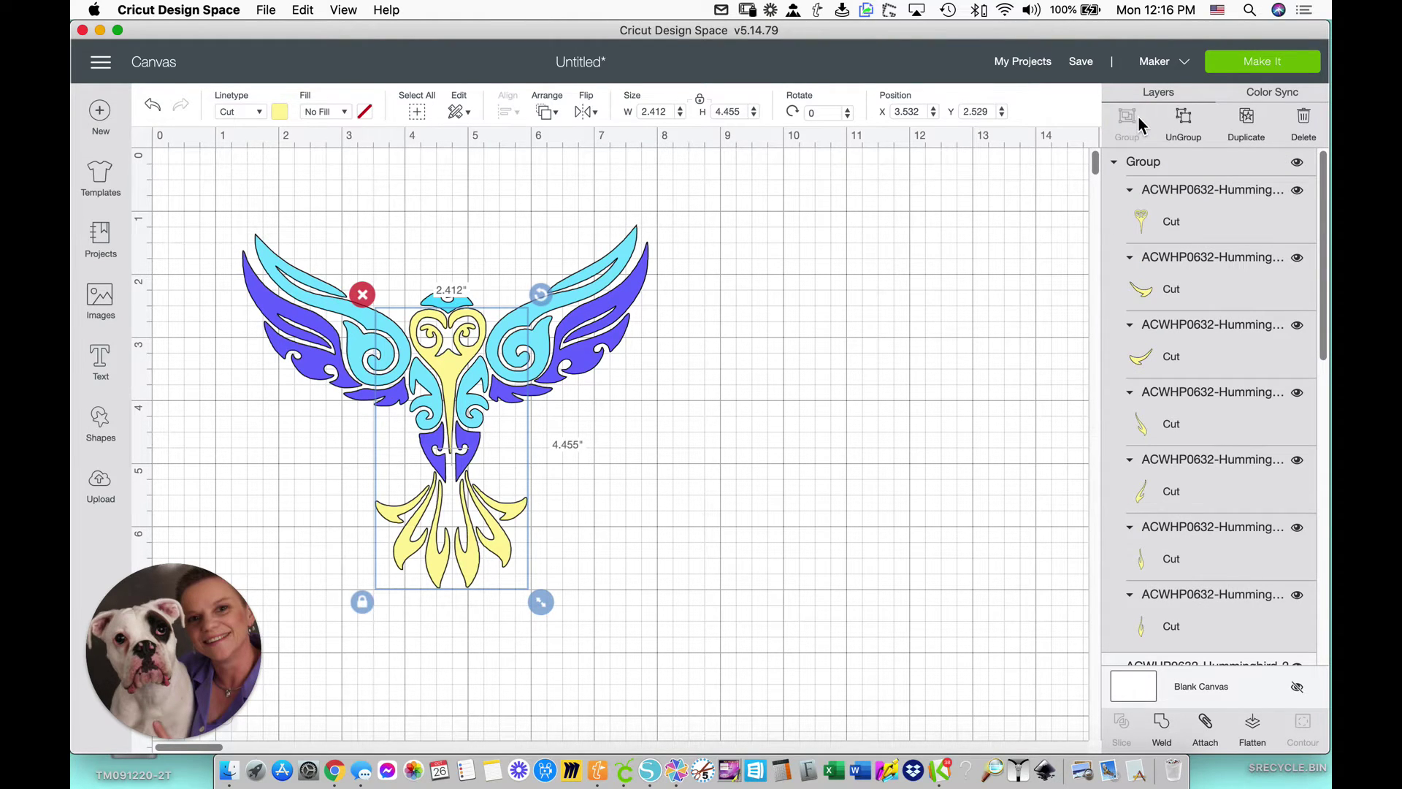
{"action": "left_click", "coordinate": [1115, 163]}
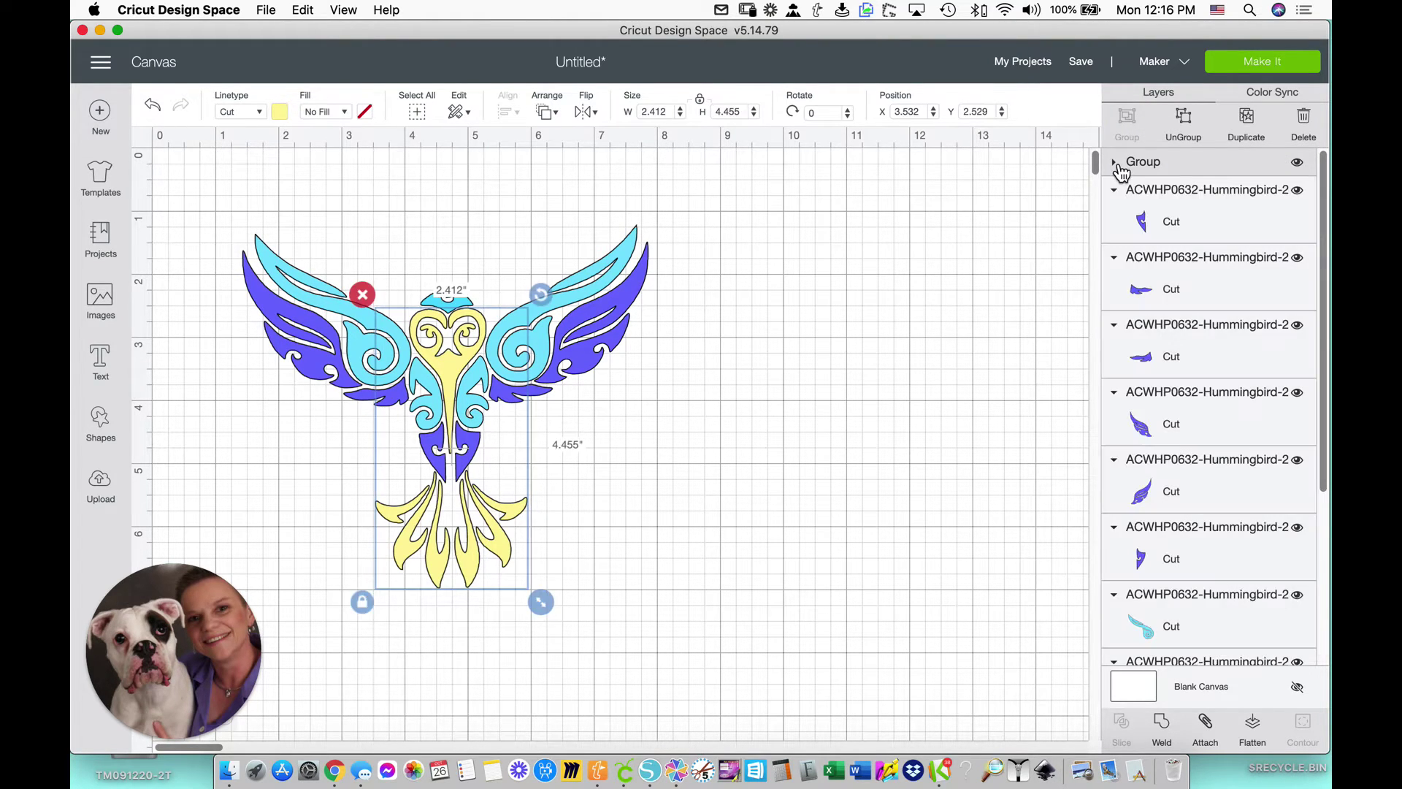
Group the six purple hummingbird pieces and collapse that group
{"action": "left_click", "coordinate": [1228, 222]}
{"action": "left_click", "coordinate": [1236, 292], "text": "shift"}
{"action": "left_click", "coordinate": [1246, 362], "text": "shift"}
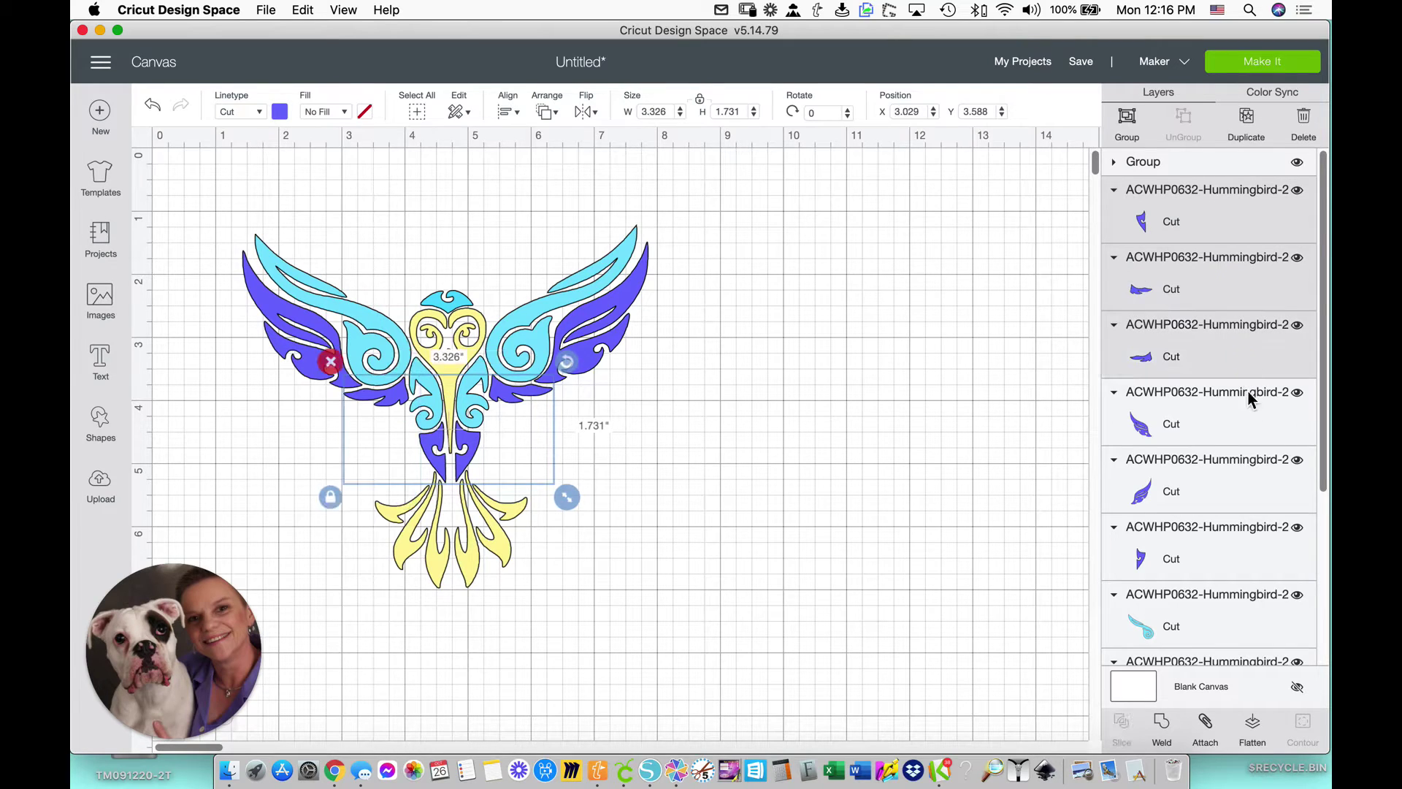
{"action": "left_click", "coordinate": [1246, 429], "text": "shift"}
{"action": "left_click", "coordinate": [1255, 496], "text": "shift"}
{"action": "left_click", "coordinate": [1251, 567], "text": "shift"}
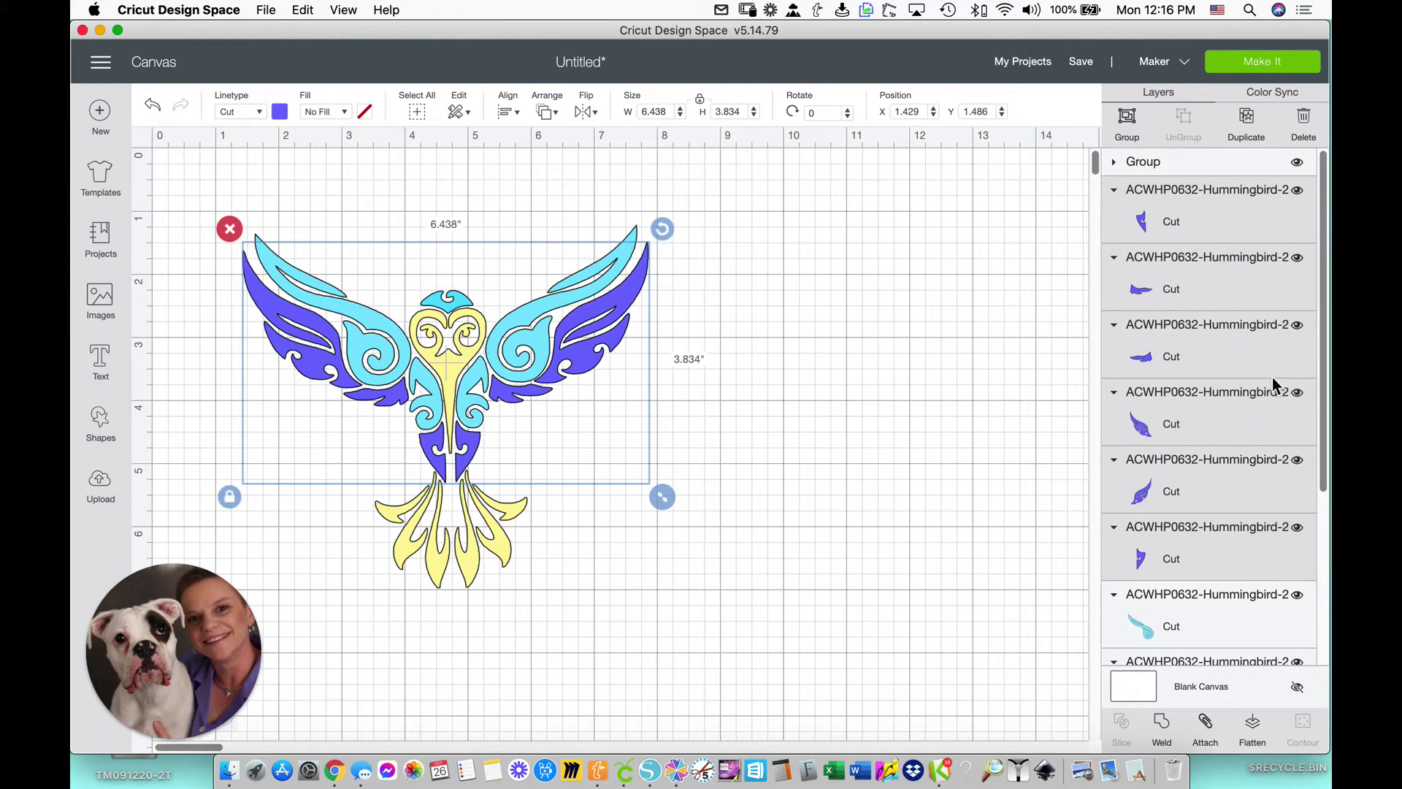
{"action": "left_click", "coordinate": [1132, 125]}
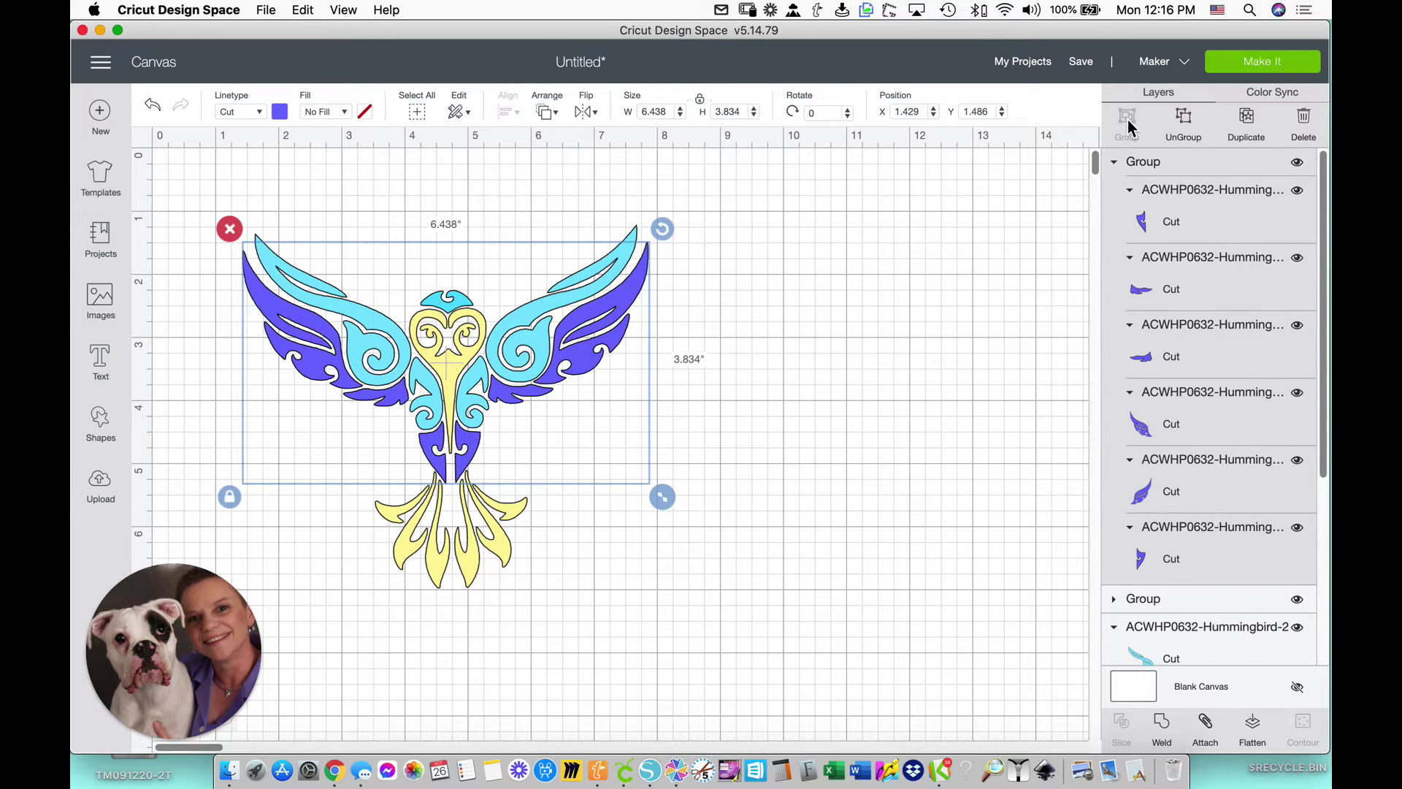
{"action": "left_click", "coordinate": [1115, 163]}
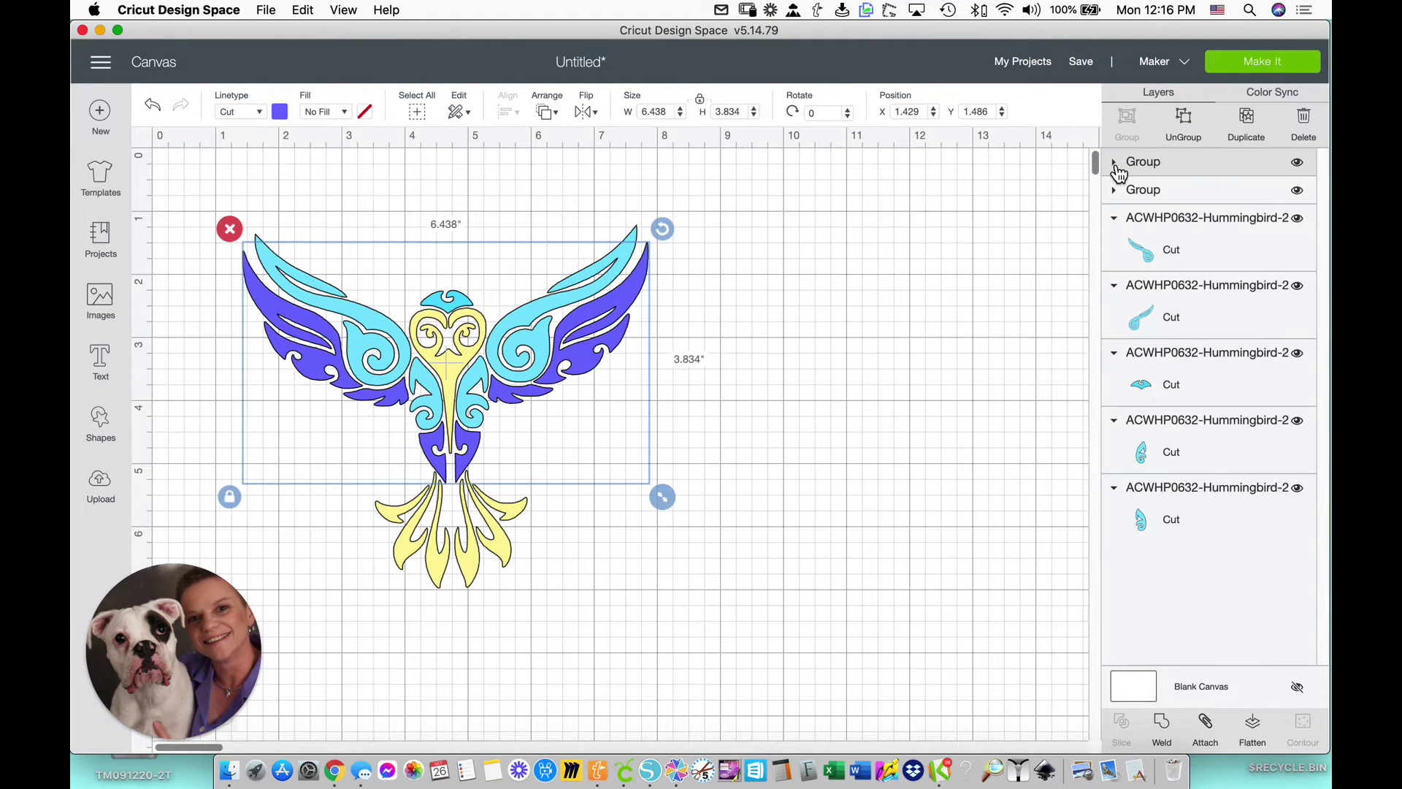
Group the five light blue hummingbird pieces together
{"action": "left_click", "coordinate": [1228, 256]}
{"action": "left_click", "coordinate": [1244, 314], "text": "shift"}
{"action": "left_click", "coordinate": [1242, 395], "text": "shift"}
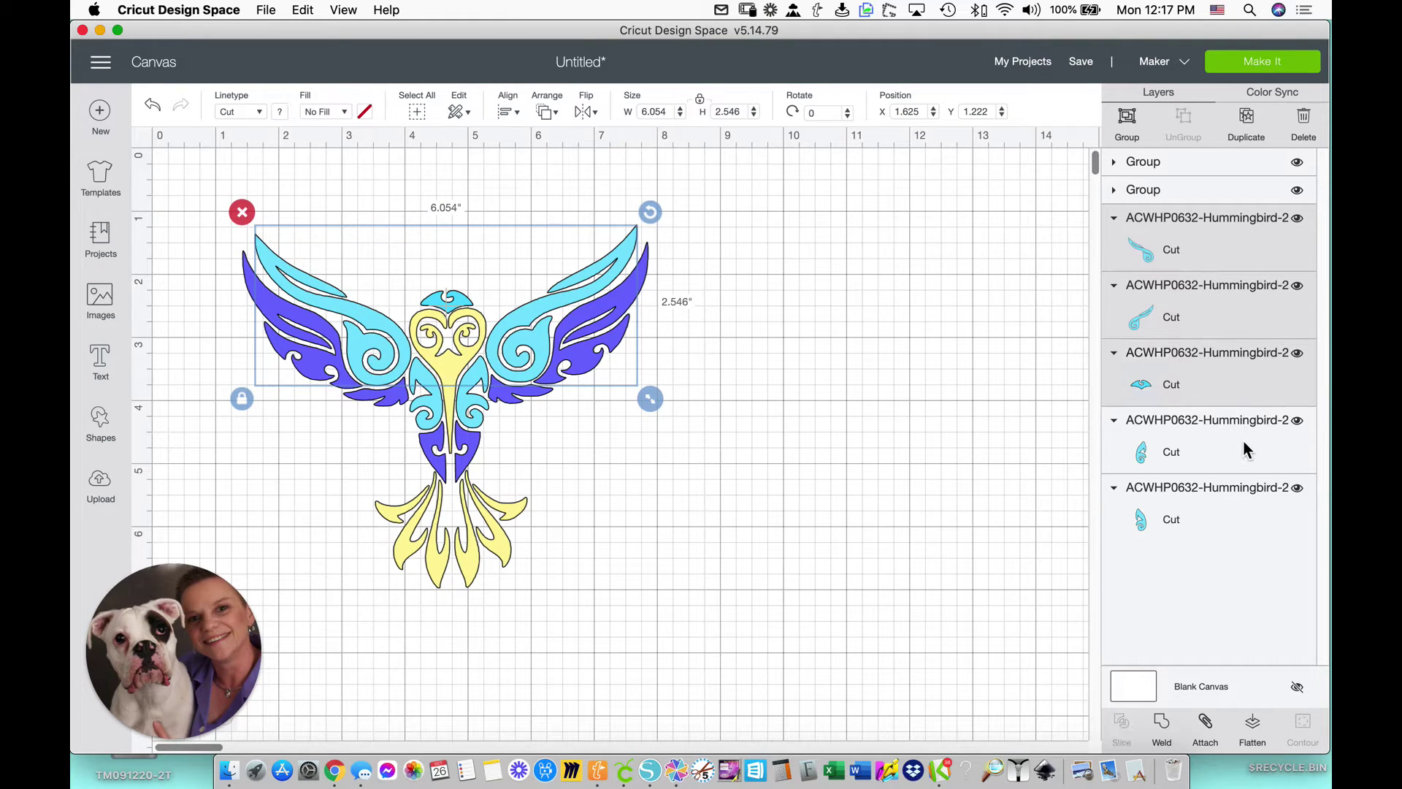
{"action": "left_click", "coordinate": [1247, 451], "text": "shift"}
{"action": "left_click", "coordinate": [1253, 521], "text": "shift"}
{"action": "left_click", "coordinate": [1131, 124]}
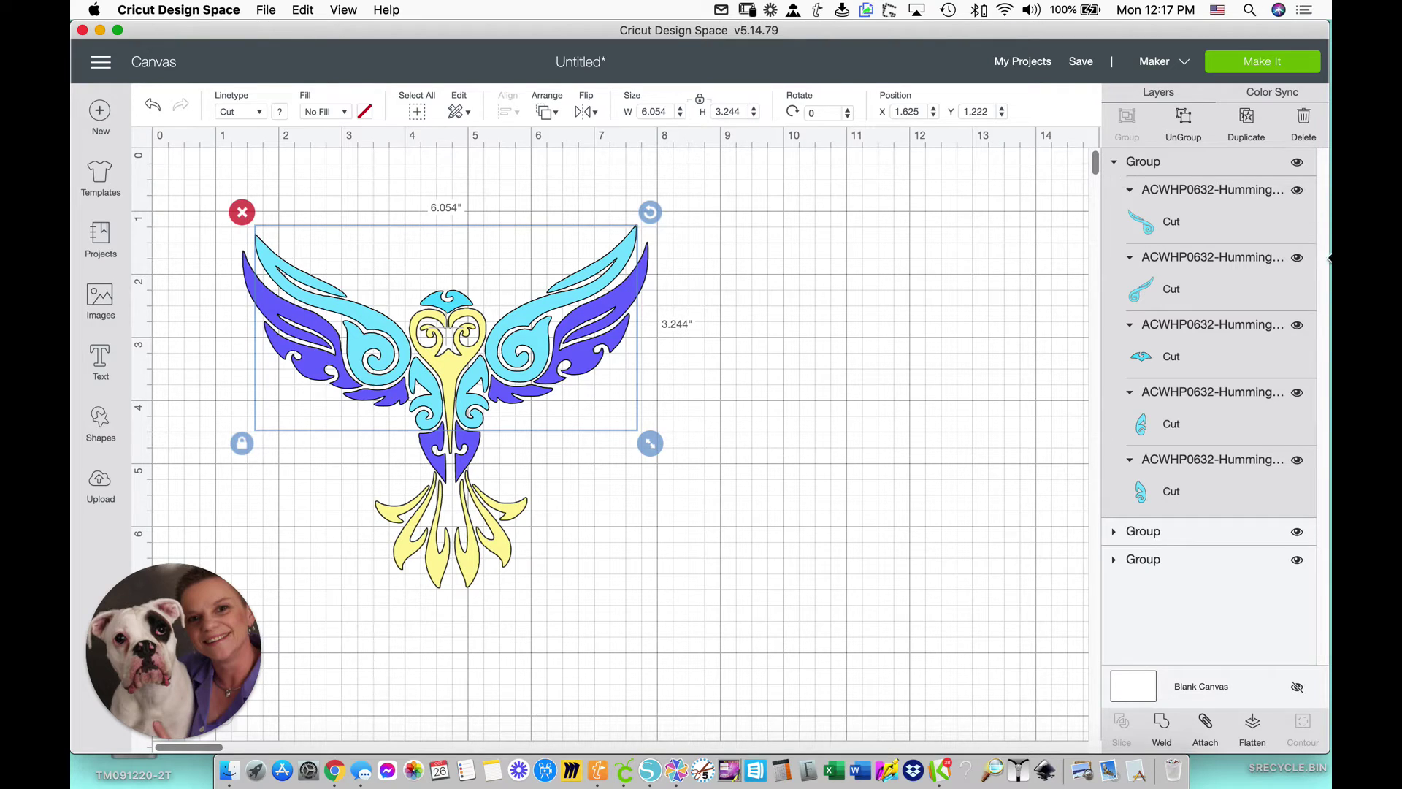
Expand the light blue and yellow groups in the Layers panel to check their contents
{"action": "left_click", "coordinate": [1117, 532]}
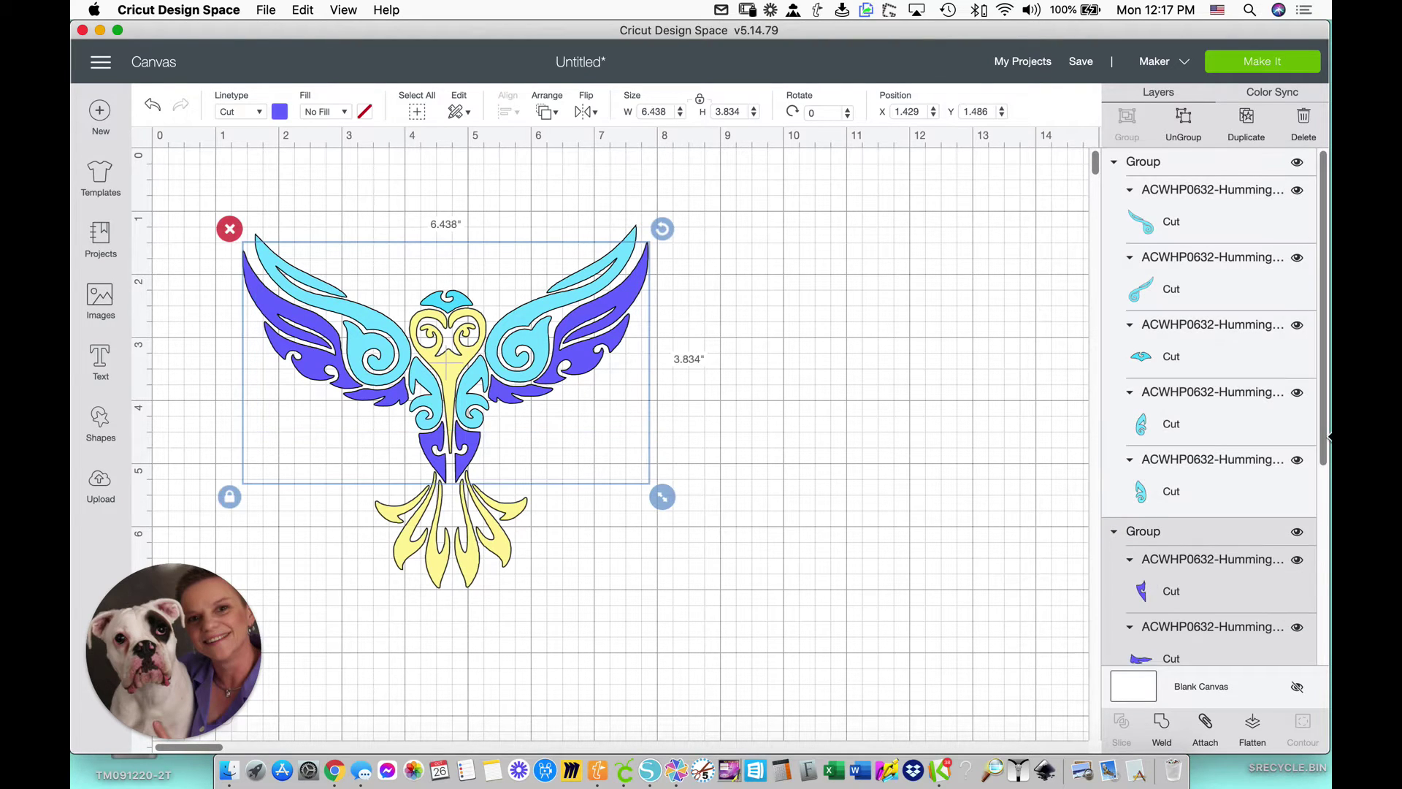
{"action": "left_click_drag", "start_coordinate": [1327, 449], "coordinate": [1323, 641]}
{"action": "left_click", "coordinate": [1131, 653]}
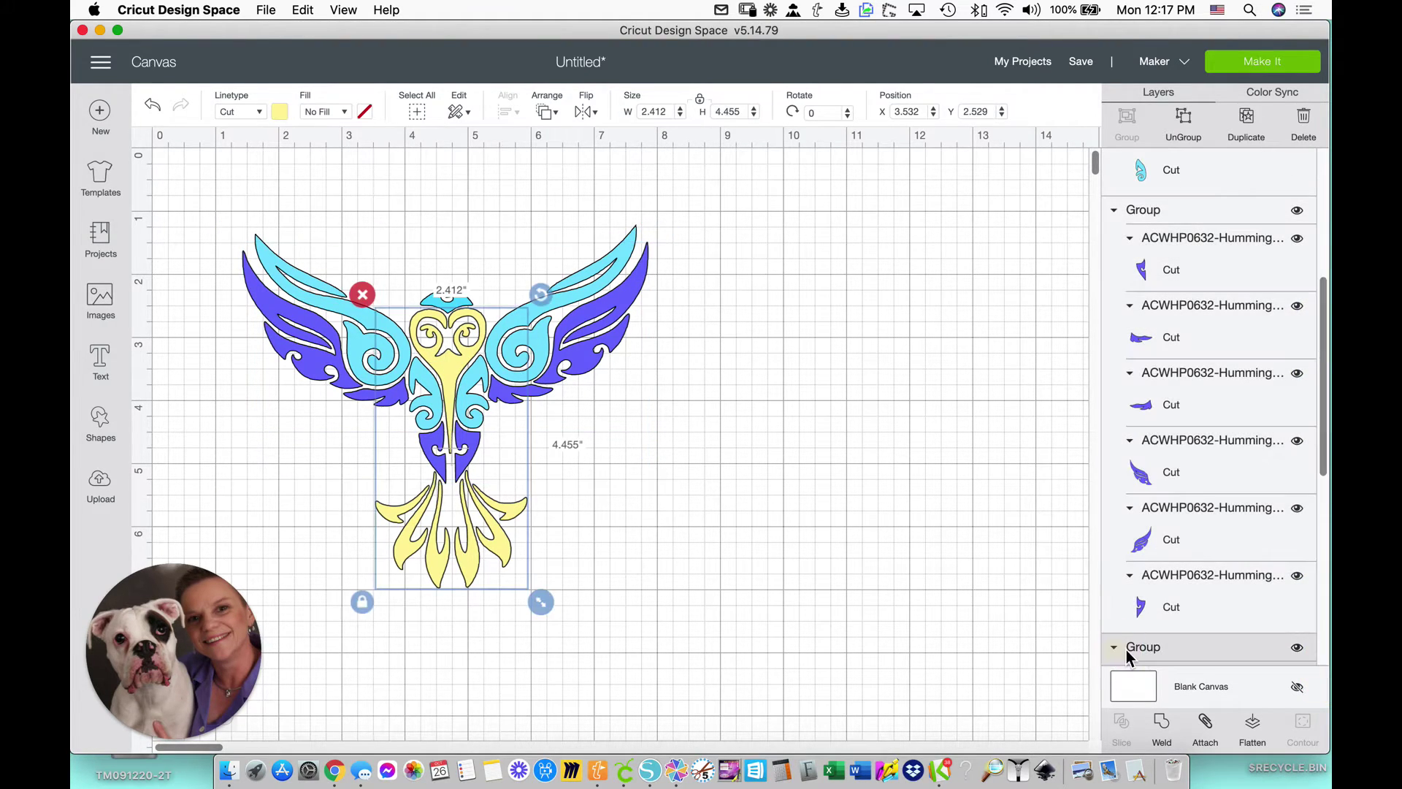
{"action": "left_click_drag", "start_coordinate": [1323, 434], "coordinate": [1324, 640]}
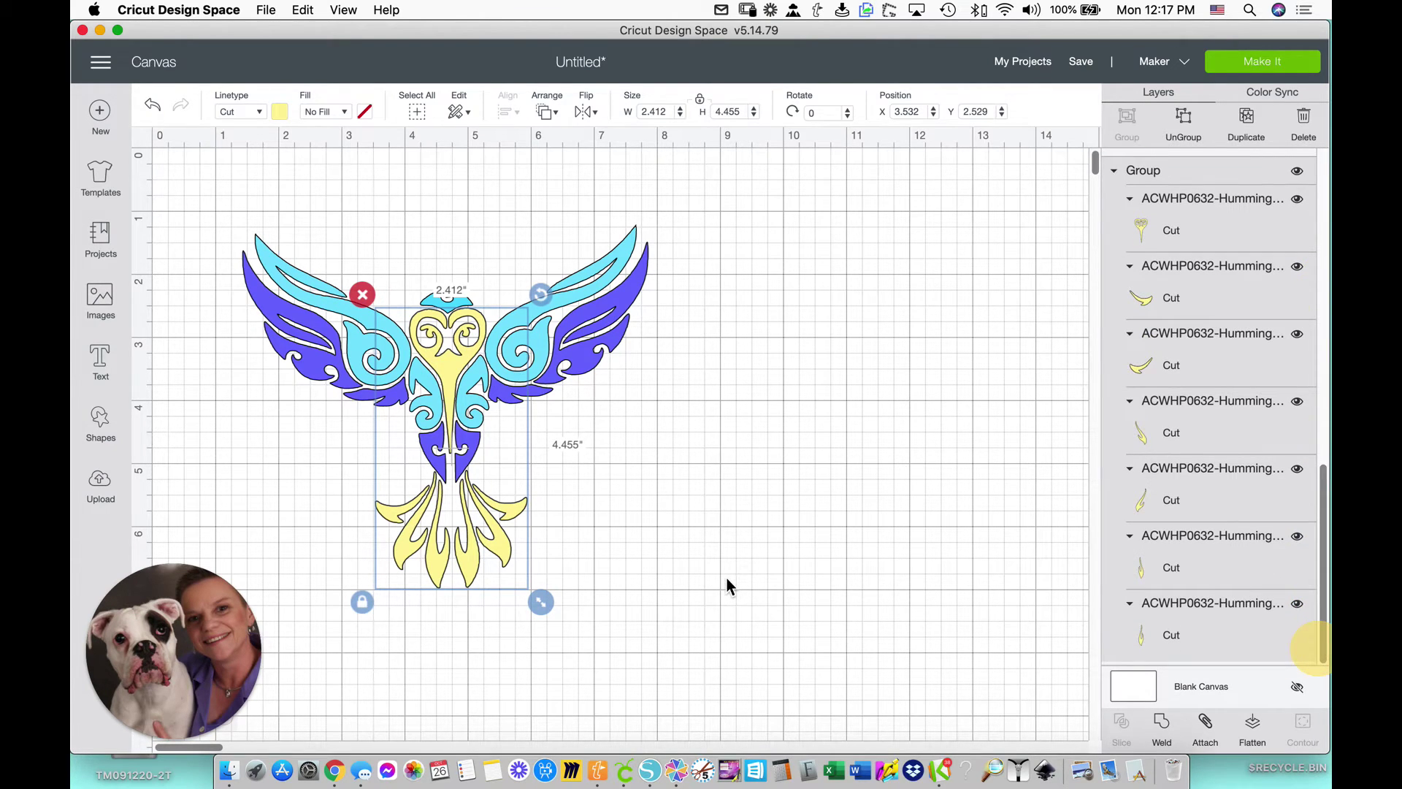
Add a pentagon, shrink it to about 0.382 × 0.363 in, and place it above the bird's head
{"action": "left_click", "coordinate": [757, 449]}
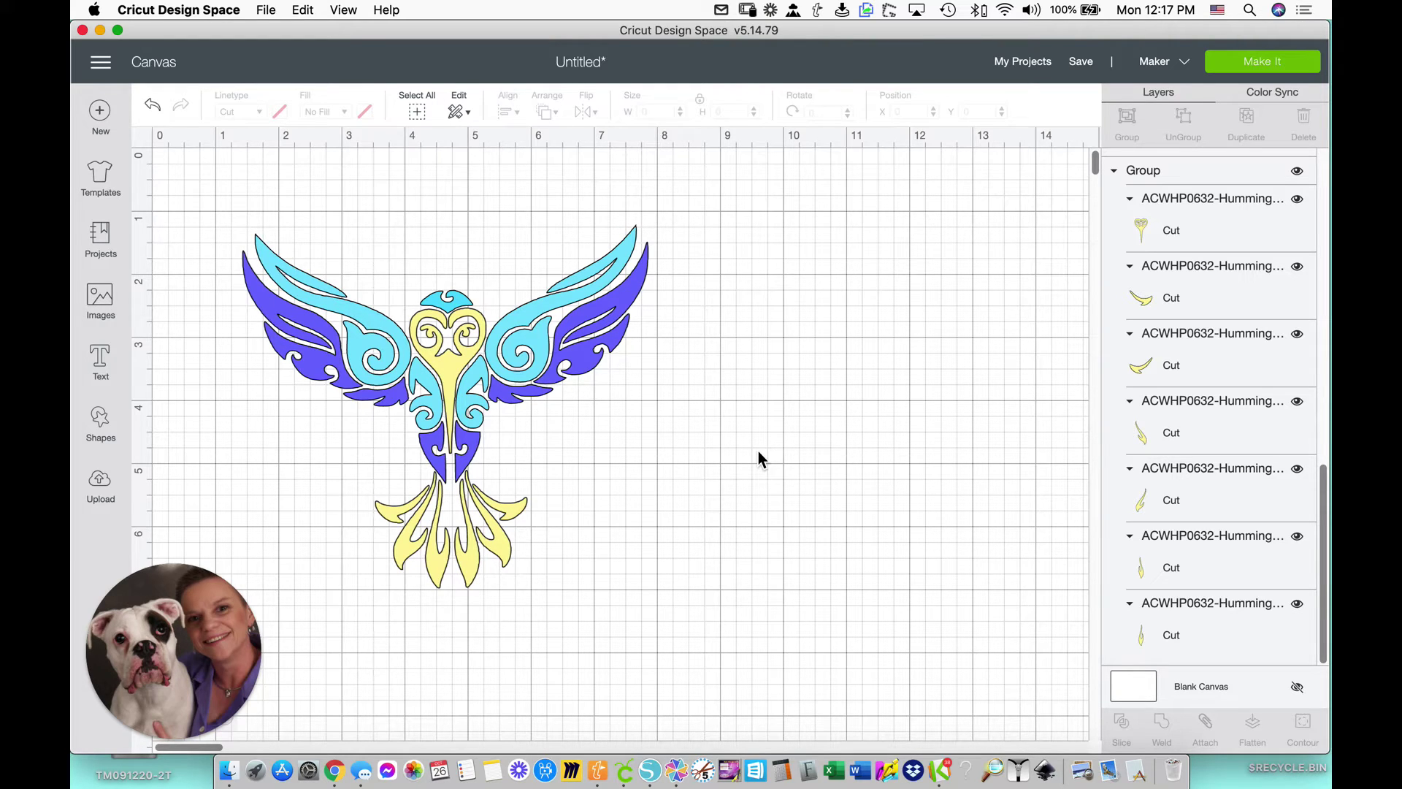
{"action": "left_click", "coordinate": [103, 424]}
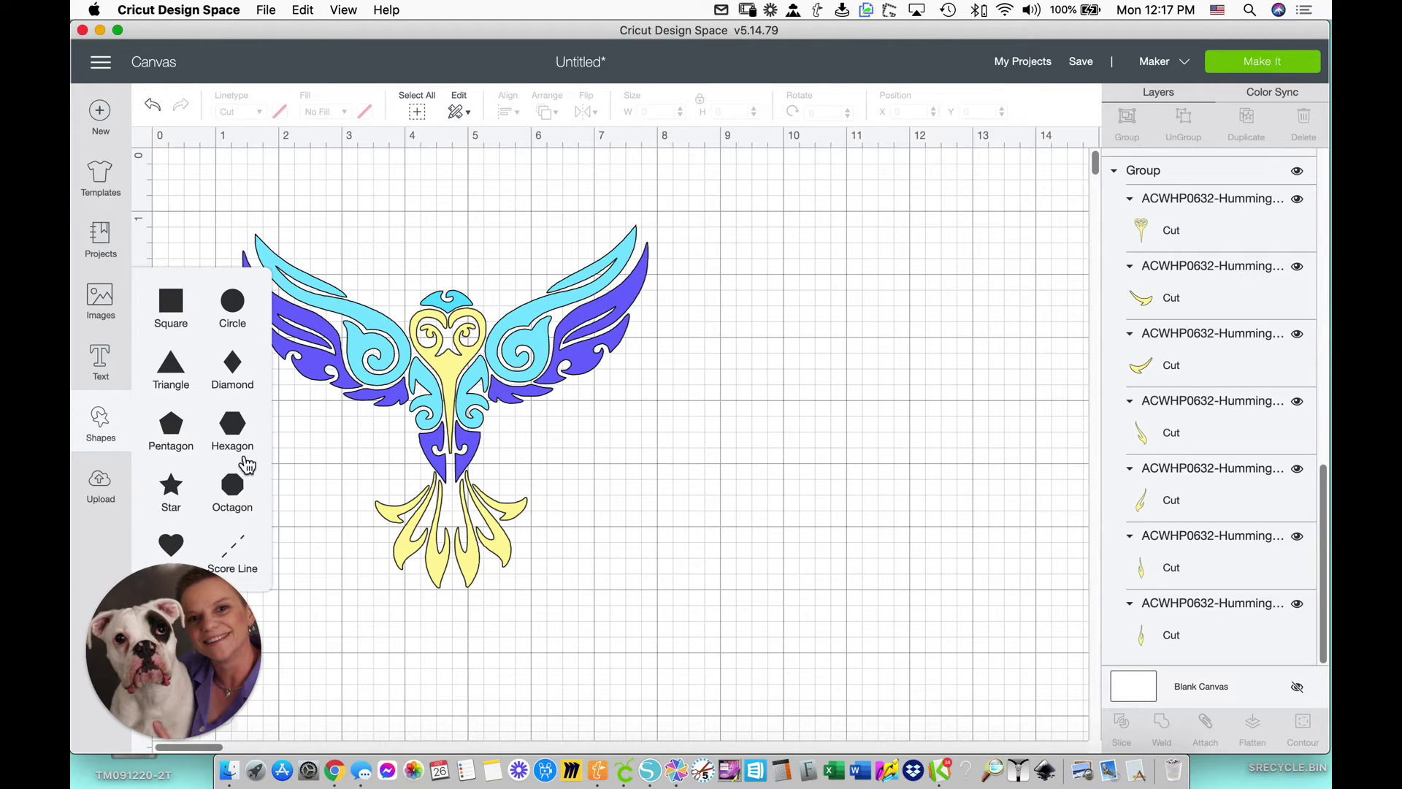
{"action": "left_click", "coordinate": [179, 437]}
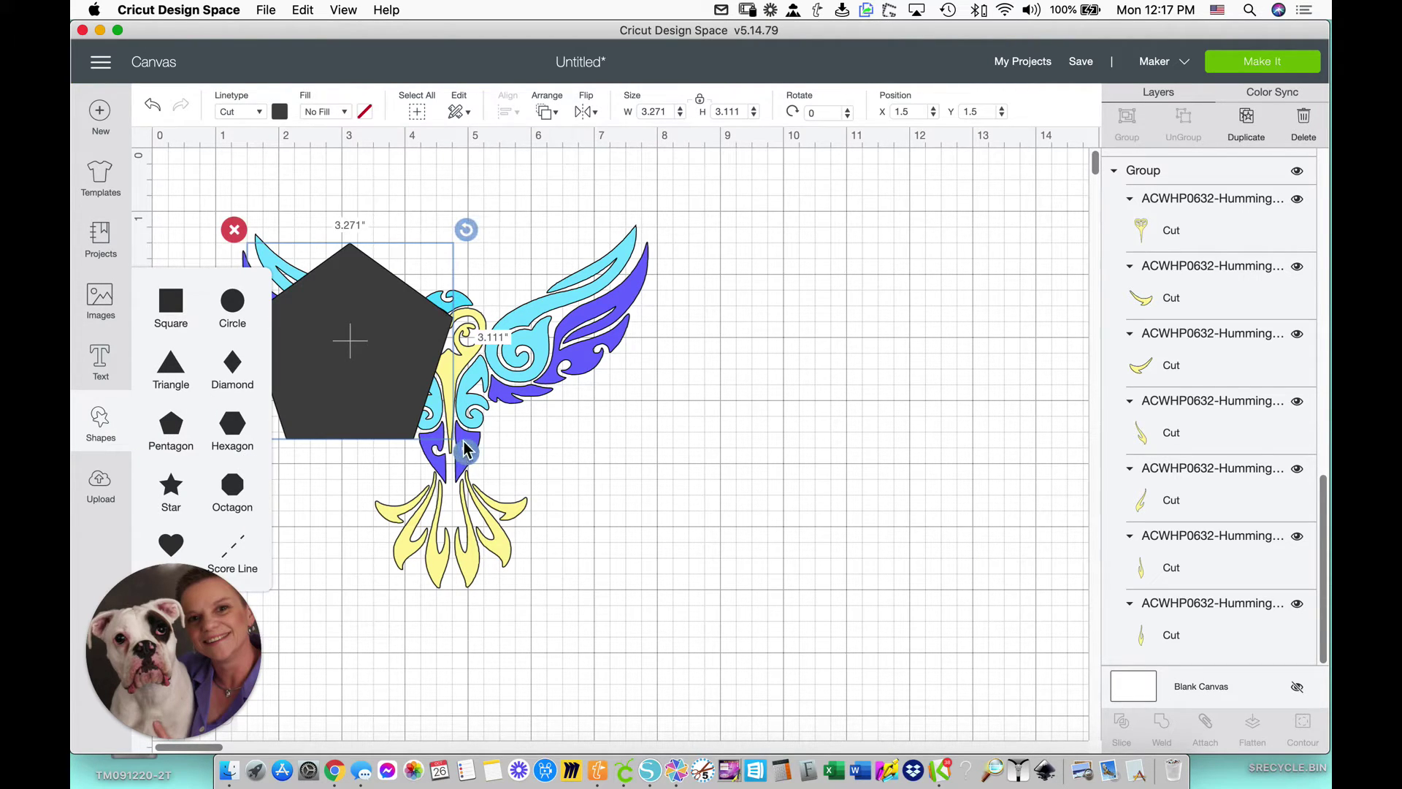
{"action": "left_click_drag", "start_coordinate": [466, 453], "coordinate": [296, 310]}
{"action": "left_click", "coordinate": [318, 480]}
{"action": "left_click_drag", "start_coordinate": [274, 257], "coordinate": [448, 273]}
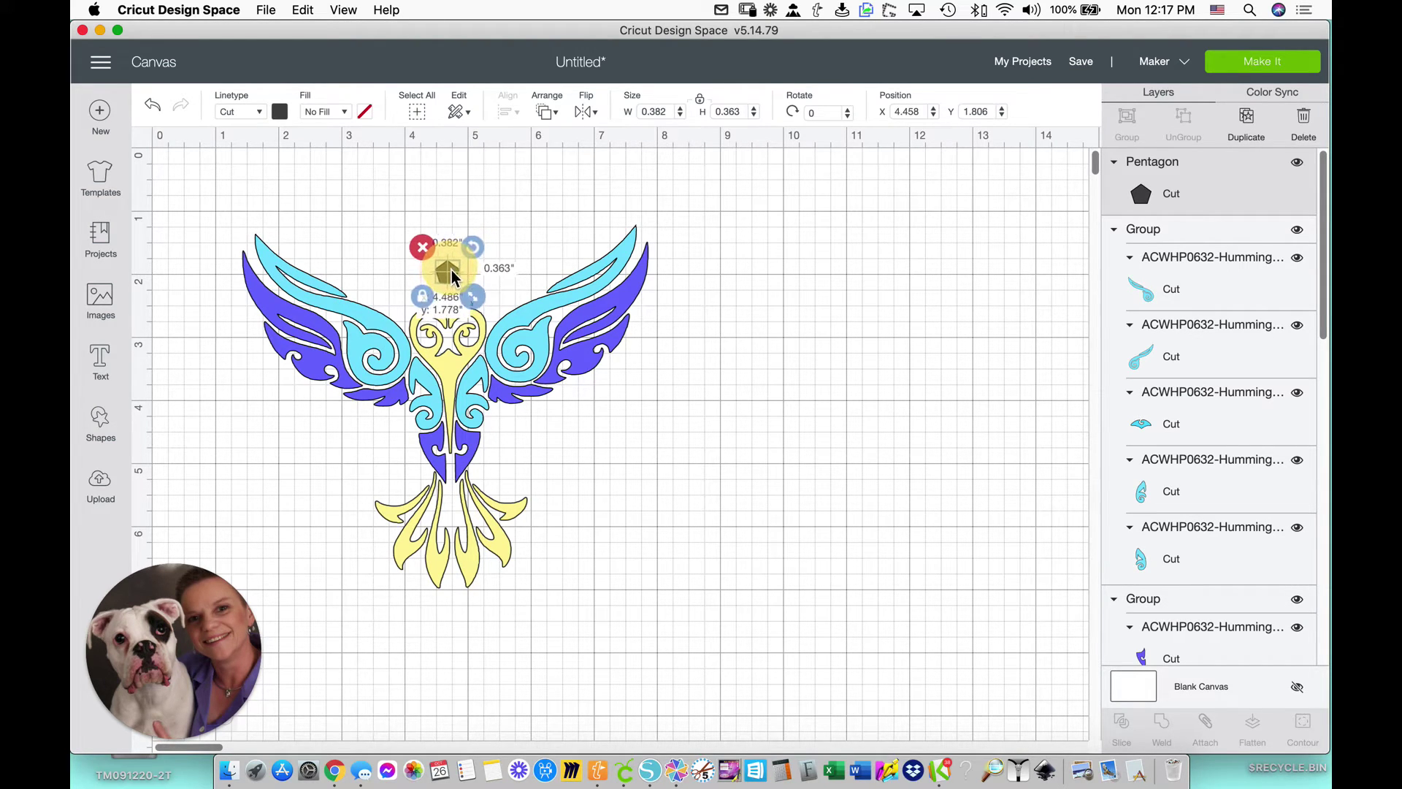
{"action": "left_click", "coordinate": [522, 227]}
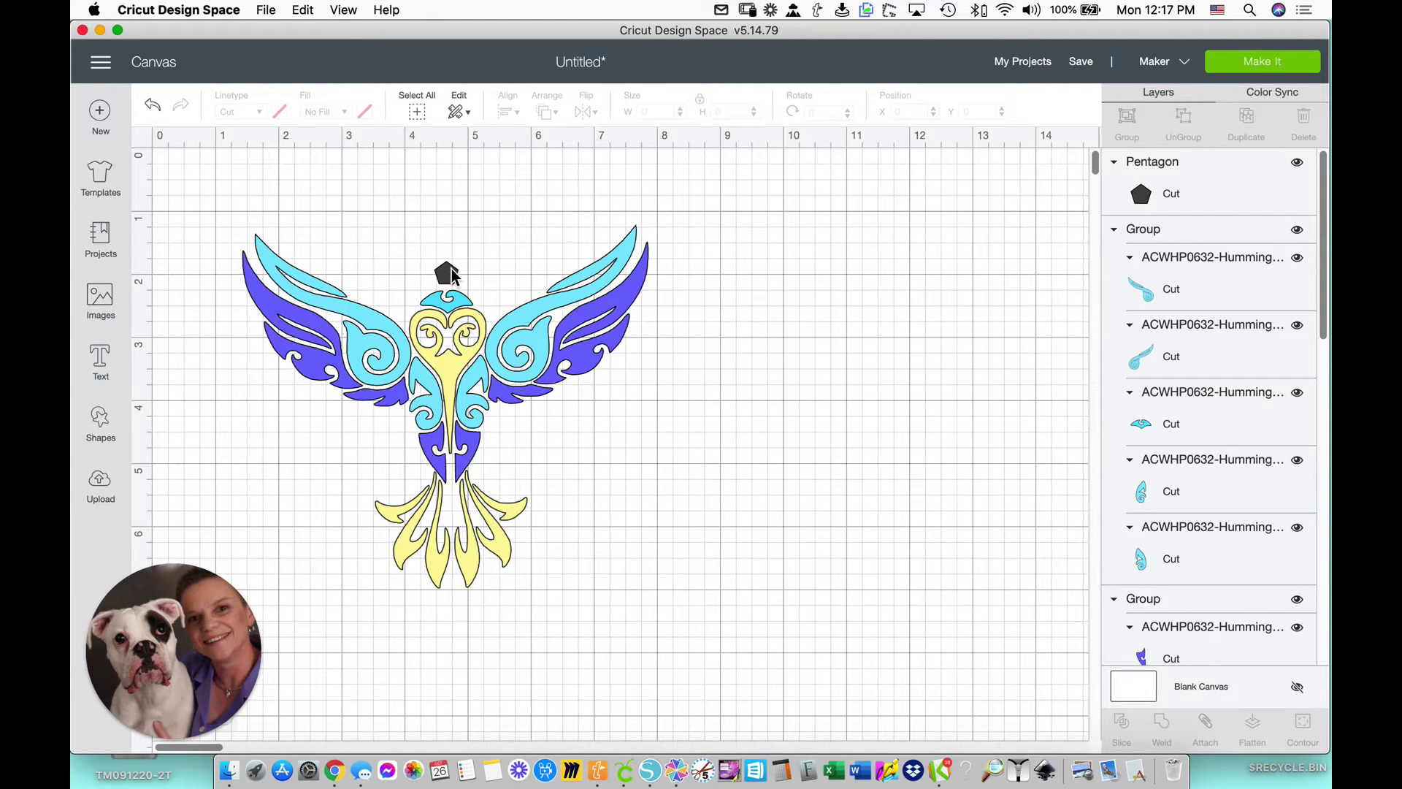
{"action": "left_click_drag", "start_coordinate": [451, 279], "coordinate": [454, 281]}
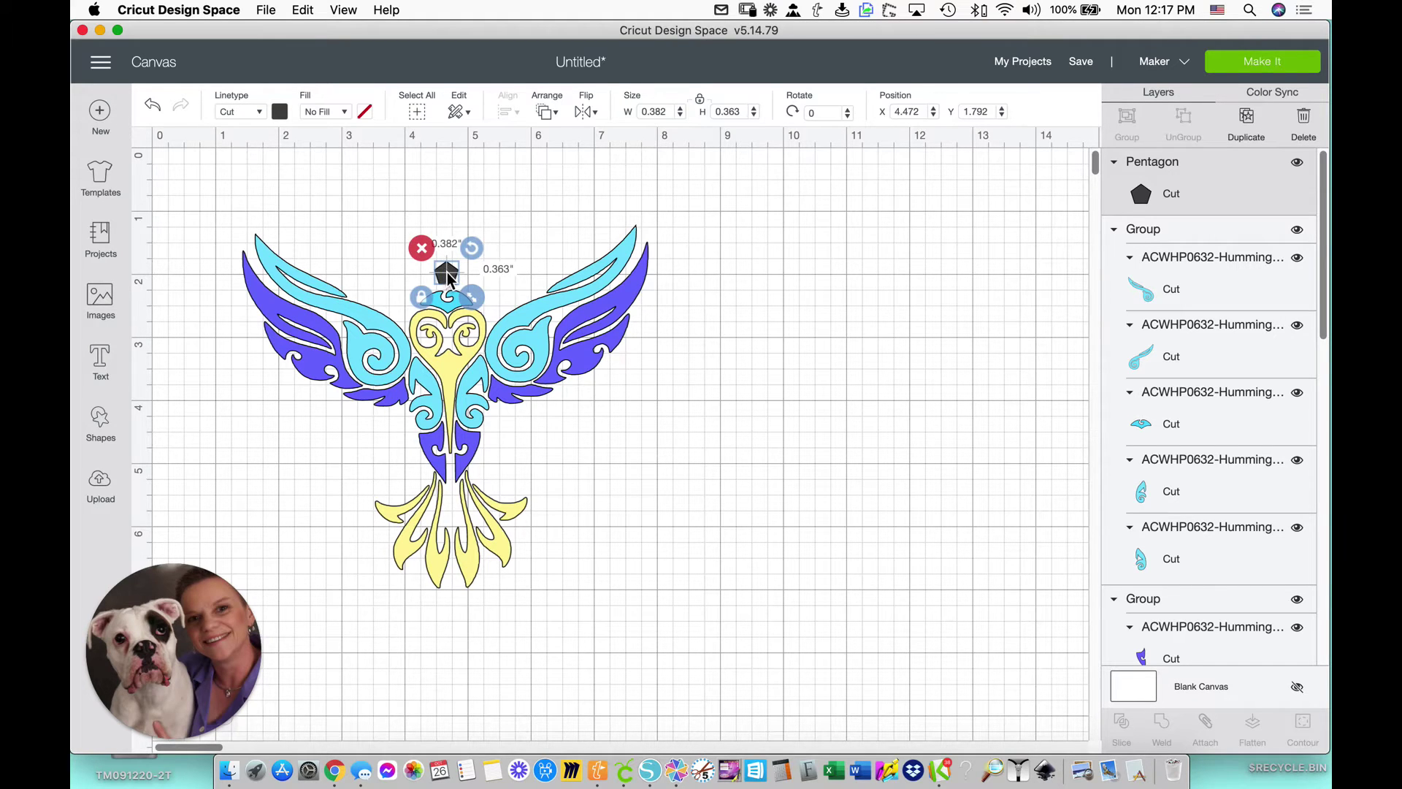
Copy the pentagon and paste two copies, placing one left and one right of the bird's lower body
{"action": "right_click", "coordinate": [452, 275]}
{"action": "left_click", "coordinate": [482, 375]}
{"action": "right_click", "coordinate": [449, 275]}
{"action": "left_click", "coordinate": [491, 396]}
{"action": "left_click_drag", "start_coordinate": [475, 316], "coordinate": [393, 442]}
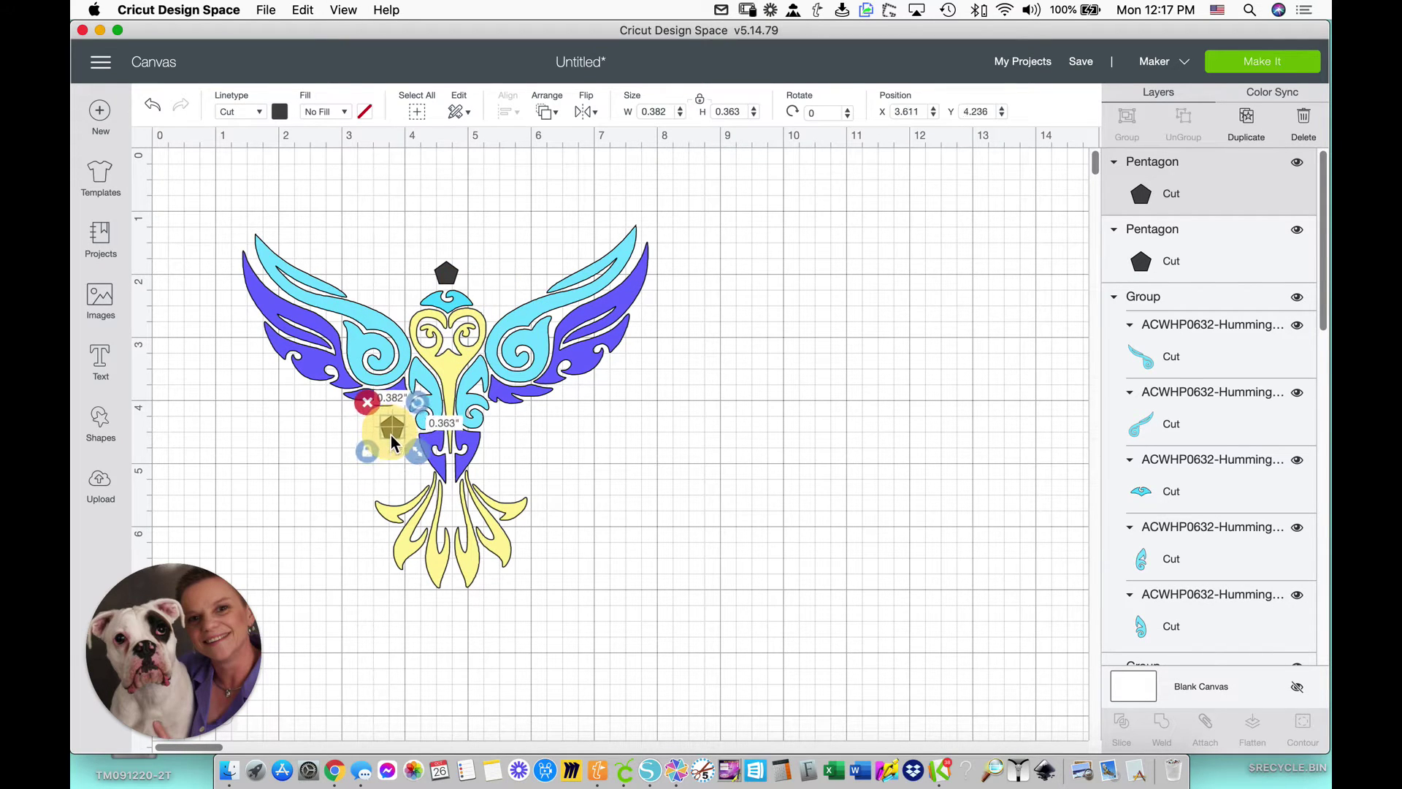
{"action": "right_click", "coordinate": [450, 282]}
{"action": "left_click", "coordinate": [482, 402]}
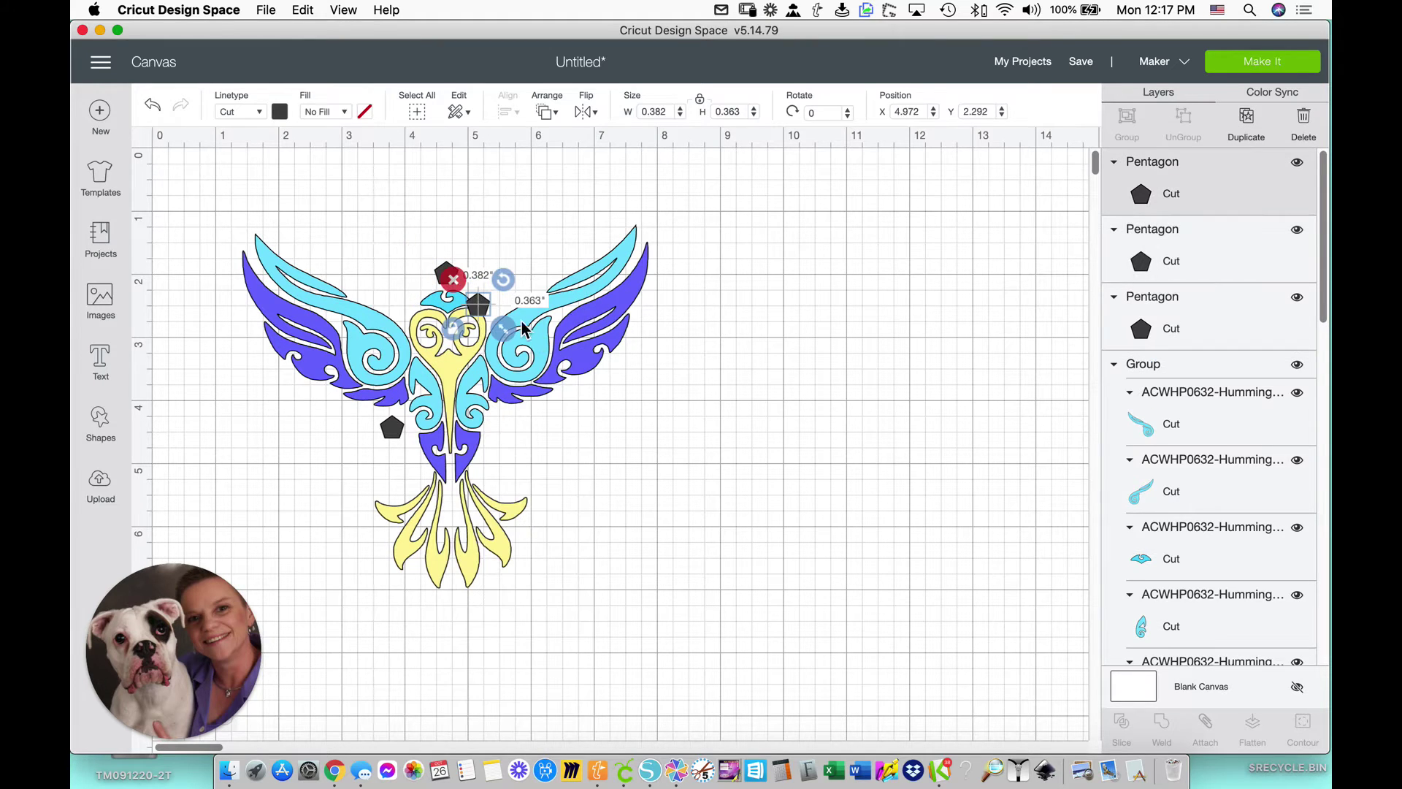
{"action": "left_click_drag", "start_coordinate": [483, 313], "coordinate": [502, 440]}
{"action": "left_click", "coordinate": [610, 474]}
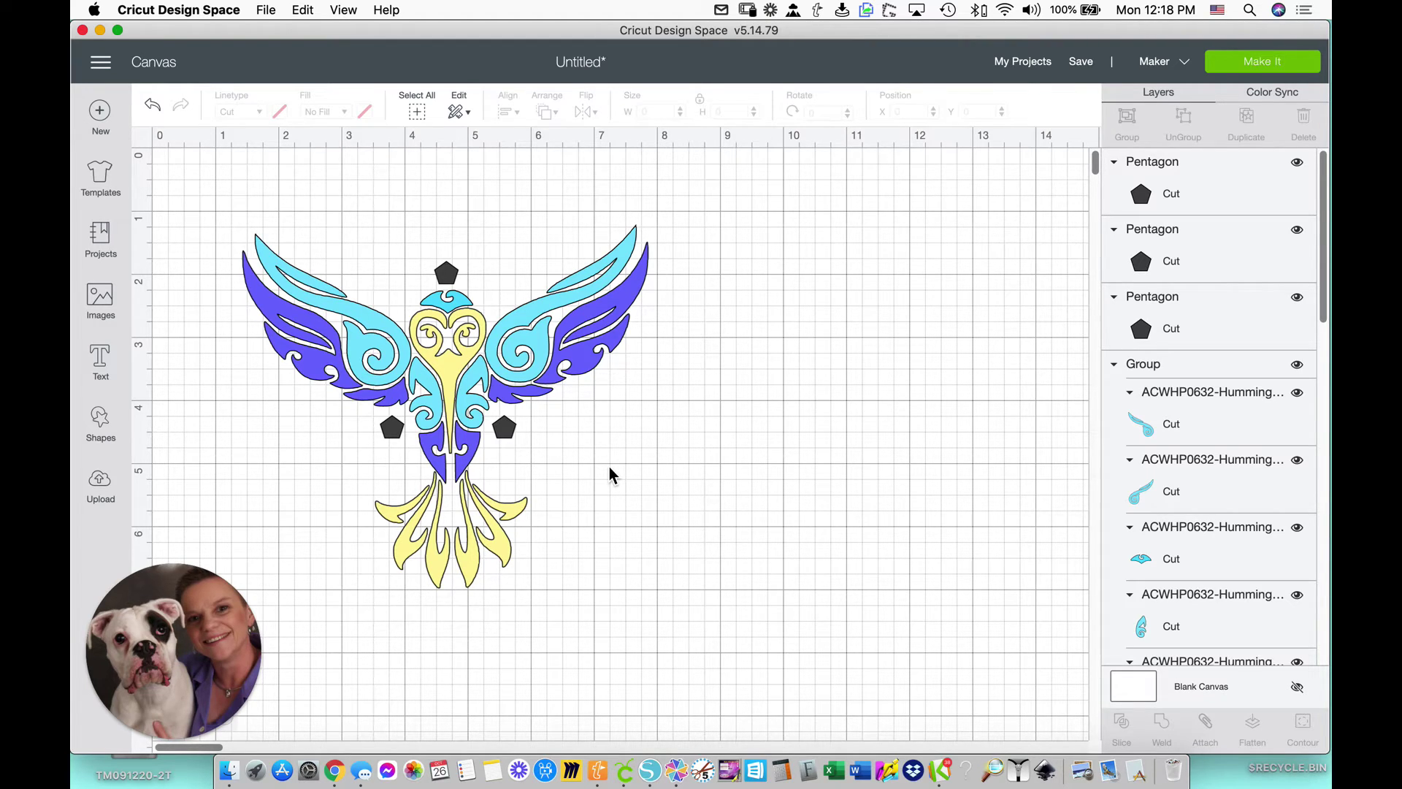
Group the three pentagon marks together
{"action": "left_click", "coordinate": [394, 431]}
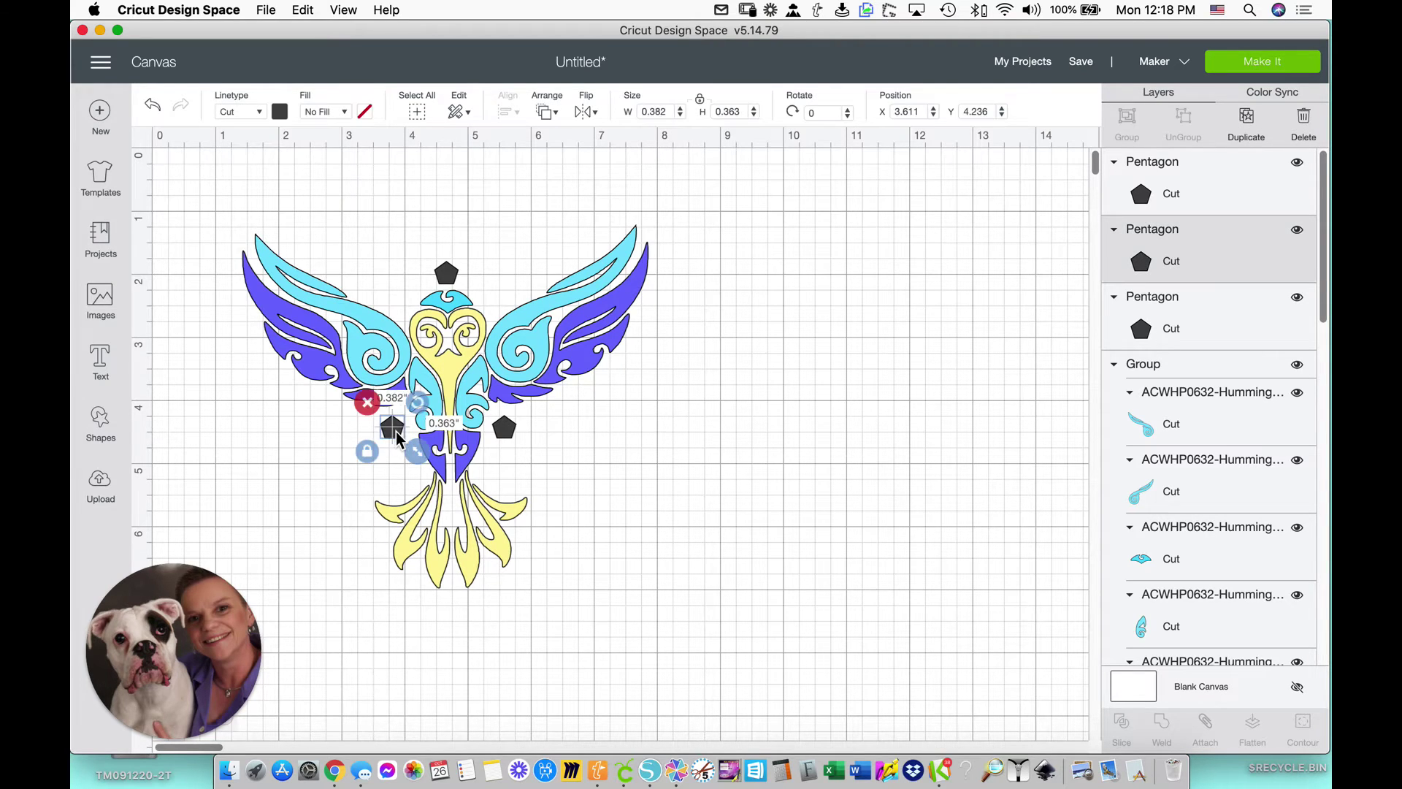
{"action": "left_click", "coordinate": [449, 276], "text": "shift"}
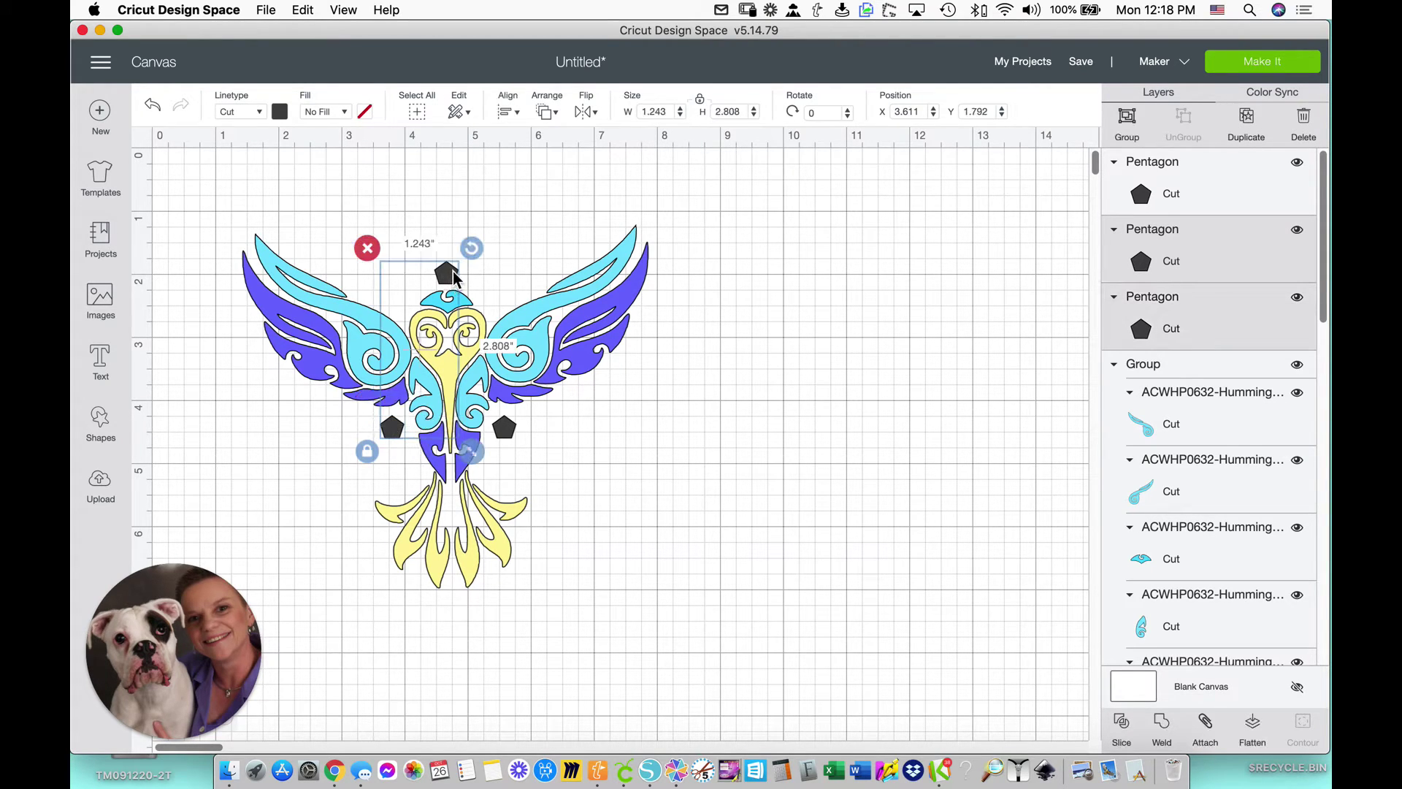
{"action": "left_click", "coordinate": [507, 432], "text": "shift"}
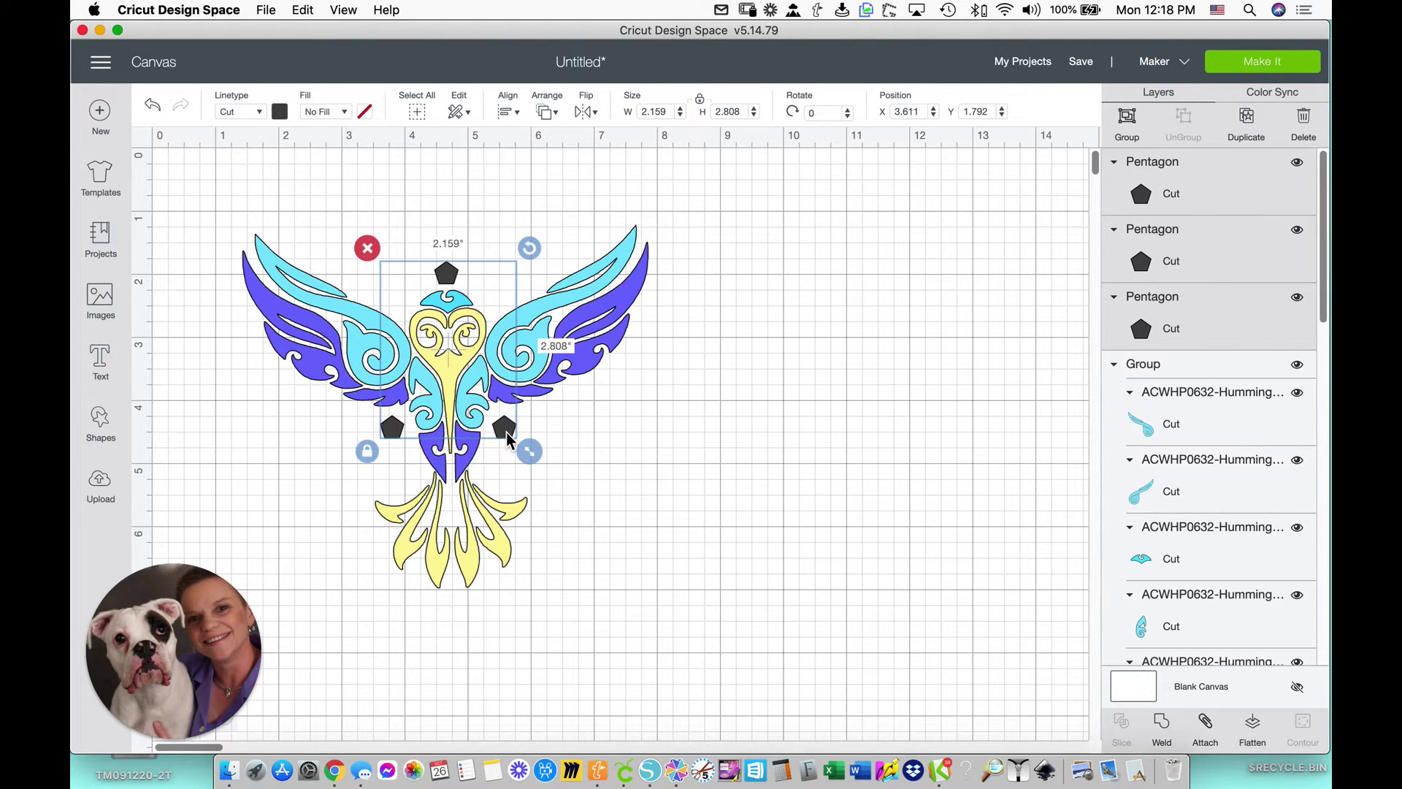
{"action": "left_click", "coordinate": [1128, 123]}
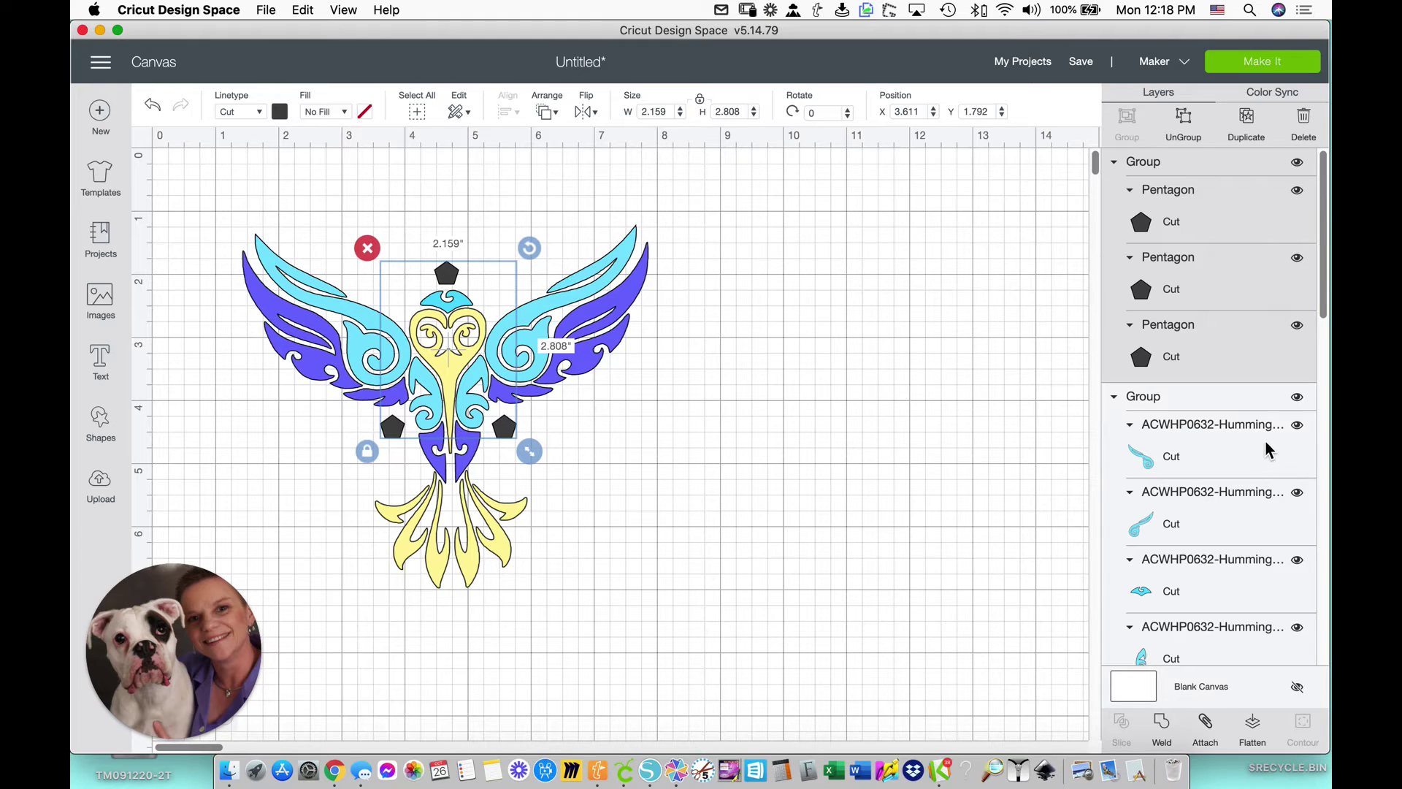
Colour the pentagon group light blue
{"action": "left_click", "coordinate": [280, 111]}
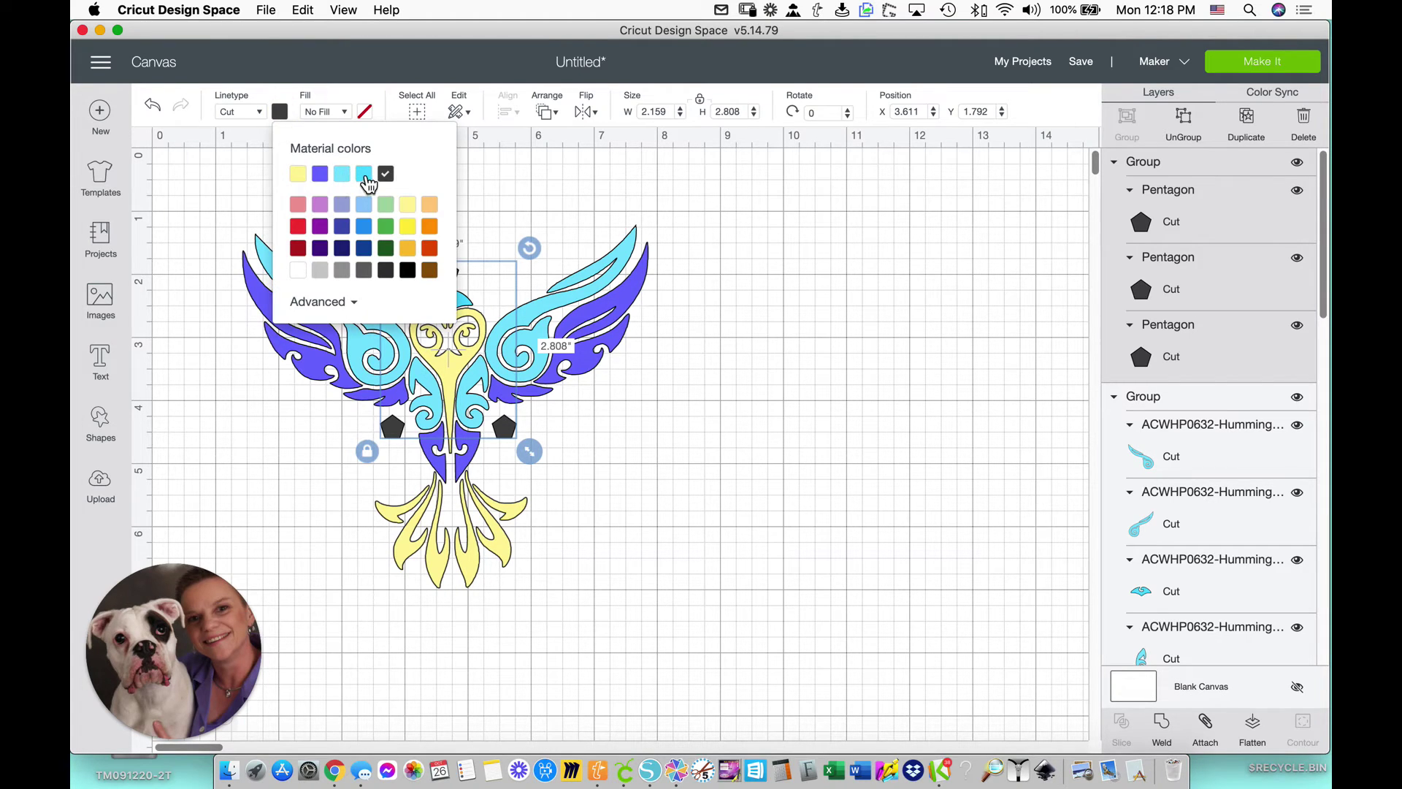
{"action": "left_click", "coordinate": [364, 174]}
{"action": "left_click", "coordinate": [747, 534]}
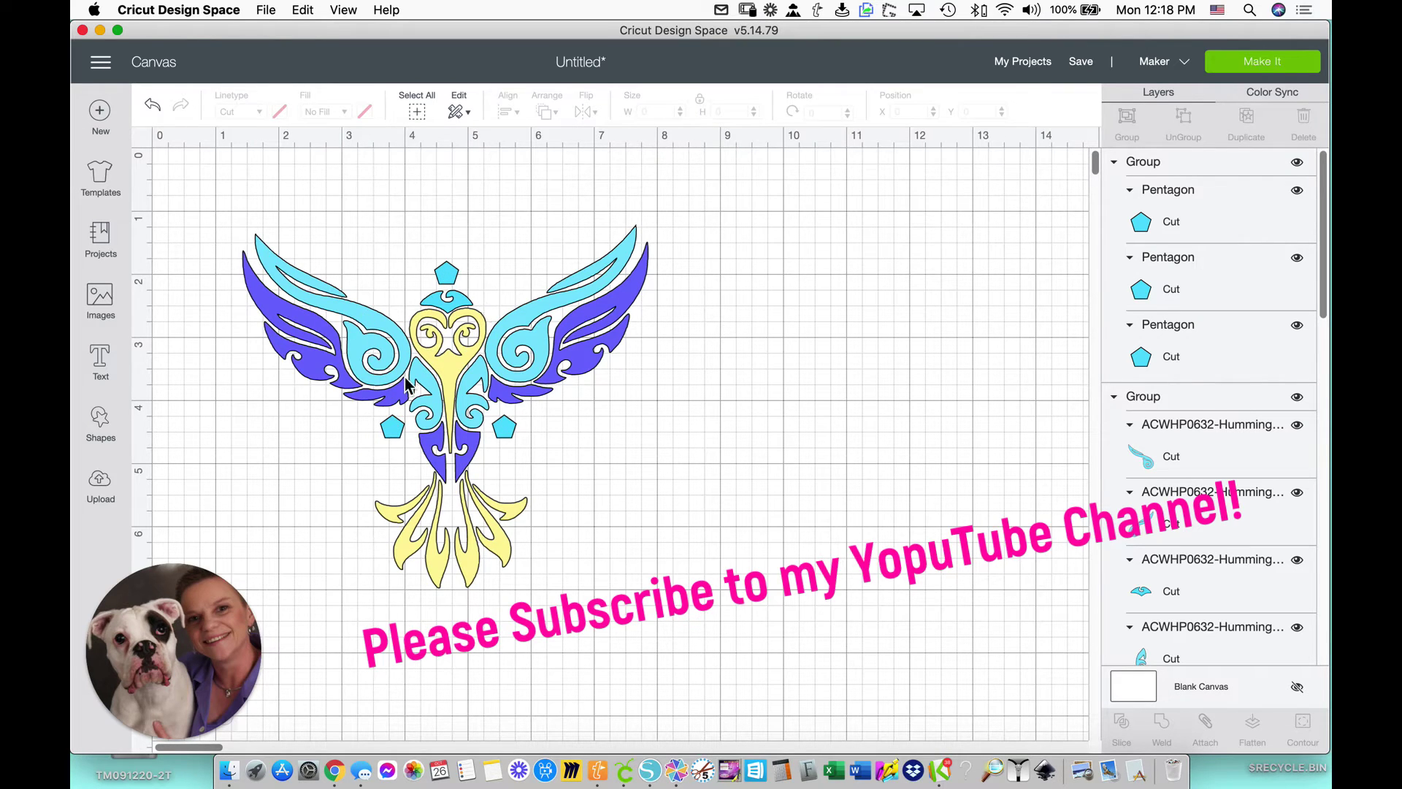
Duplicate the light blue pentagon group and drag the copy back over the originals
{"action": "left_click", "coordinate": [450, 279]}
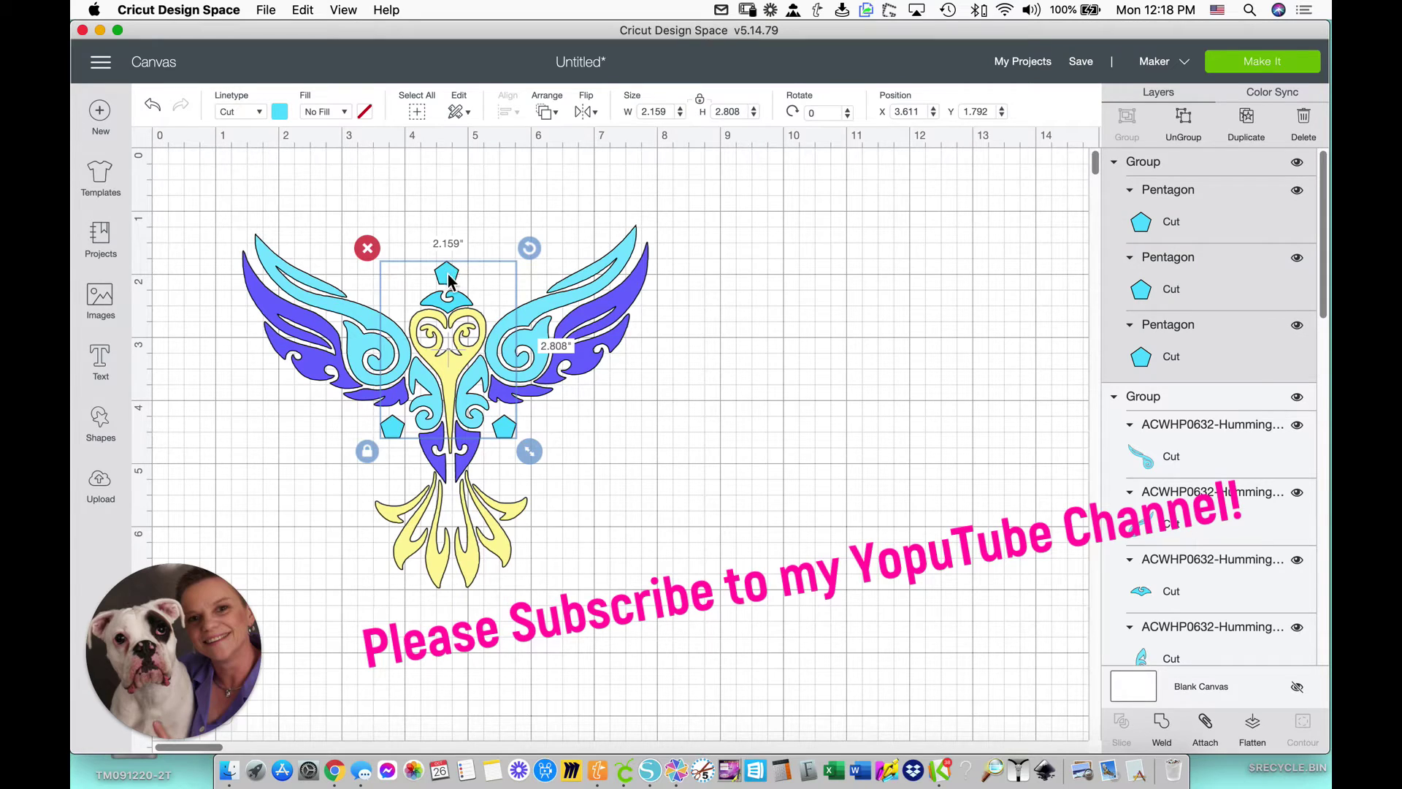
{"action": "right_click", "coordinate": [450, 279]}
{"action": "left_click", "coordinate": [486, 379]}
{"action": "right_click", "coordinate": [449, 277]}
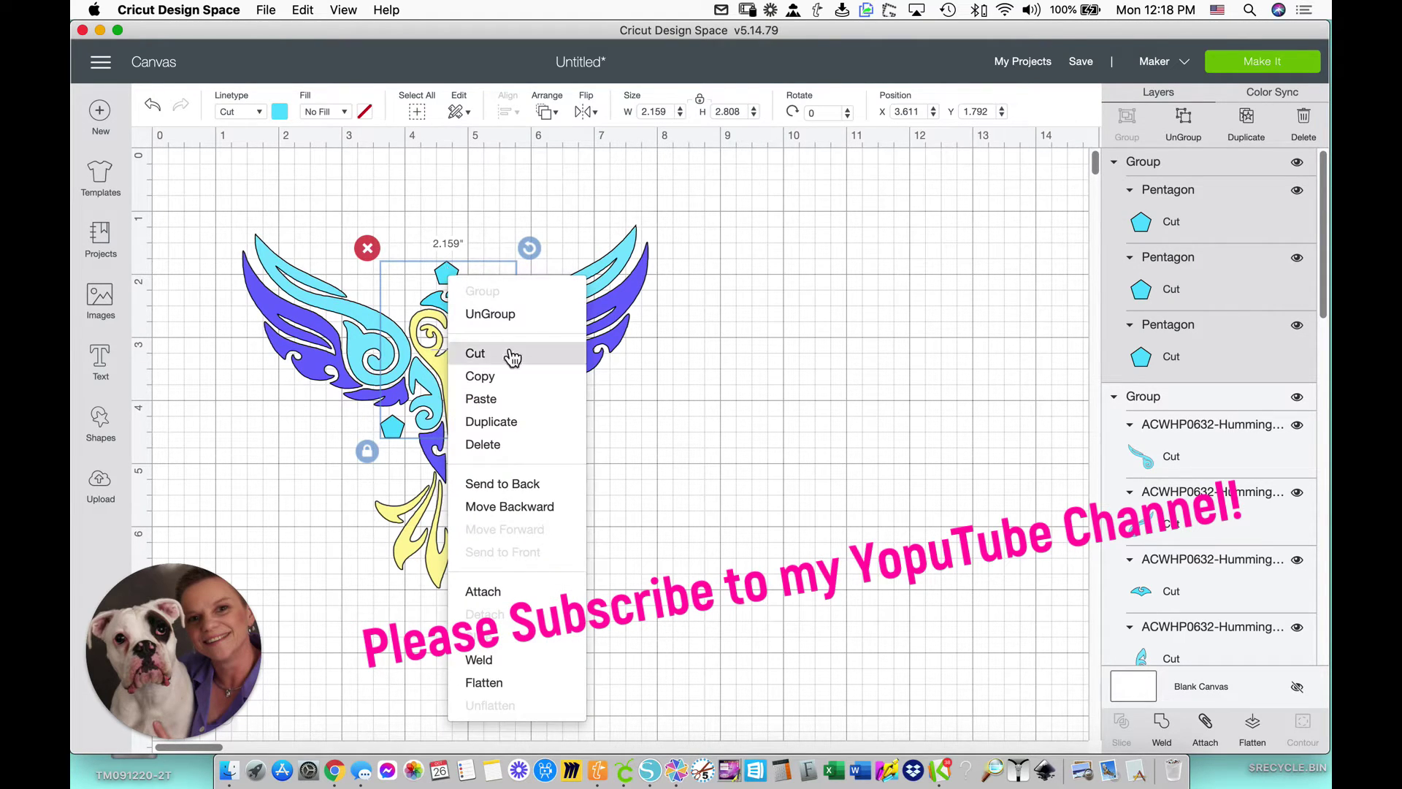
{"action": "left_click", "coordinate": [492, 422]}
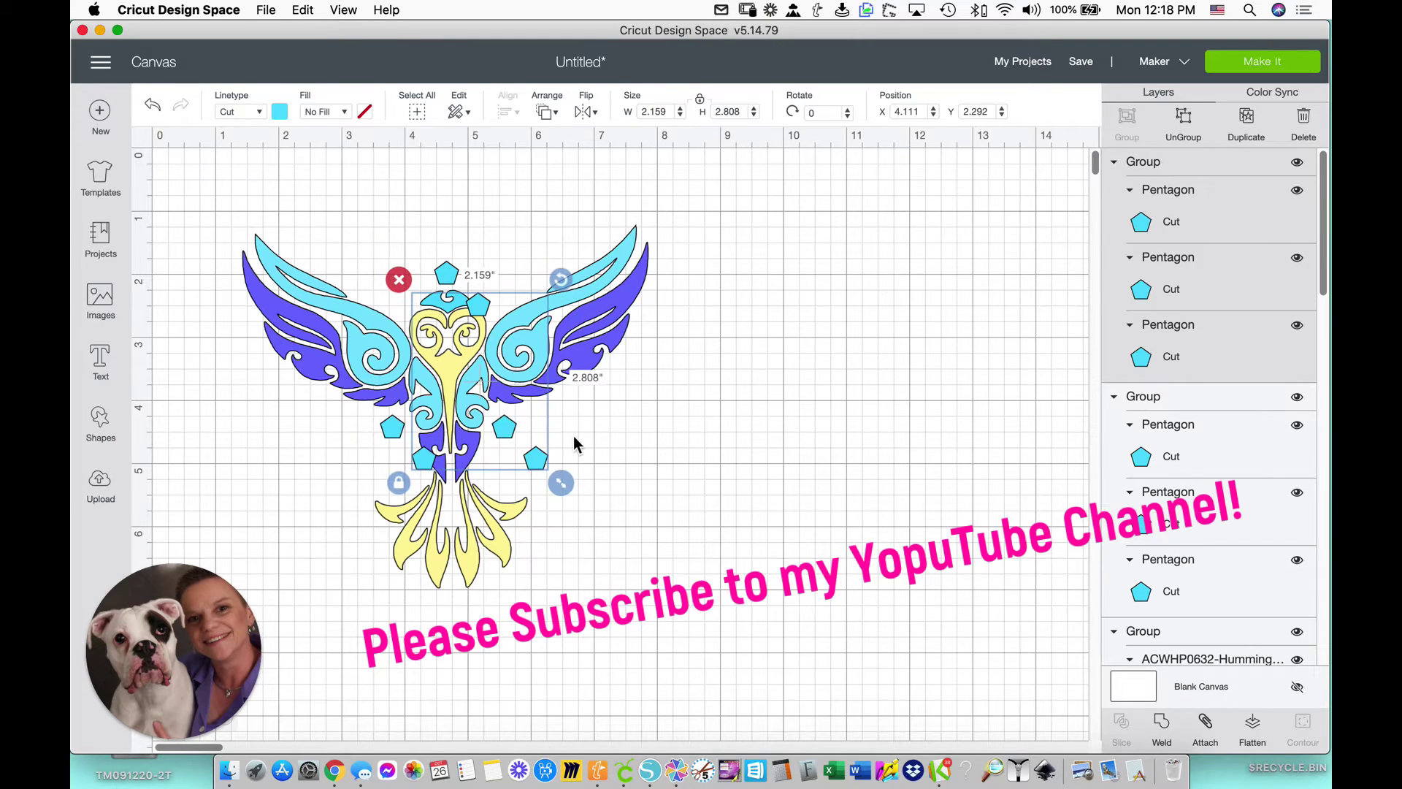
{"action": "left_click_drag", "start_coordinate": [538, 468], "coordinate": [506, 436]}
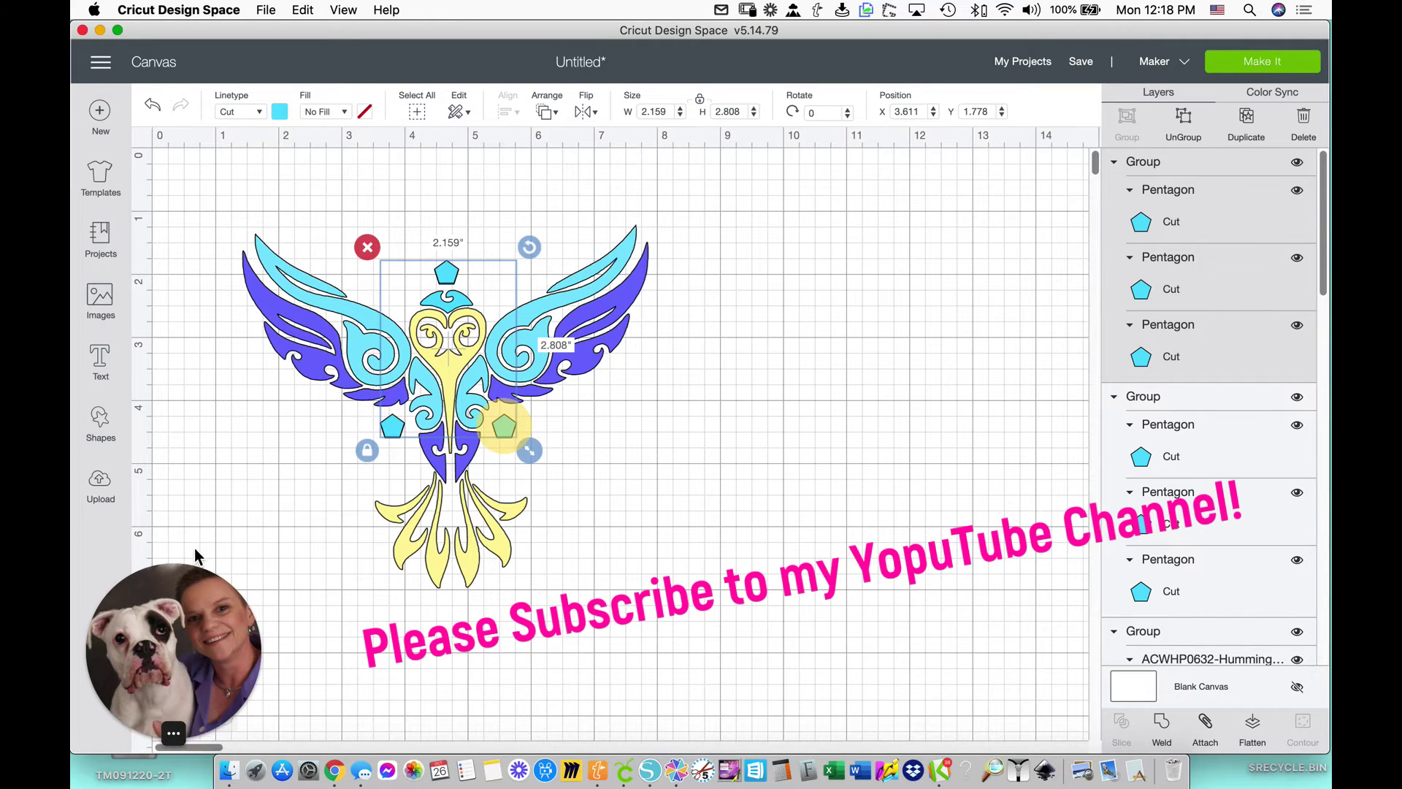
Zoom in and nudge the duplicate until it lines up exactly over the original pentagons
{"action": "left_click_drag", "start_coordinate": [178, 540], "coordinate": [184, 475]}
{"action": "left_click", "coordinate": [228, 715]}
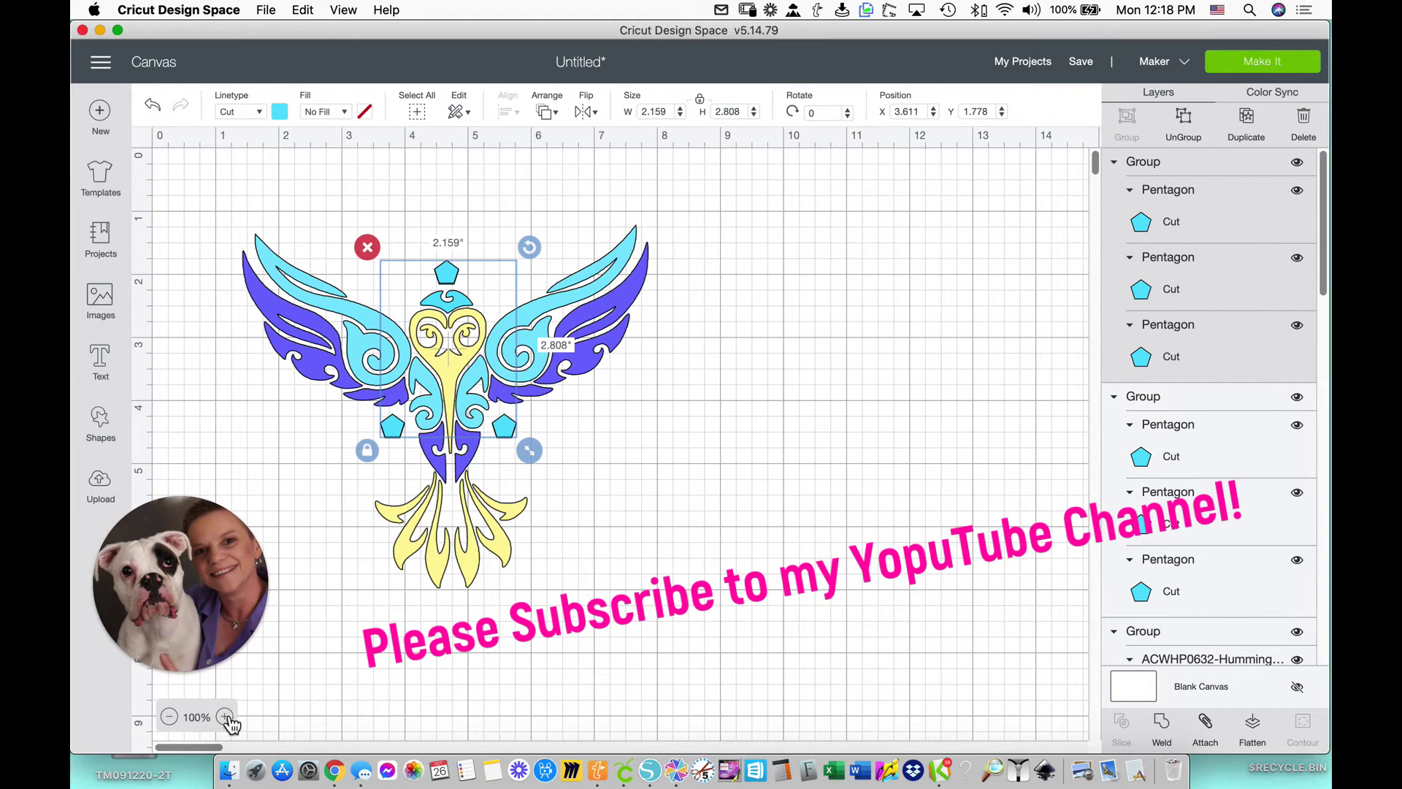
{"action": "left_click", "coordinate": [225, 716]}
{"action": "left_click", "coordinate": [225, 716]}
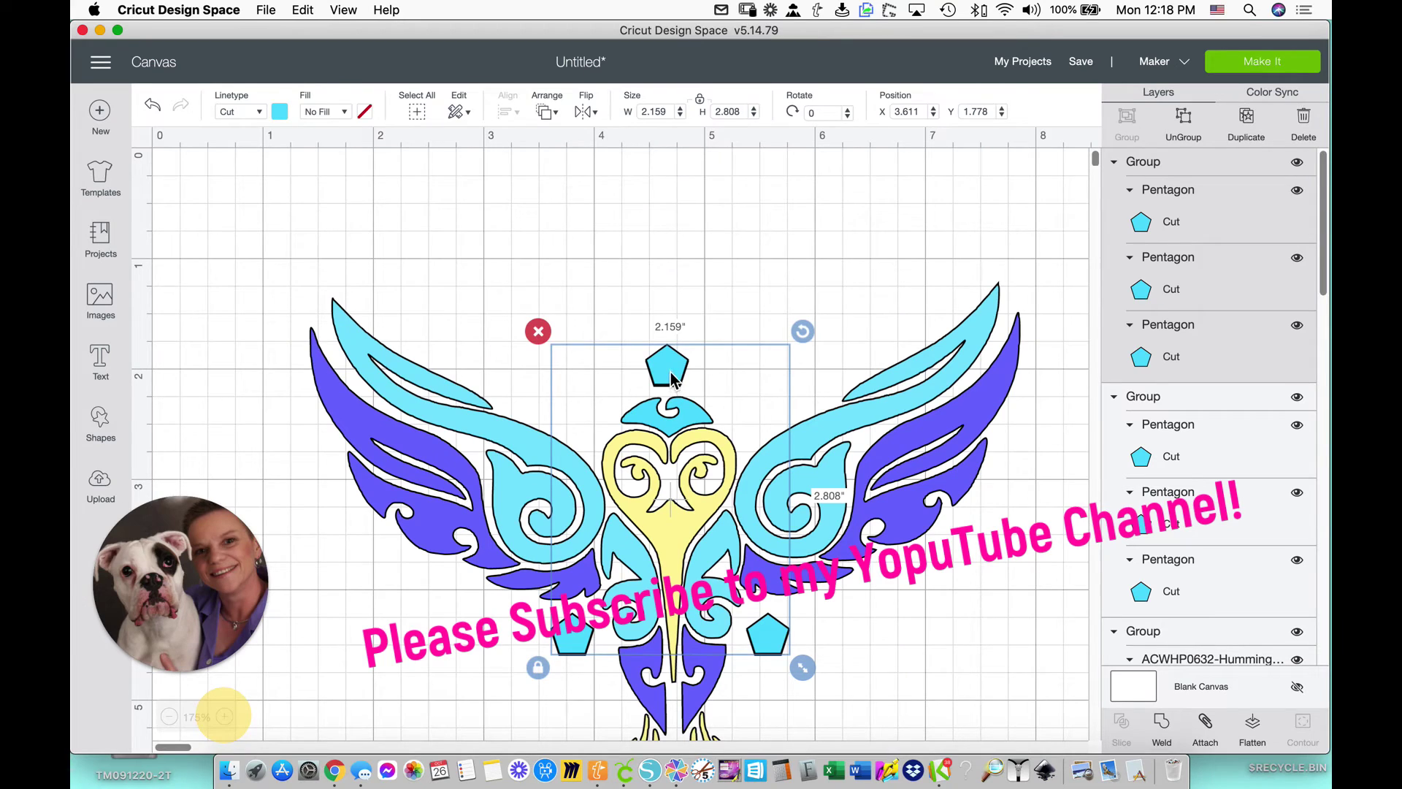
{"action": "left_click_drag", "start_coordinate": [670, 370], "coordinate": [671, 374]}
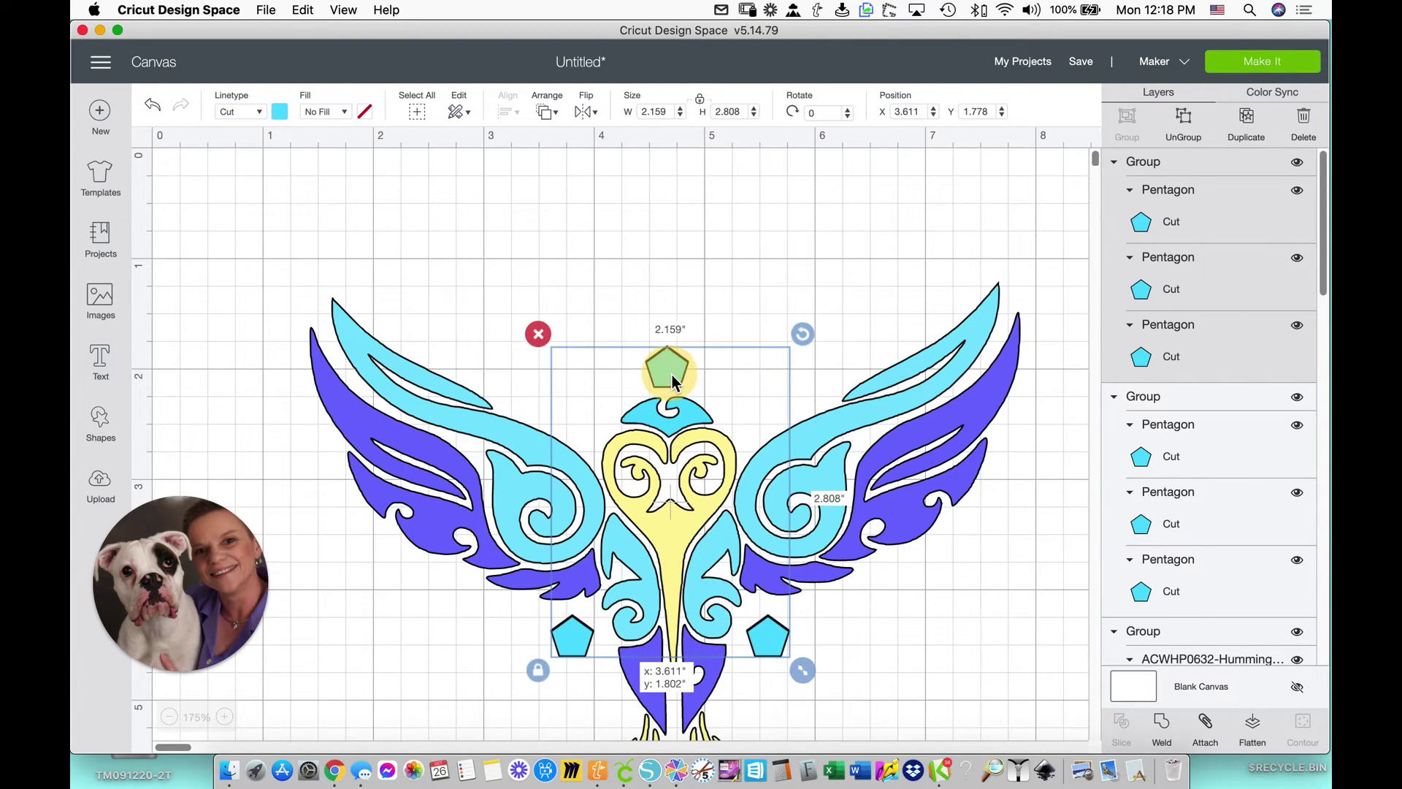
{"action": "left_click_drag", "start_coordinate": [672, 374], "coordinate": [672, 374]}
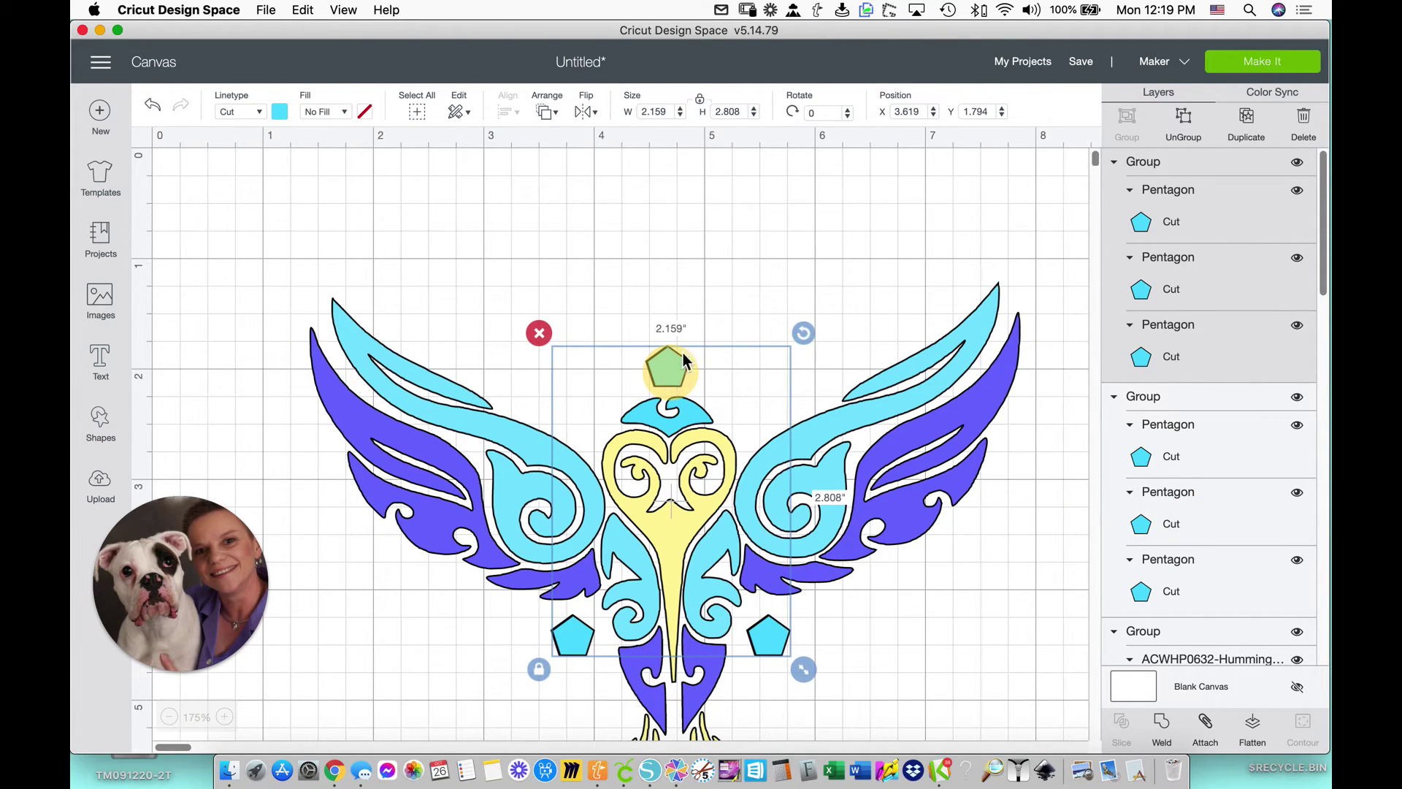
{"action": "key", "text": "Left"}
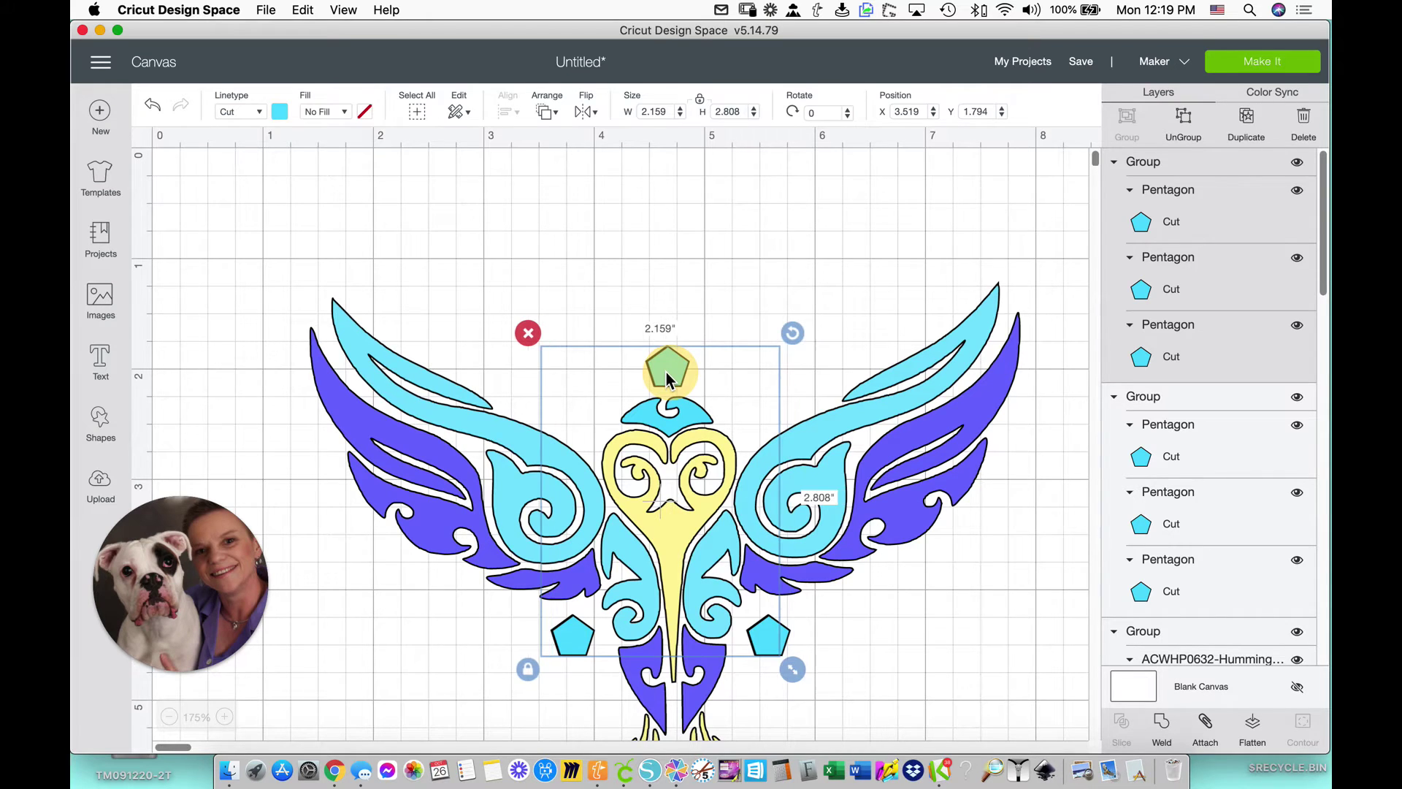
{"action": "left_click_drag", "start_coordinate": [665, 374], "coordinate": [672, 374]}
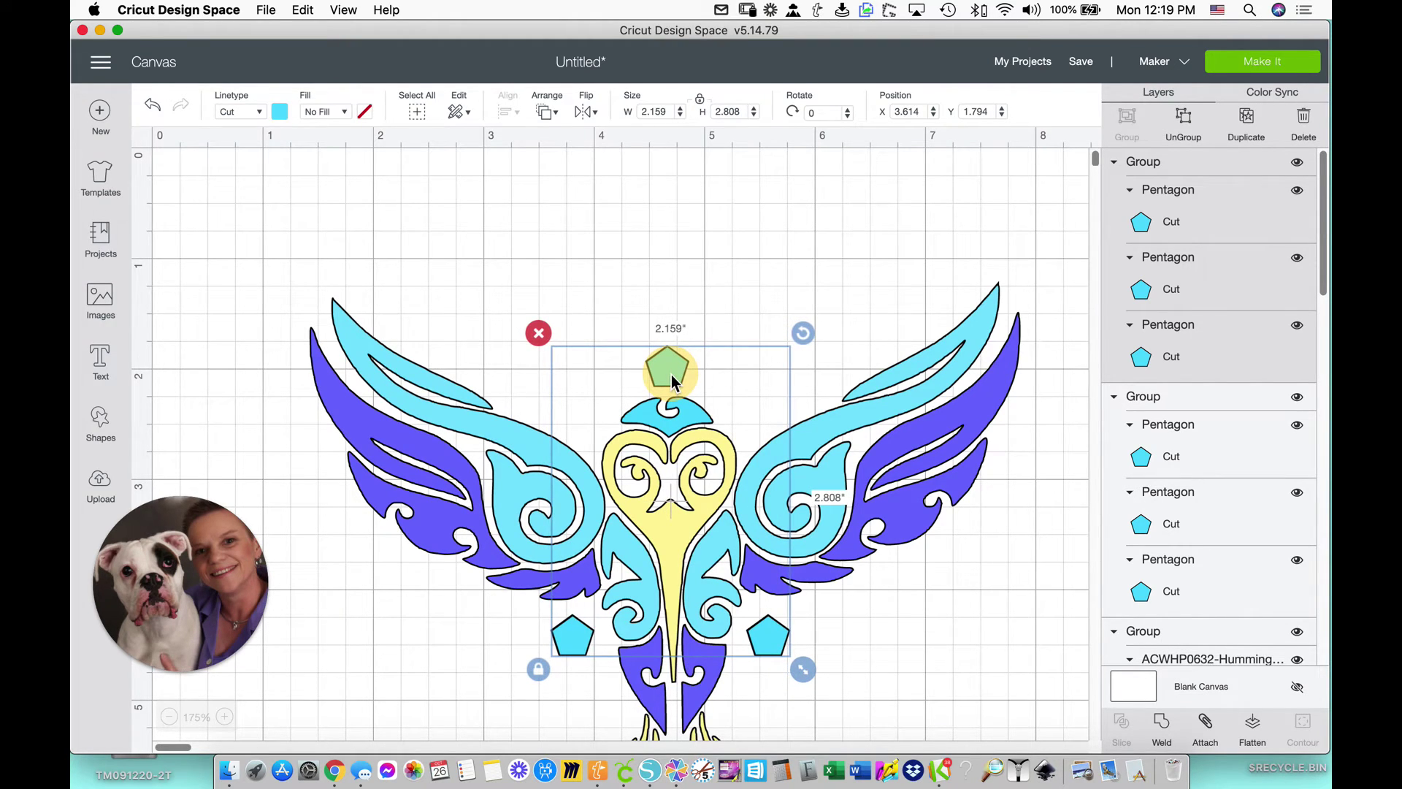
{"action": "left_click", "coordinate": [874, 620]}
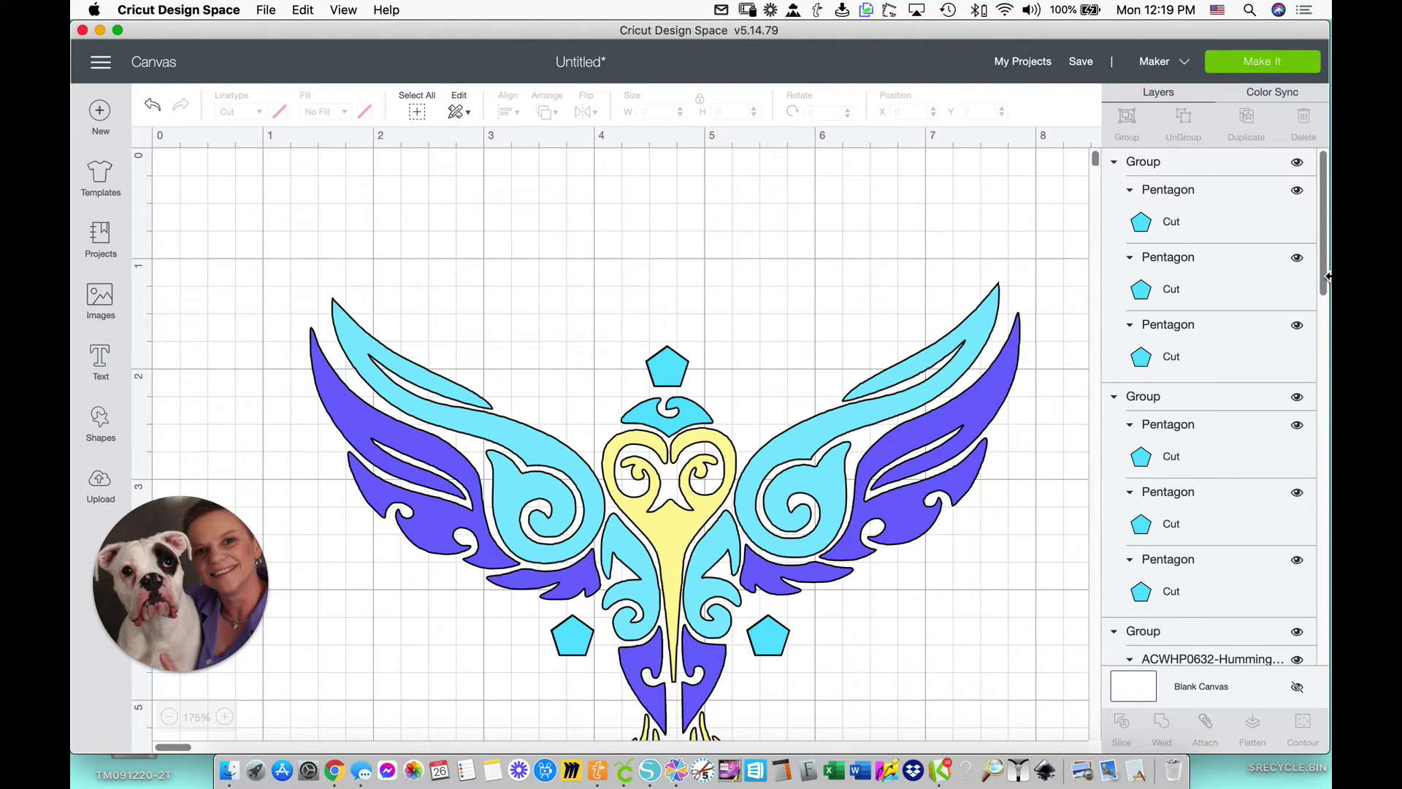
{"action": "left_click_drag", "start_coordinate": [1326, 276], "coordinate": [1317, 459]}
{"action": "left_click_drag", "start_coordinate": [1095, 166], "coordinate": [1093, 167]}
Recolour the top pentagon group purple
{"action": "left_click", "coordinate": [667, 282]}
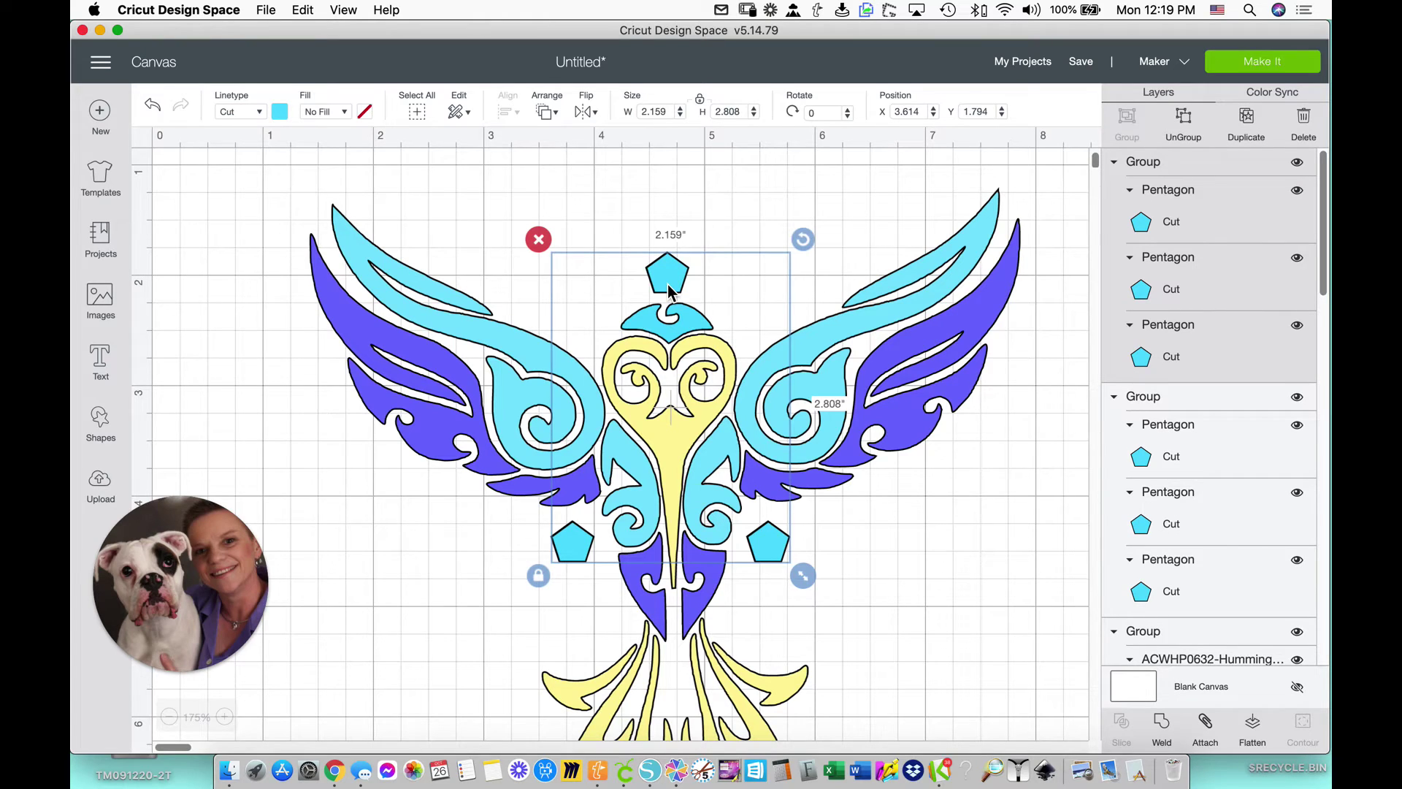
{"action": "left_click", "coordinate": [281, 114]}
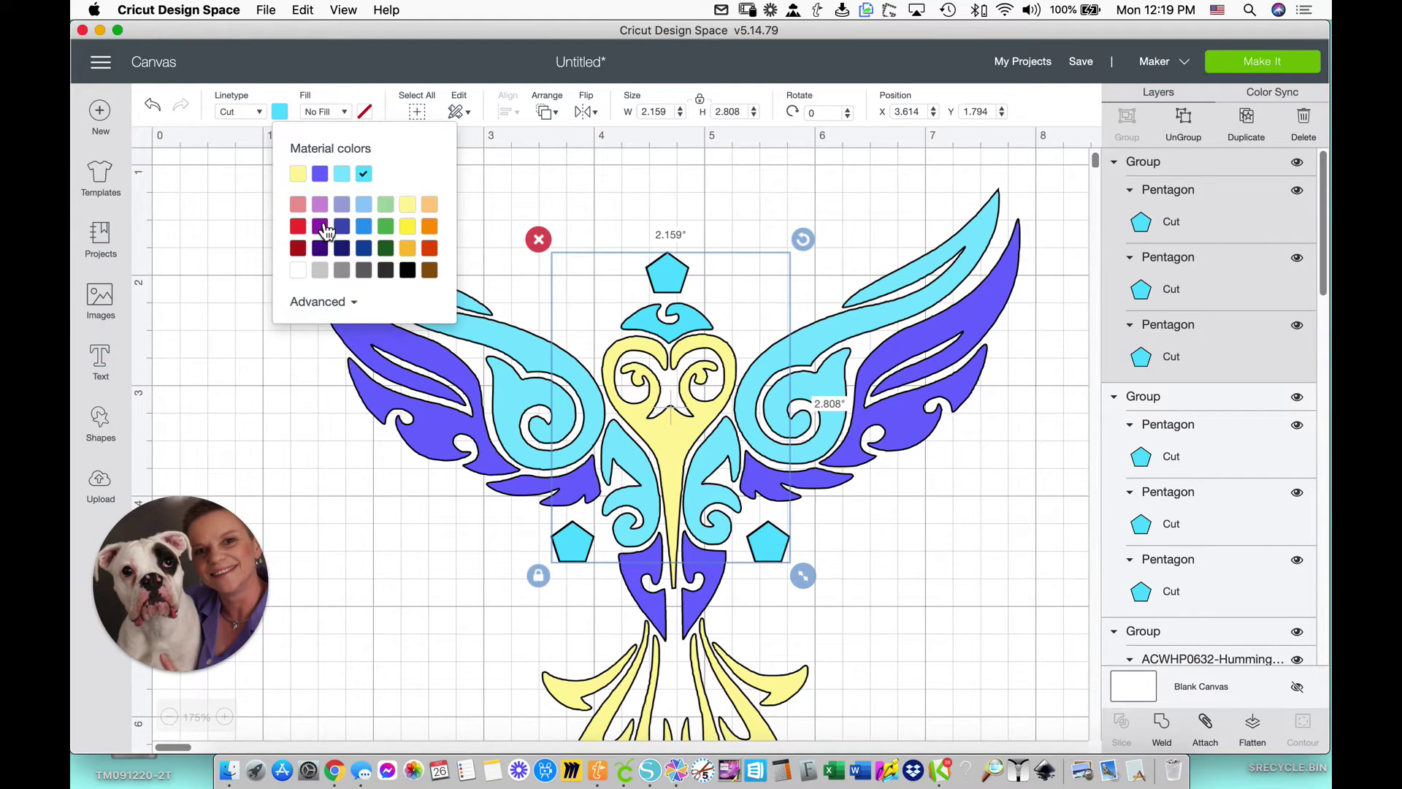
{"action": "left_click", "coordinate": [320, 175]}
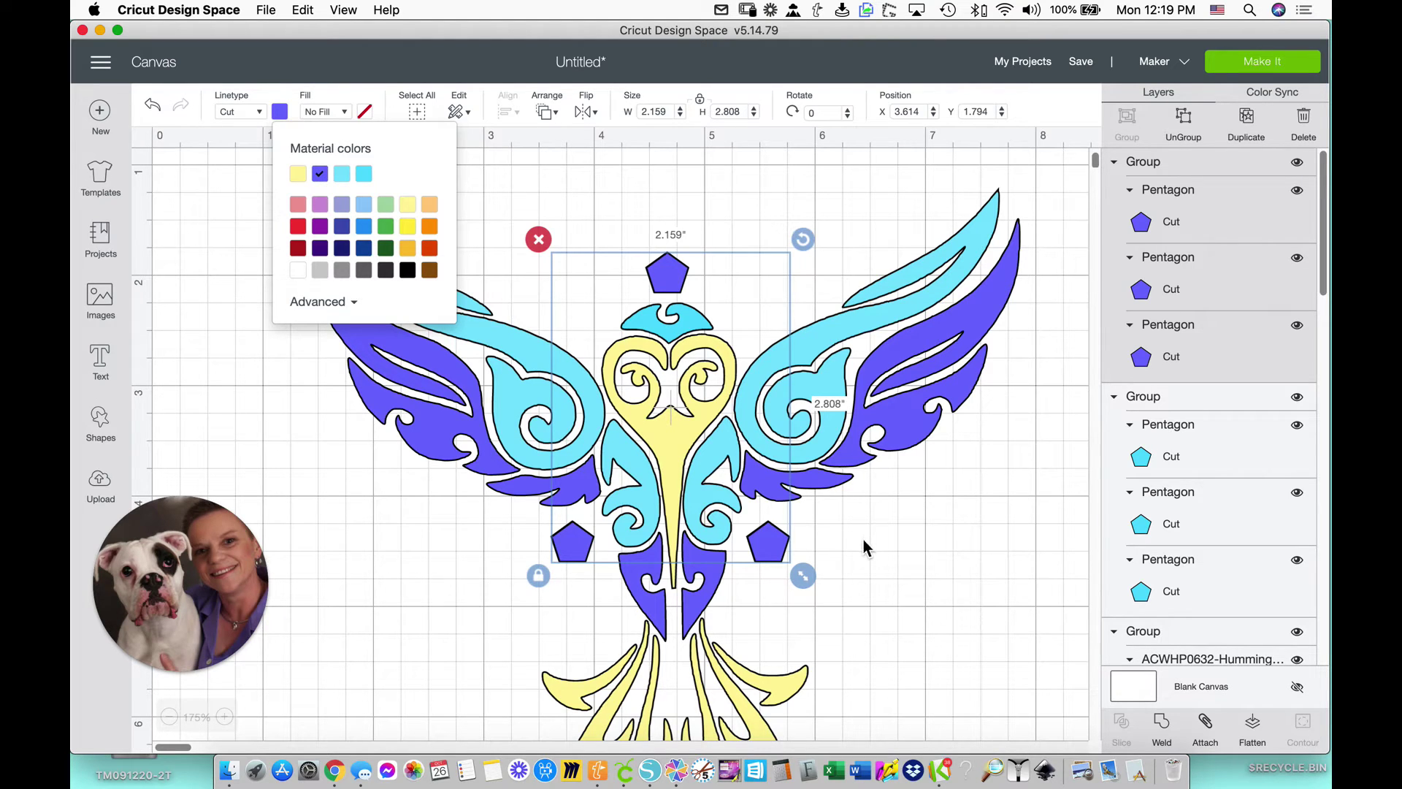
Paste another copy of the pentagon group and align it precisely over the originals at X 3.614, Y 1.791
{"action": "right_click", "coordinate": [671, 277]}
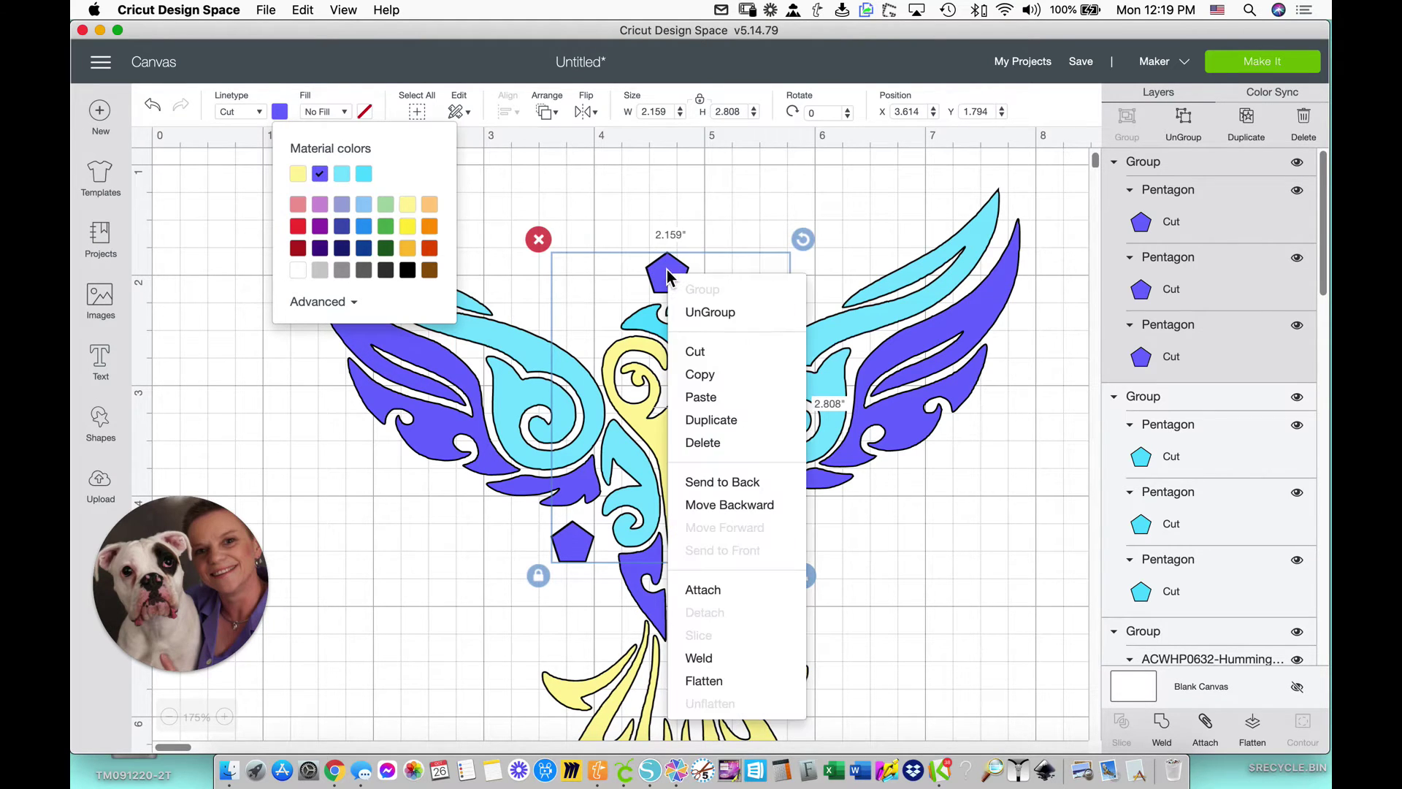
{"action": "left_click", "coordinate": [704, 380]}
{"action": "right_click", "coordinate": [670, 268]}
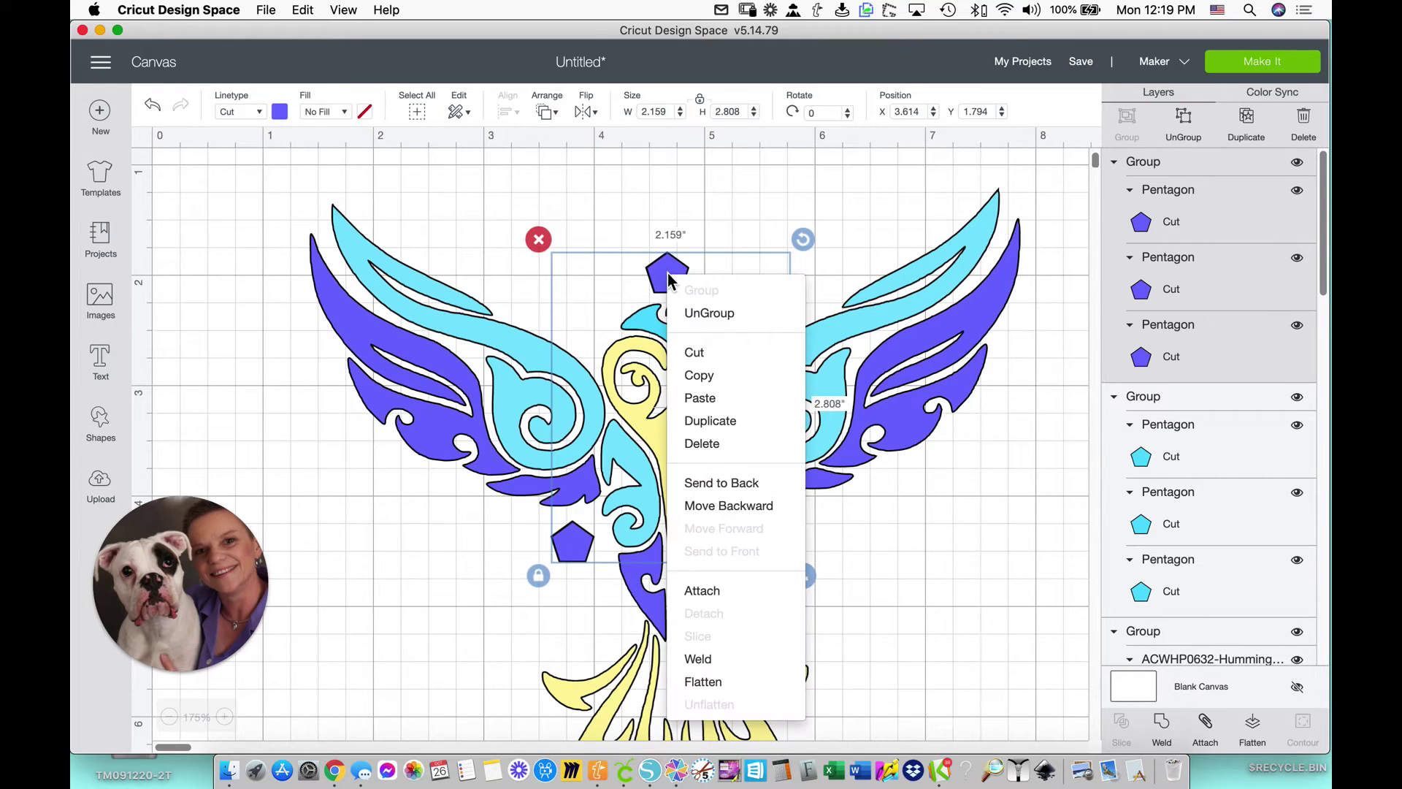
{"action": "left_click", "coordinate": [706, 401]}
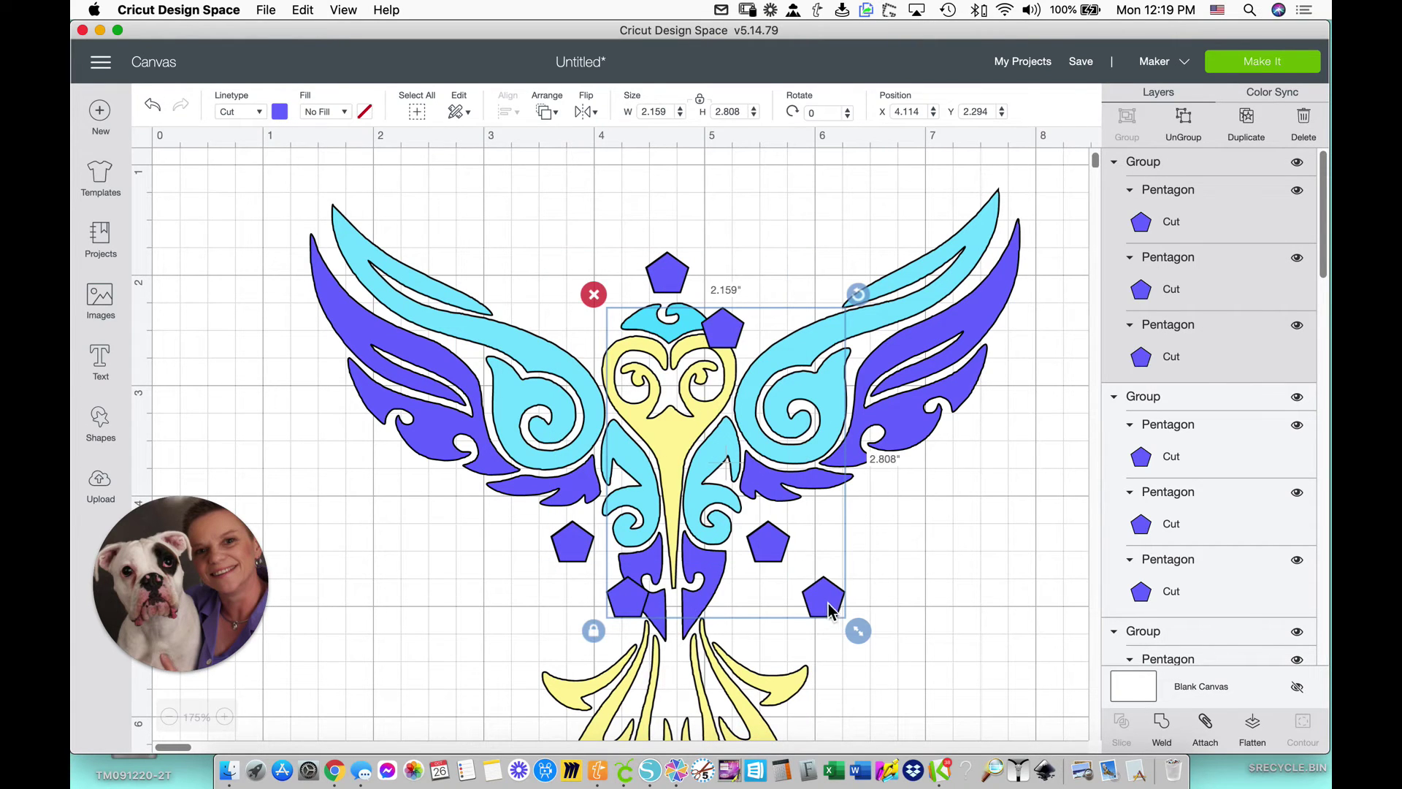
{"action": "left_click_drag", "start_coordinate": [830, 610], "coordinate": [773, 549]}
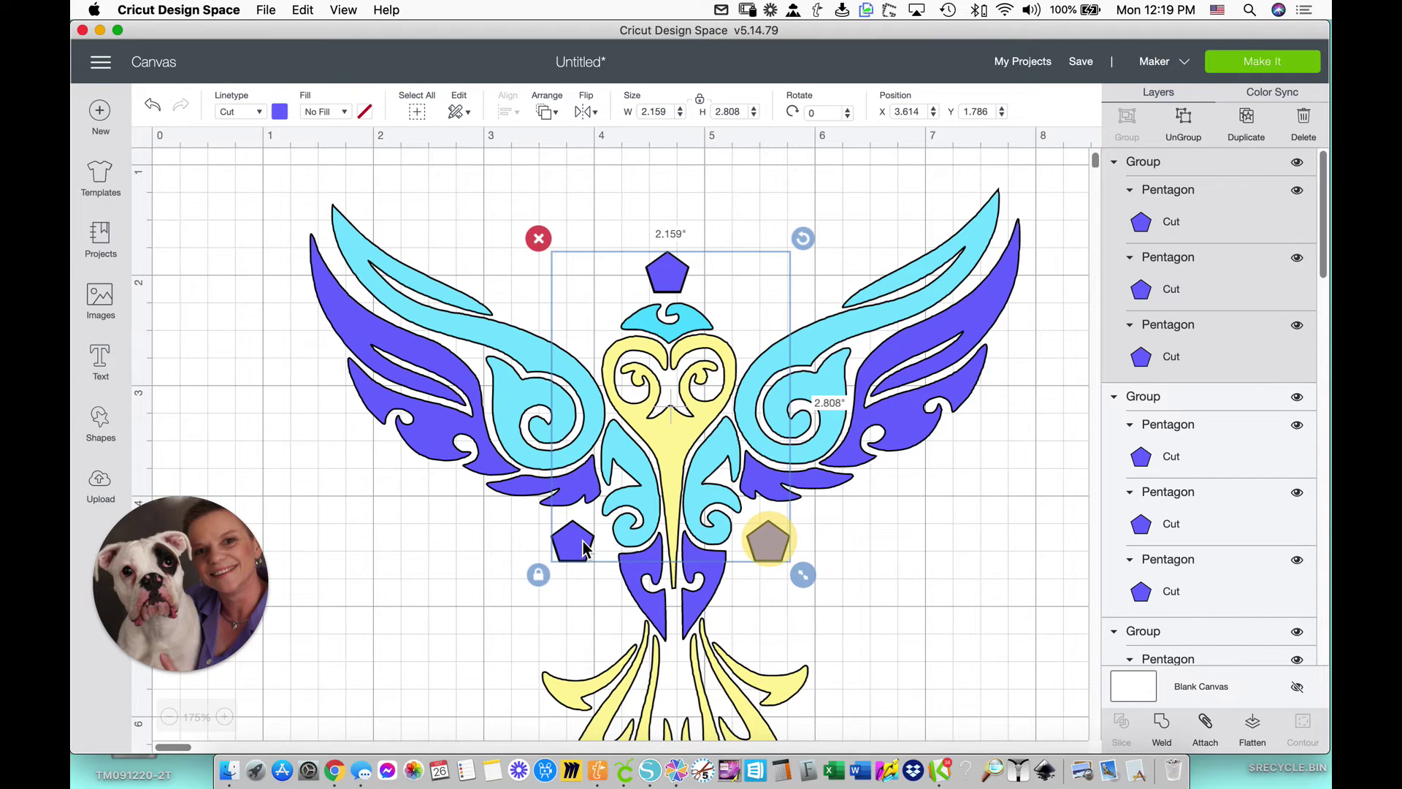
{"action": "left_click", "coordinate": [225, 716]}
{"action": "left_click", "coordinate": [224, 717]}
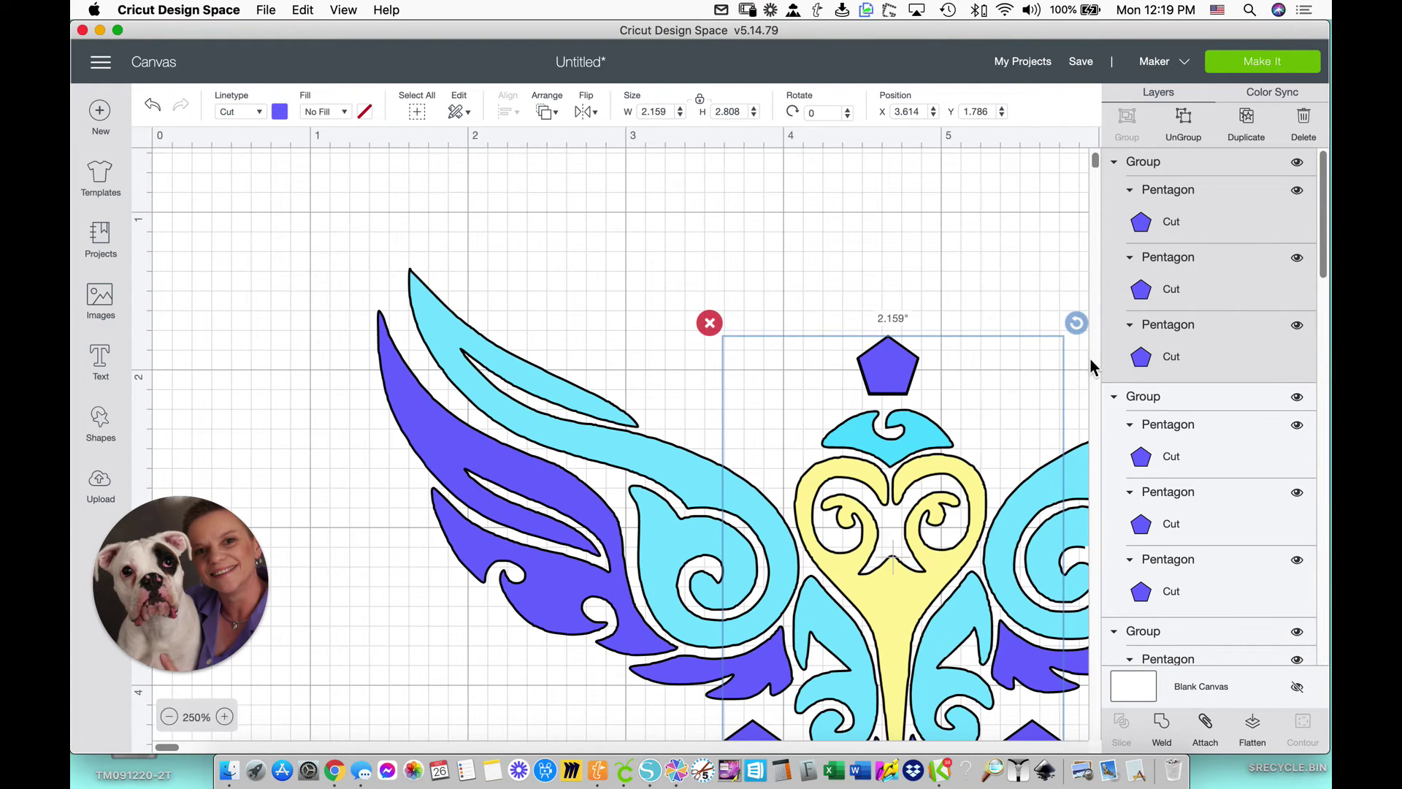
{"action": "scroll", "coordinate": [1095, 167], "scroll_direction": "down", "scroll_amount": 5}
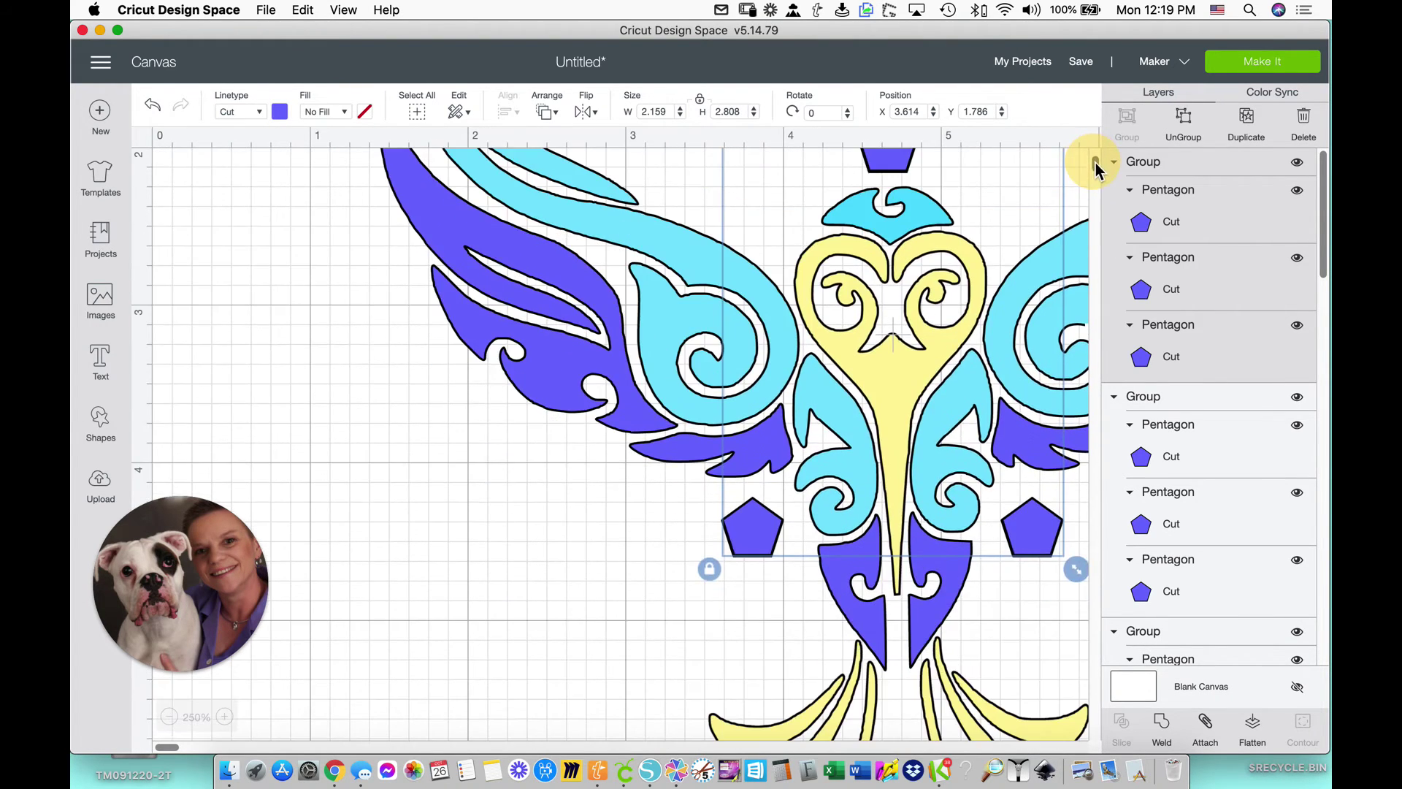
{"action": "left_click_drag", "start_coordinate": [759, 542], "coordinate": [756, 537]}
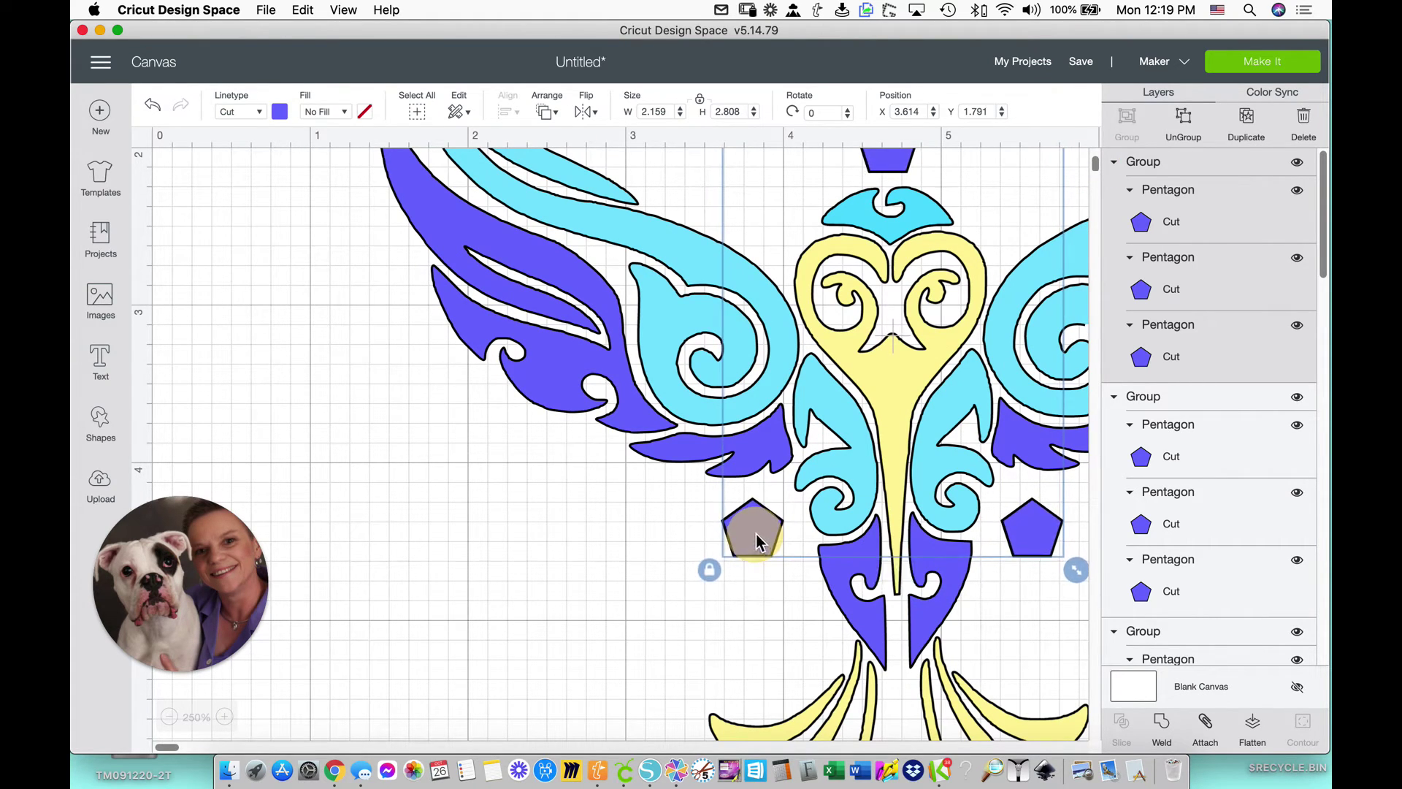
Recolour the pasted pentagon group yellow and zoom back out to the whole bird
{"action": "left_click", "coordinate": [742, 622]}
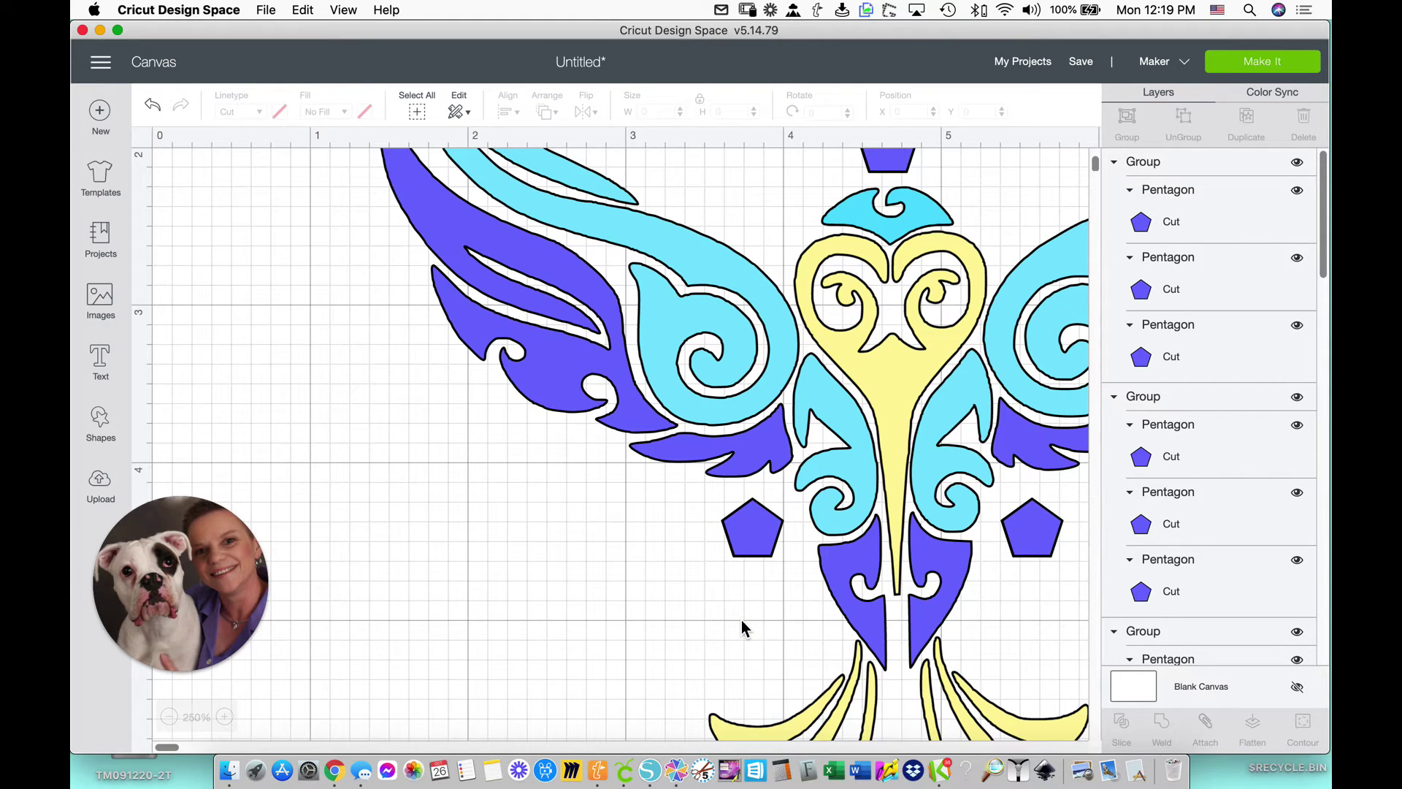
{"action": "left_click", "coordinate": [757, 539]}
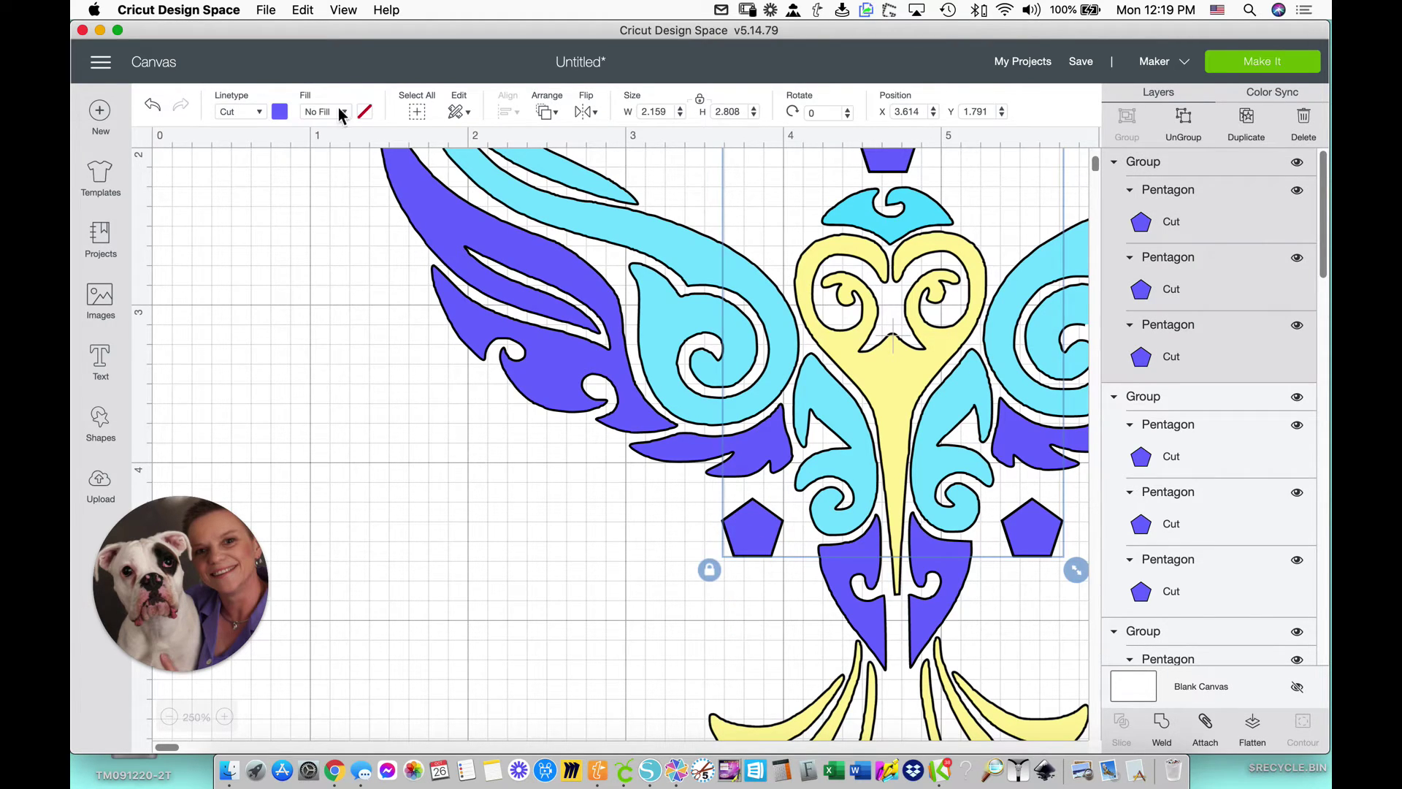
{"action": "left_click", "coordinate": [280, 111]}
{"action": "left_click", "coordinate": [279, 114]}
{"action": "left_click", "coordinate": [281, 116]}
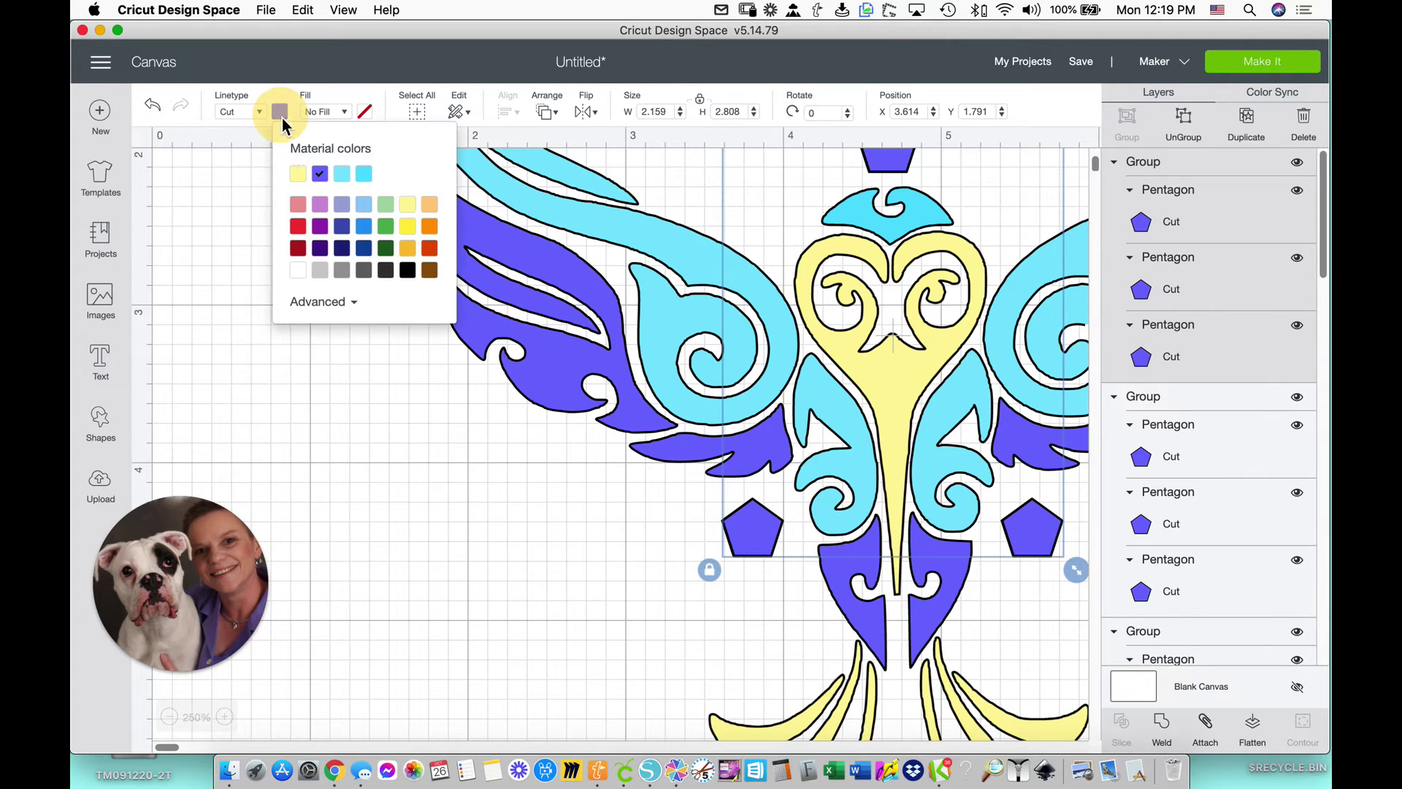
{"action": "left_click", "coordinate": [408, 208]}
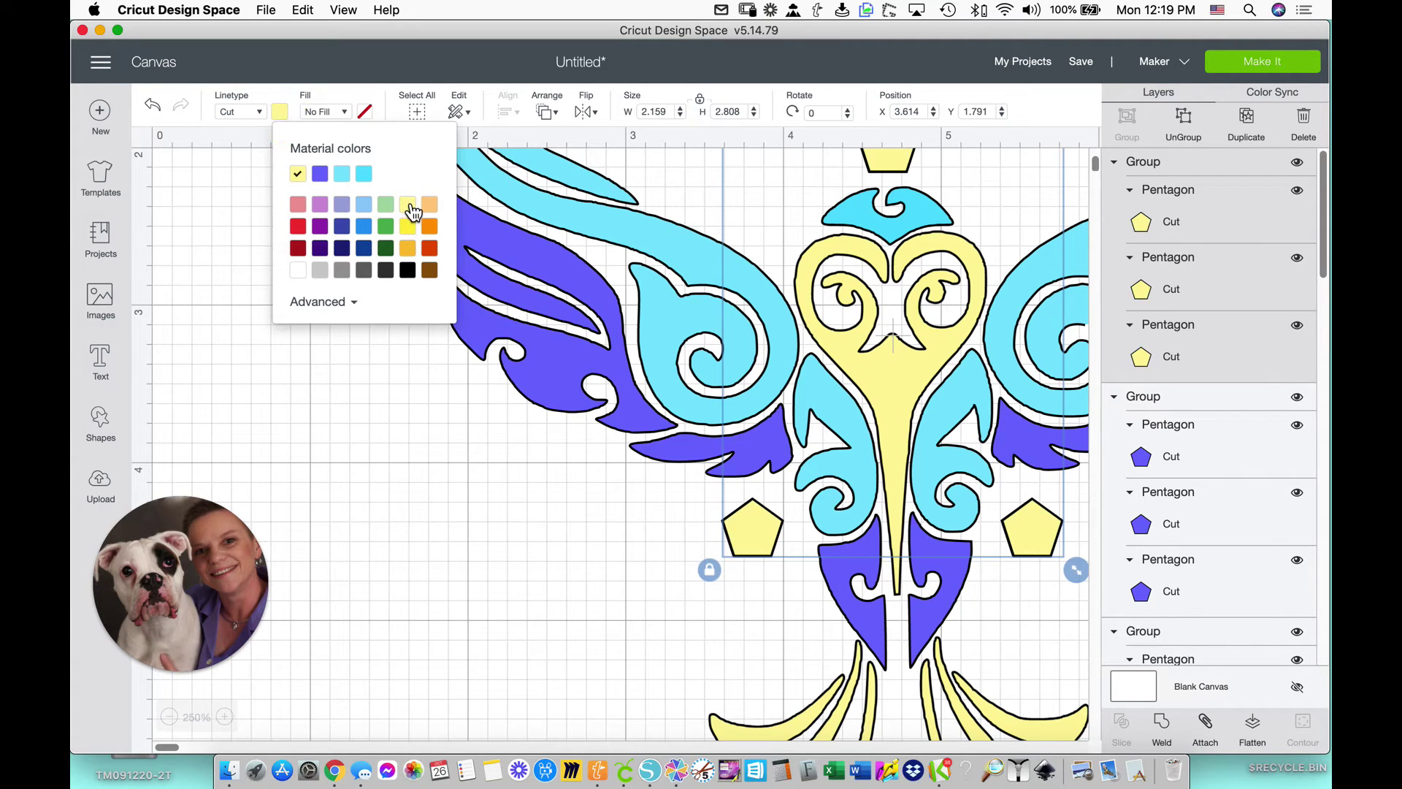
{"action": "left_click", "coordinate": [174, 717]}
{"action": "left_click", "coordinate": [174, 719]}
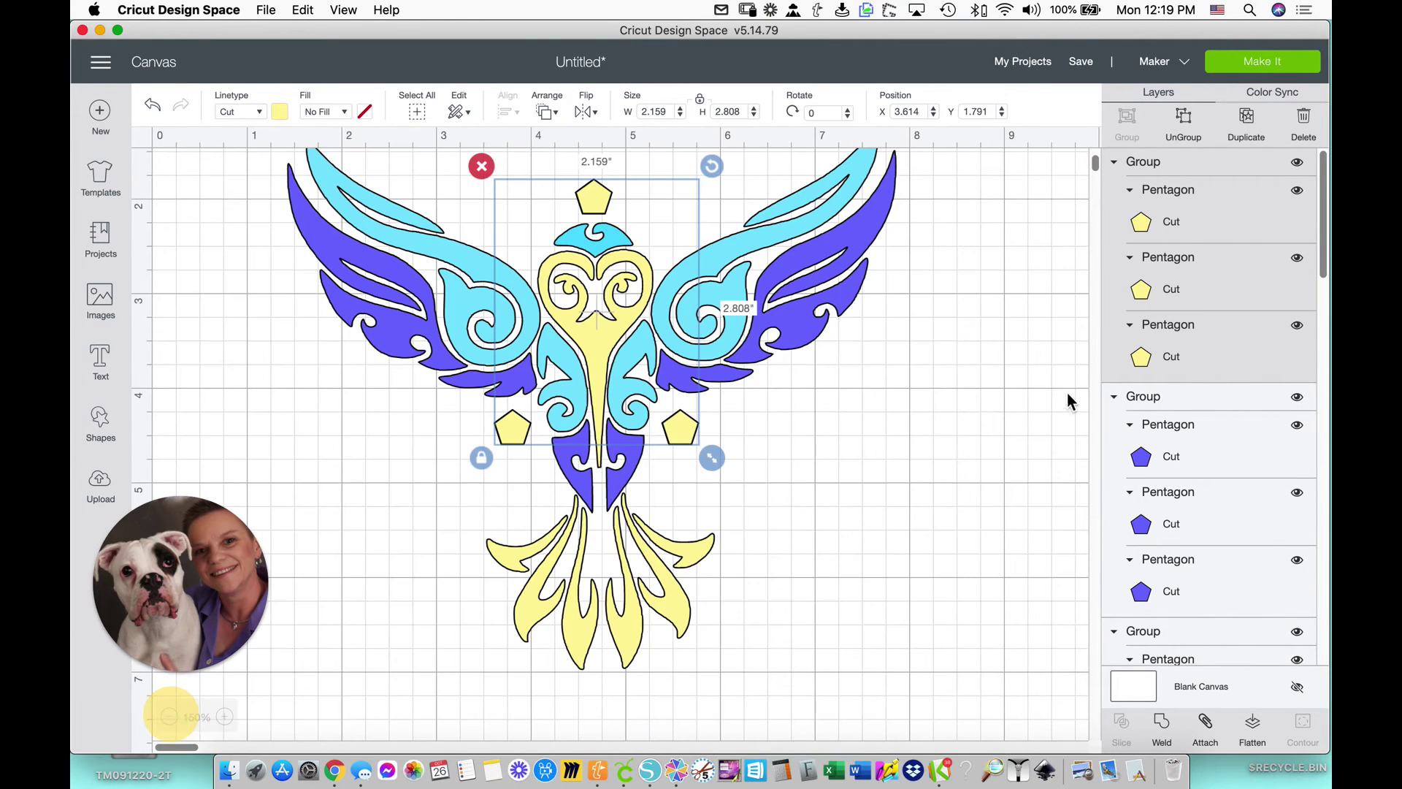
{"action": "scroll", "coordinate": [1095, 170], "scroll_direction": "up", "scroll_amount": 3}
{"action": "scroll", "coordinate": [1101, 156], "scroll_direction": "down", "scroll_amount": 3}
{"action": "left_click", "coordinate": [945, 425]}
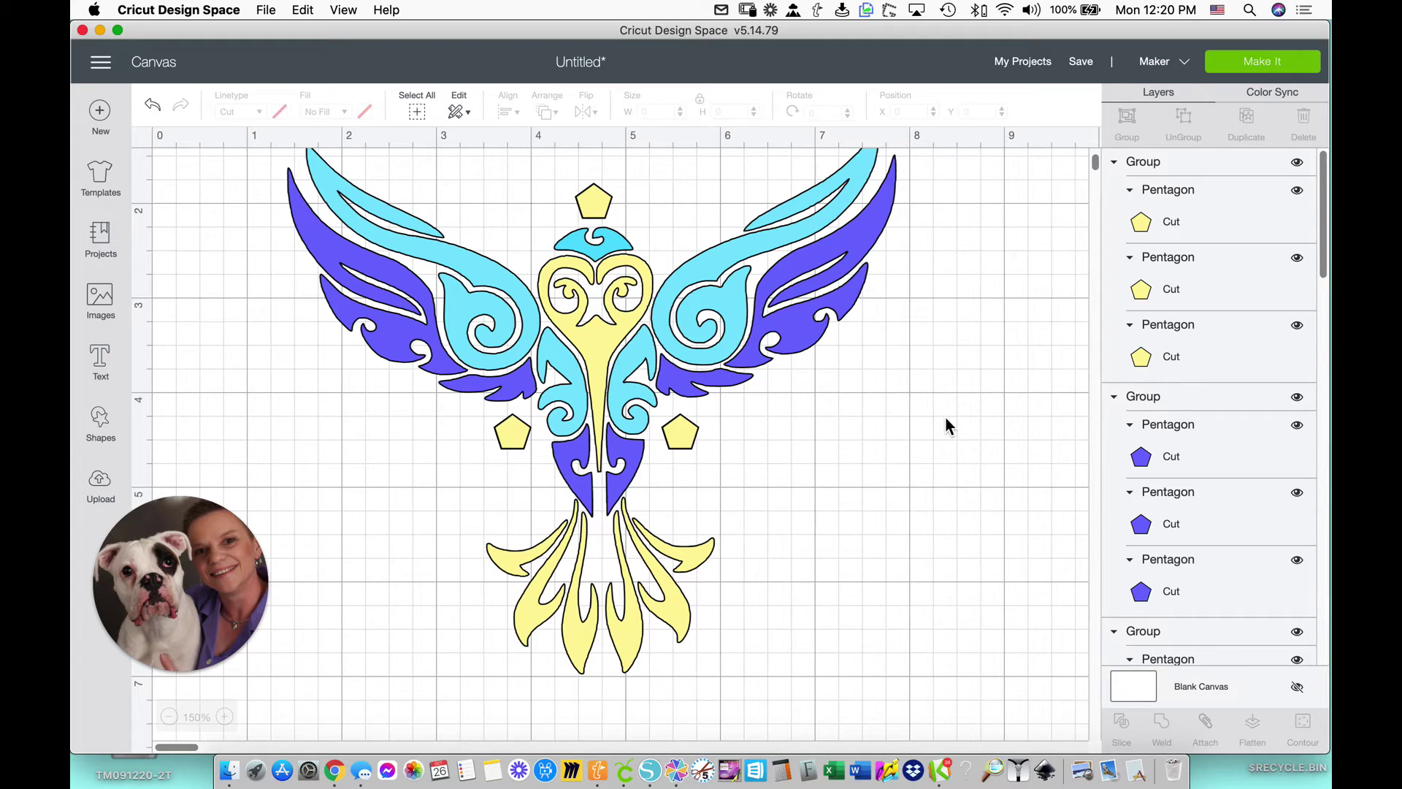
Select the three yellow Pentagon layers plus the yellow hummingbird group, then clear the selection
{"action": "left_click", "coordinate": [1233, 232]}
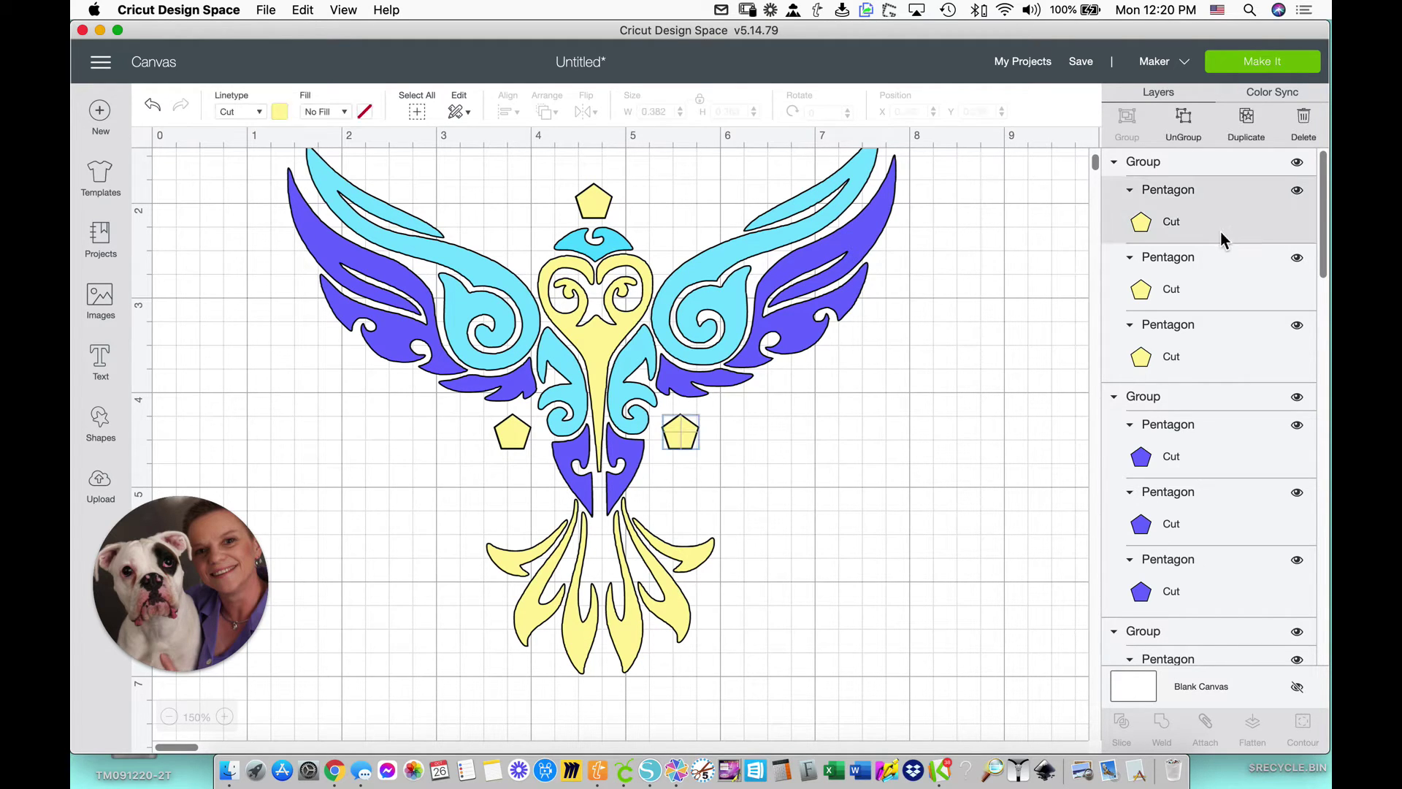
{"action": "left_click", "coordinate": [1233, 287], "text": "shift"}
{"action": "left_click", "coordinate": [1232, 353], "text": "shift"}
{"action": "left_click_drag", "start_coordinate": [1321, 264], "coordinate": [1320, 613]}
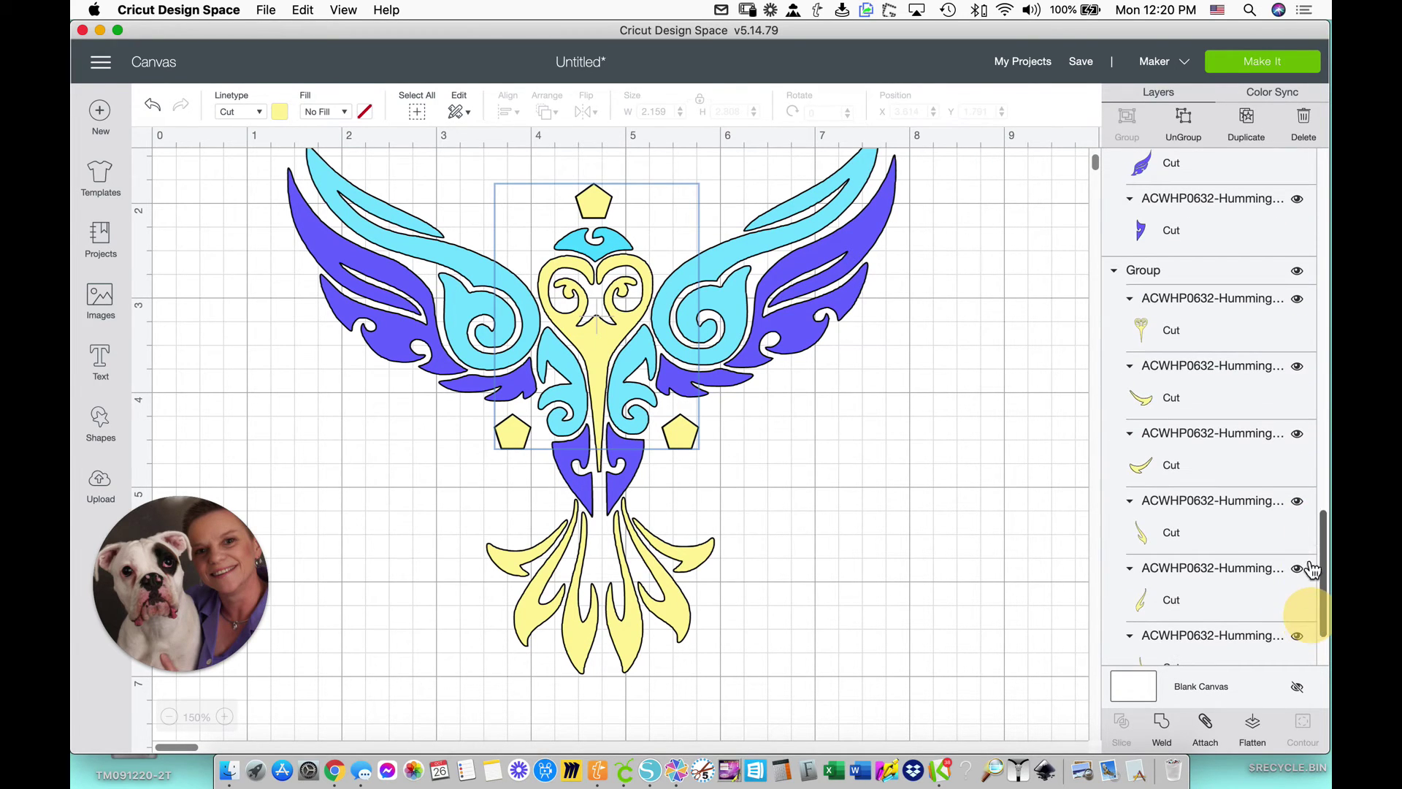
{"action": "left_click", "coordinate": [1161, 270], "text": "shift"}
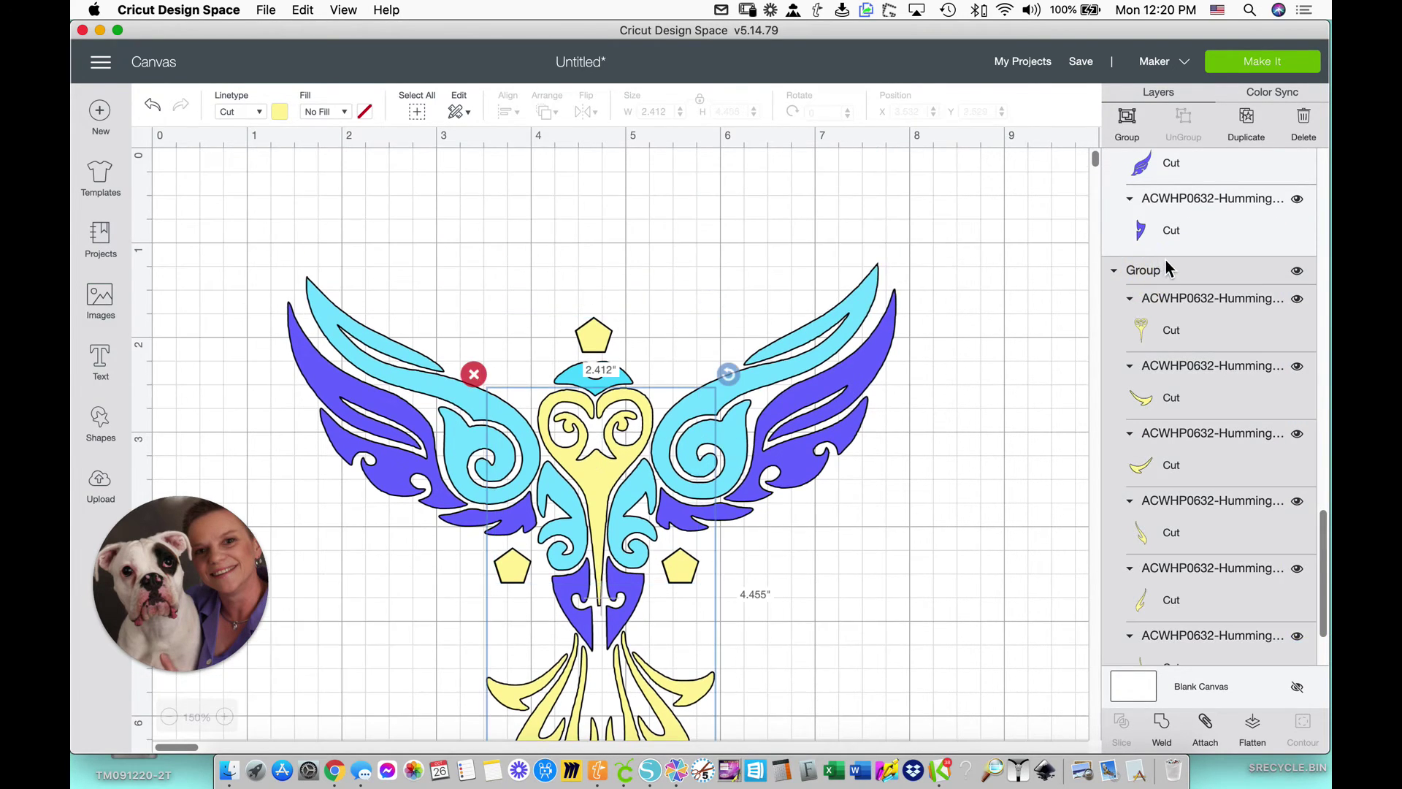
{"action": "left_click_drag", "start_coordinate": [1096, 167], "coordinate": [1096, 165]}
{"action": "left_click_drag", "start_coordinate": [1320, 520], "coordinate": [1318, 295]}
{"action": "left_click", "coordinate": [829, 514]}
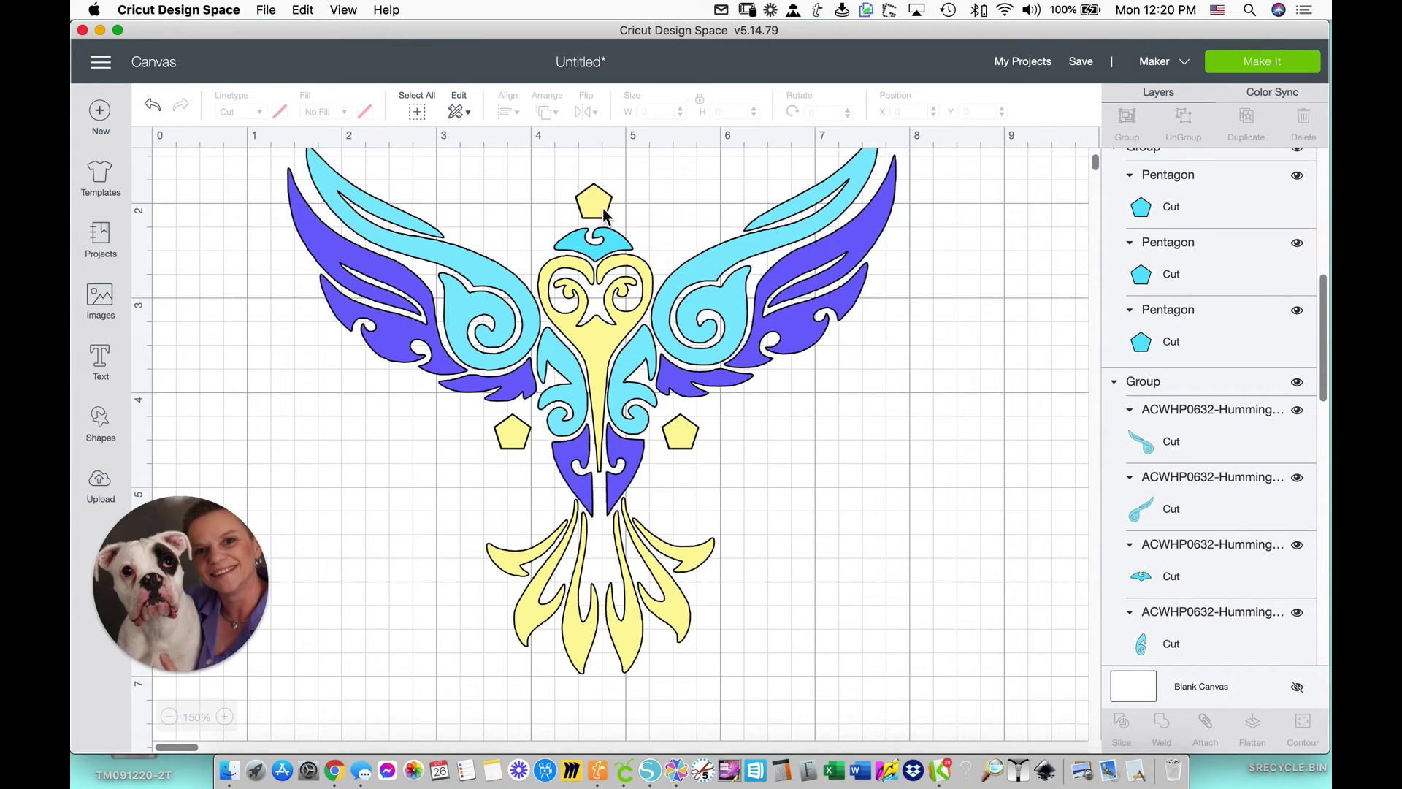
Reselect the three yellow Pentagon layers
{"action": "left_click_drag", "start_coordinate": [1323, 337], "coordinate": [1323, 212]}
{"action": "left_click", "coordinate": [1218, 218]}
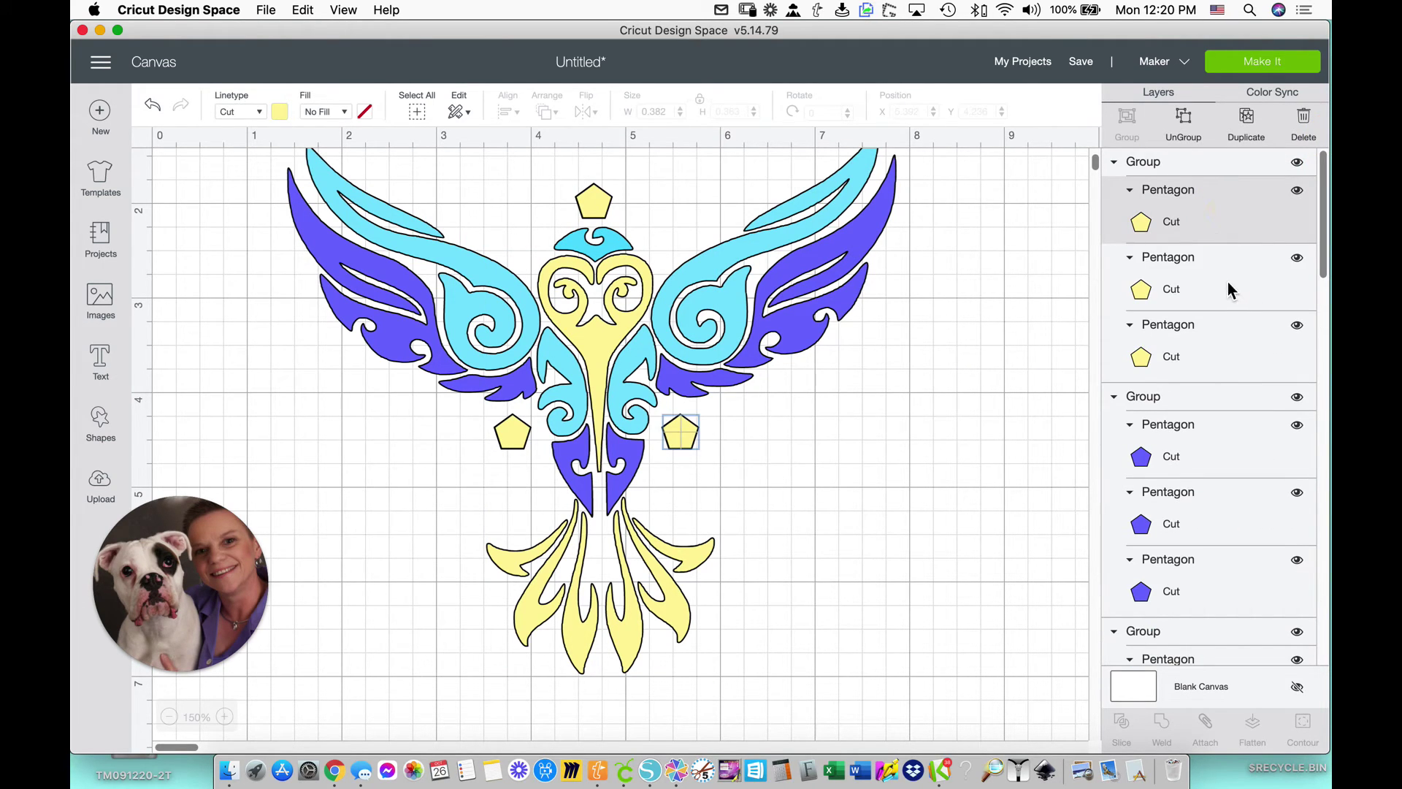
{"action": "left_click", "coordinate": [1228, 290], "text": "shift"}
{"action": "left_click", "coordinate": [1236, 351], "text": "shift"}
Add all seven yellow hummingbird pieces to the pentagon selection
{"action": "left_click_drag", "start_coordinate": [1323, 270], "coordinate": [1324, 617]}
{"action": "left_click", "coordinate": [1220, 292], "text": "shift"}
{"action": "left_click", "coordinate": [1215, 350], "text": "shift"}
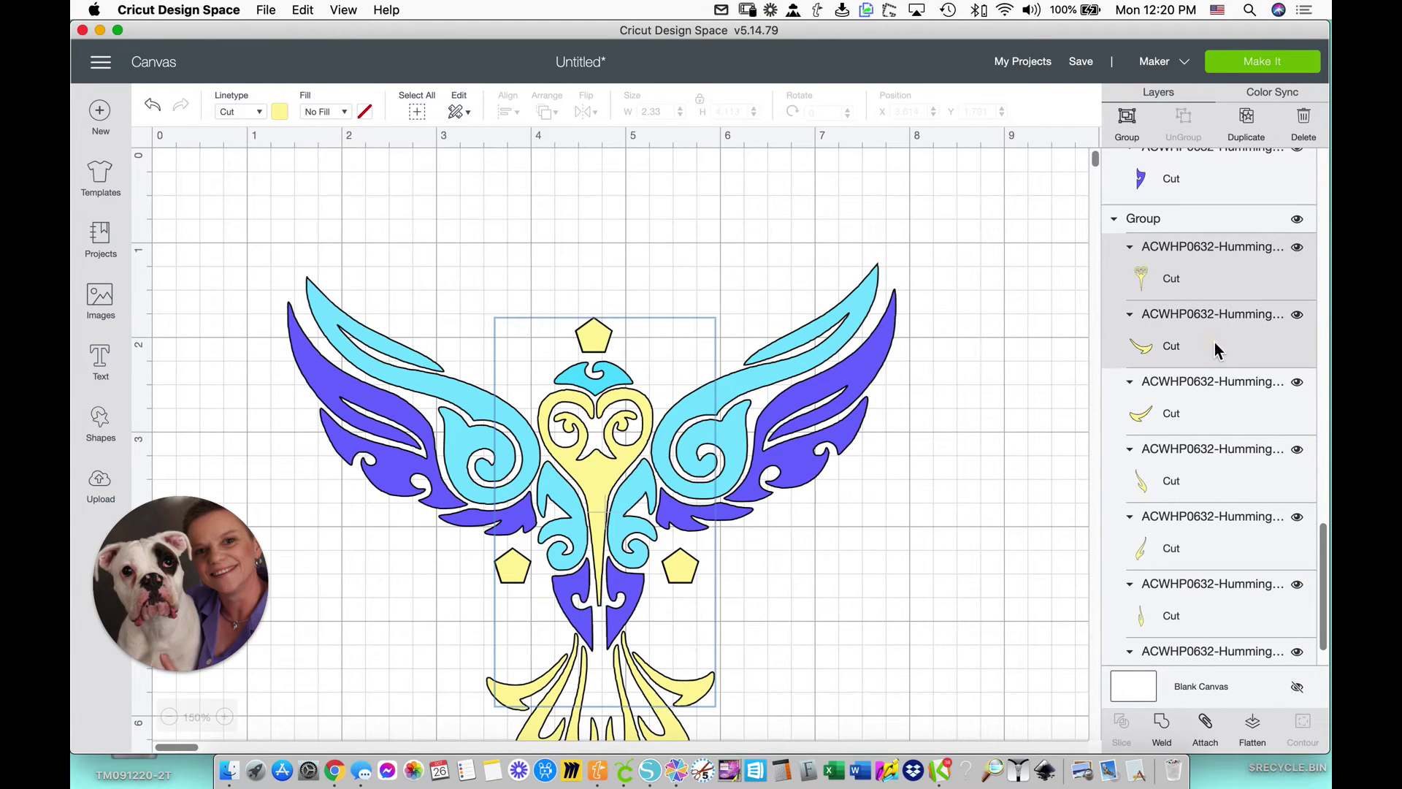
{"action": "left_click", "coordinate": [1237, 426], "text": "shift"}
{"action": "left_click", "coordinate": [1230, 485], "text": "shift"}
{"action": "left_click", "coordinate": [1220, 552], "text": "shift"}
{"action": "left_click", "coordinate": [1239, 615], "text": "shift"}
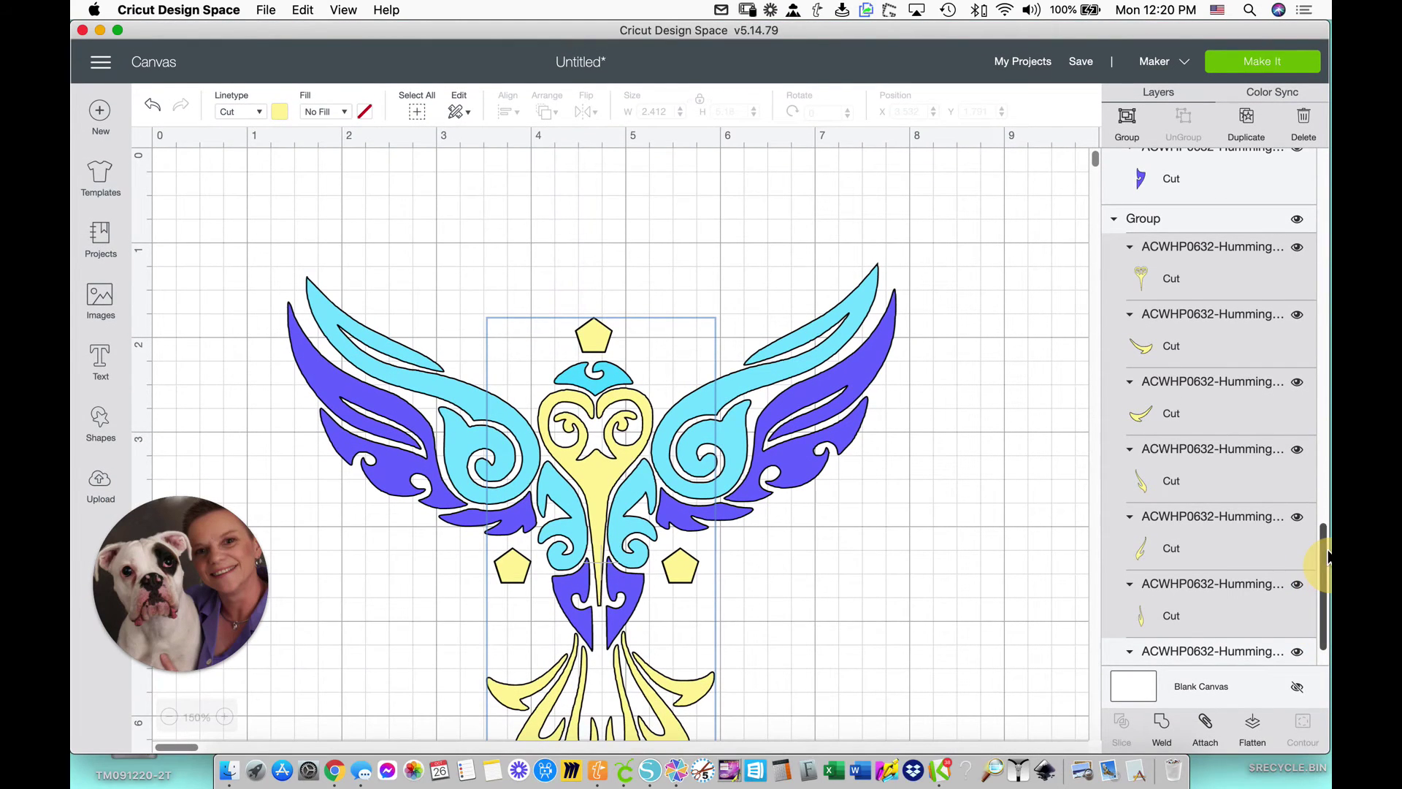
{"action": "left_click_drag", "start_coordinate": [1326, 557], "coordinate": [1326, 568]}
{"action": "left_click", "coordinate": [1211, 640], "text": "shift"}
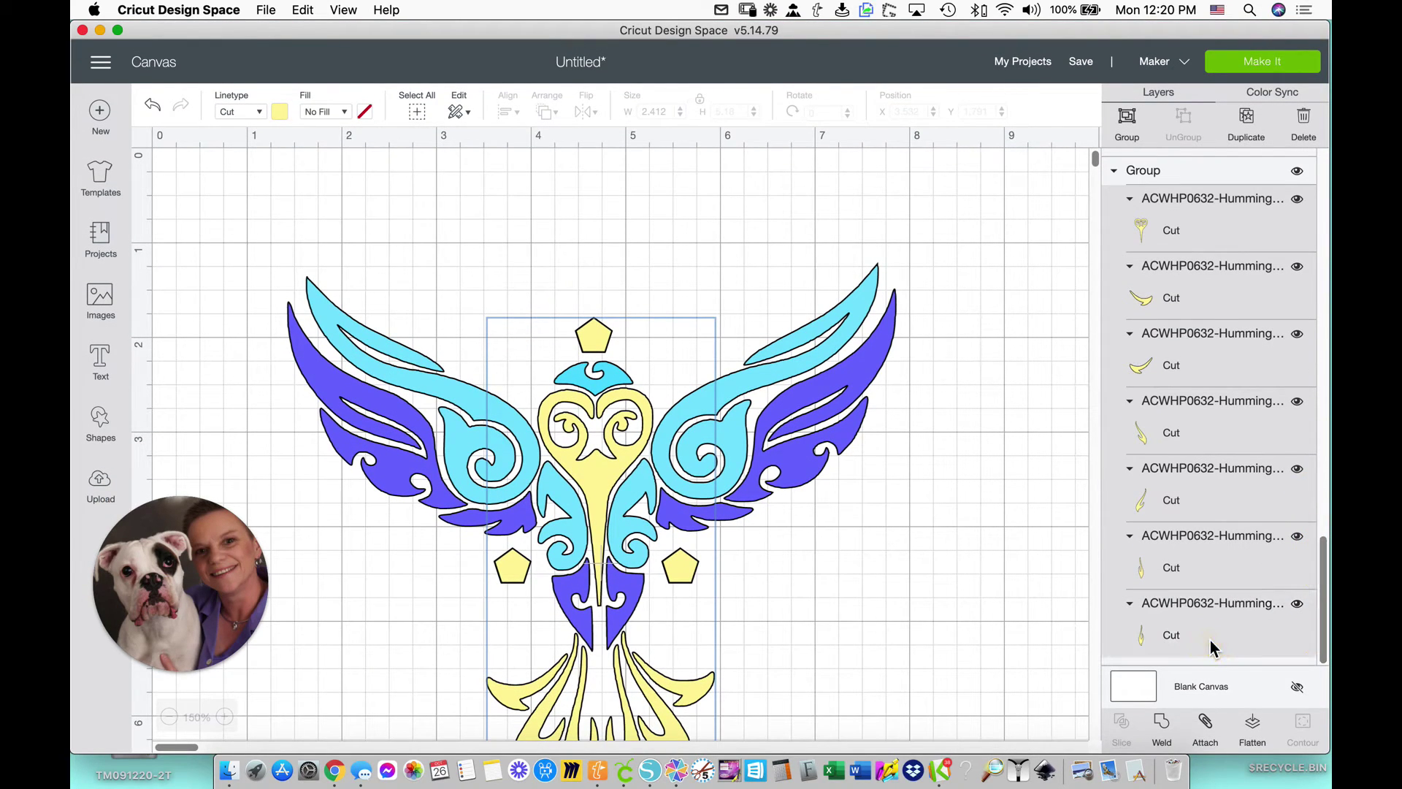
{"action": "left_click_drag", "start_coordinate": [1095, 173], "coordinate": [1095, 174]}
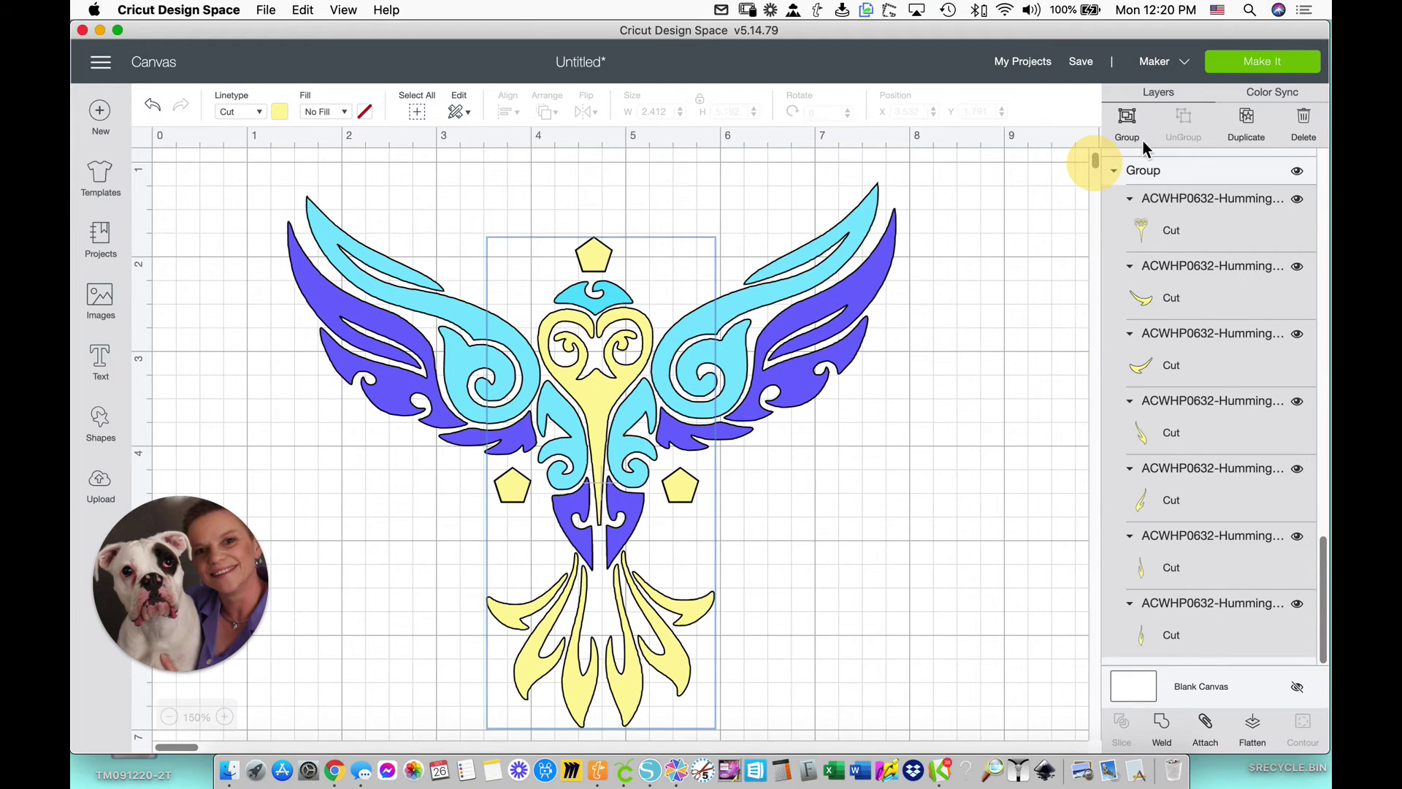
Group the yellow pentagons and pieces, then move the group right of the blue and purple wings
{"action": "left_click", "coordinate": [1128, 124]}
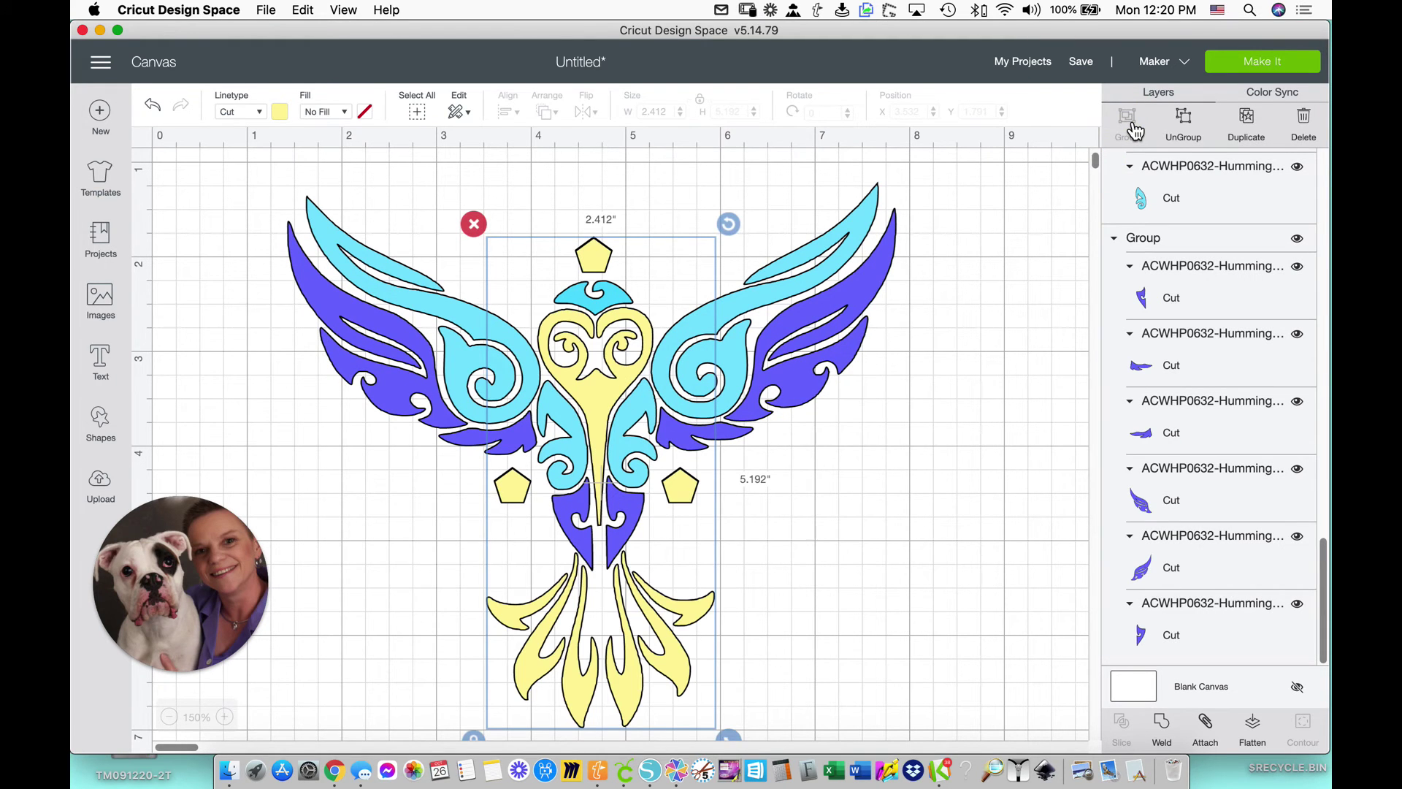
{"action": "left_click_drag", "start_coordinate": [682, 496], "coordinate": [1119, 436]}
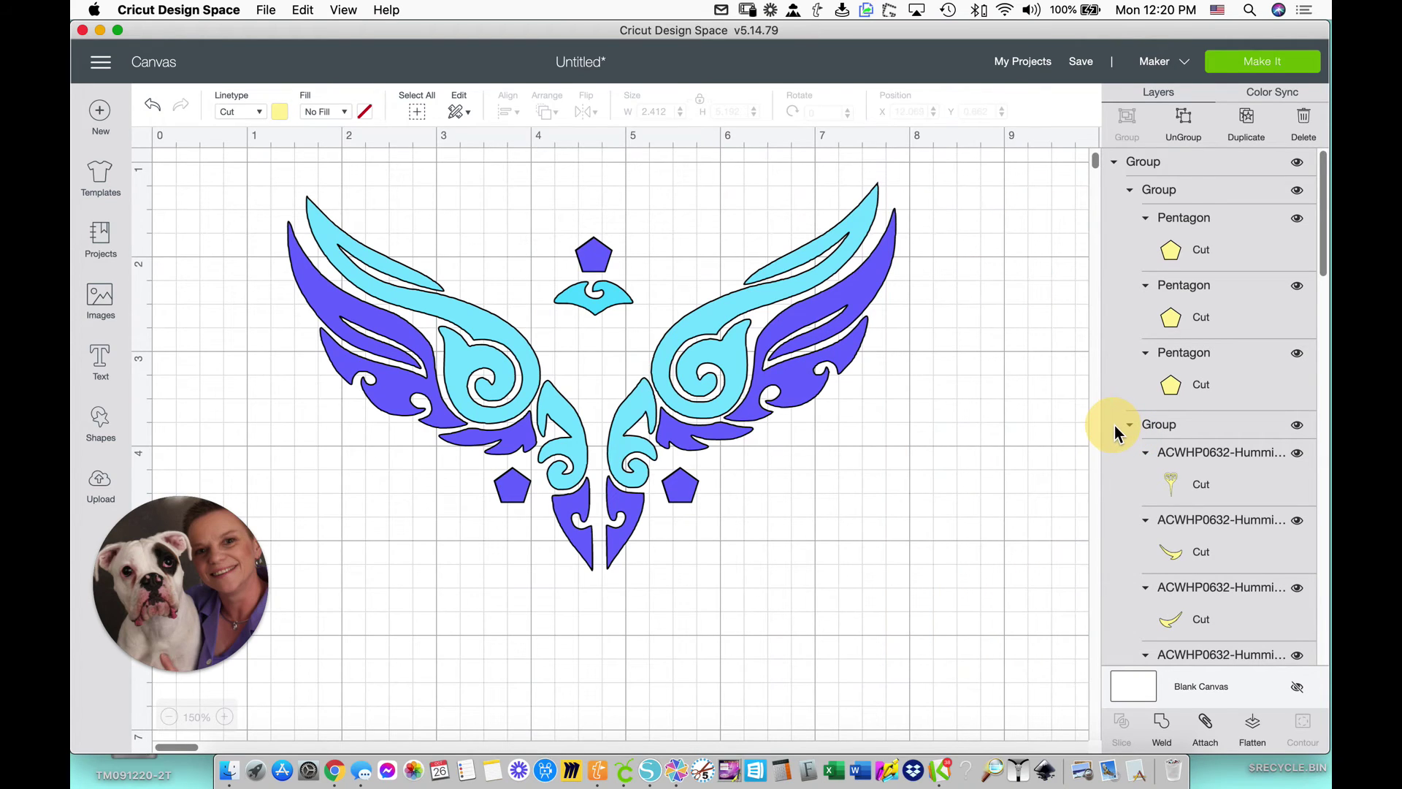
{"action": "left_click_drag", "start_coordinate": [194, 746], "coordinate": [208, 752]}
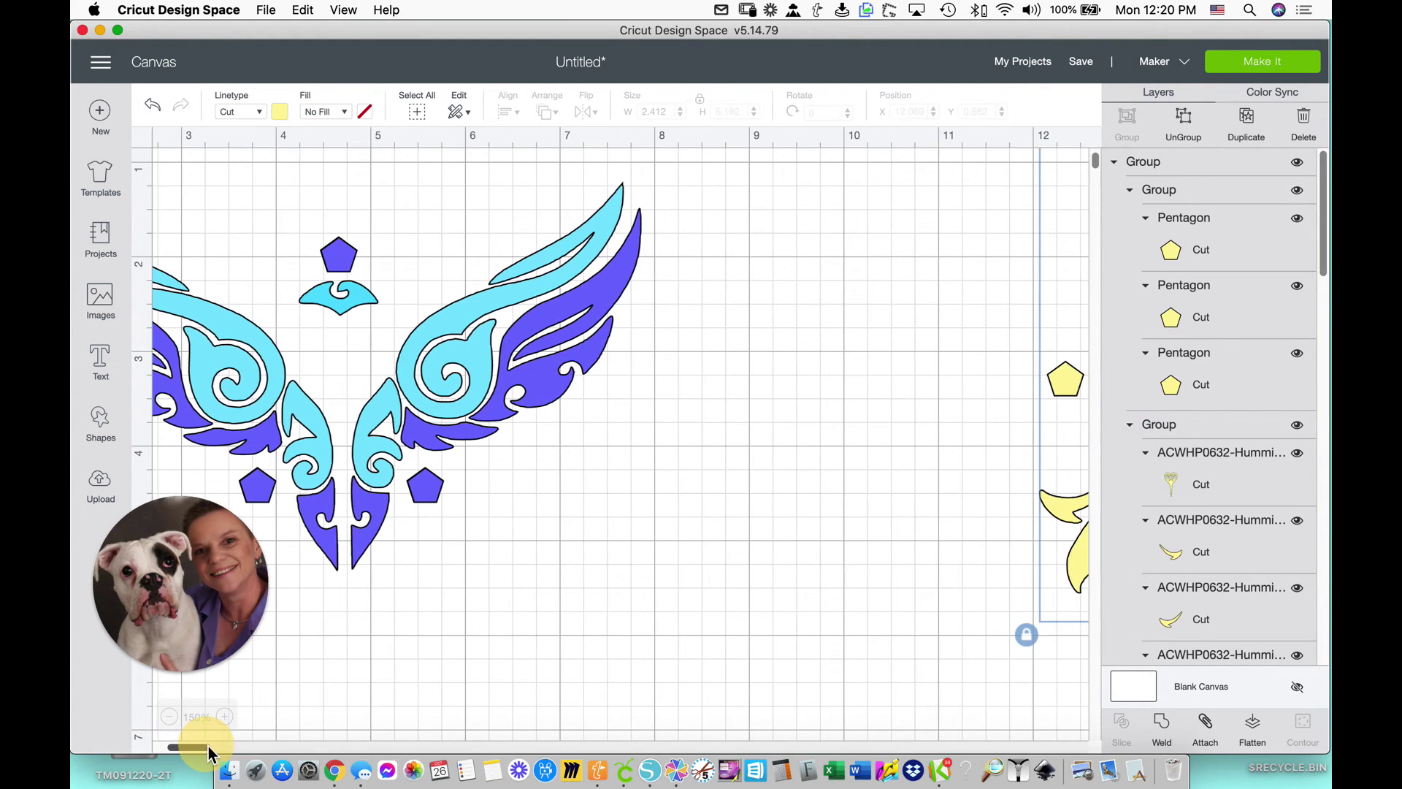
{"action": "left_click_drag", "start_coordinate": [967, 422], "coordinate": [794, 430]}
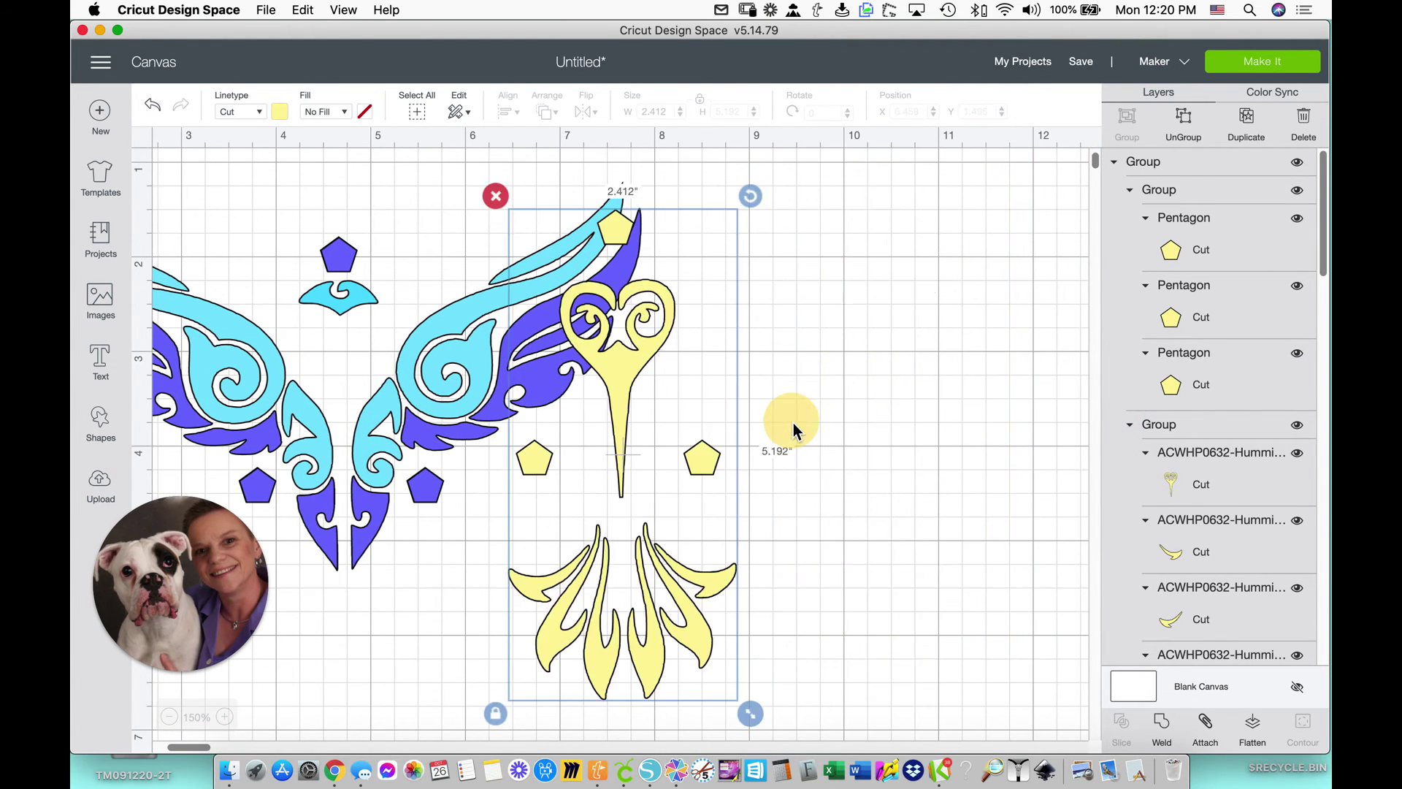
{"action": "left_click_drag", "start_coordinate": [700, 456], "coordinate": [865, 433]}
{"action": "left_click", "coordinate": [507, 675]}
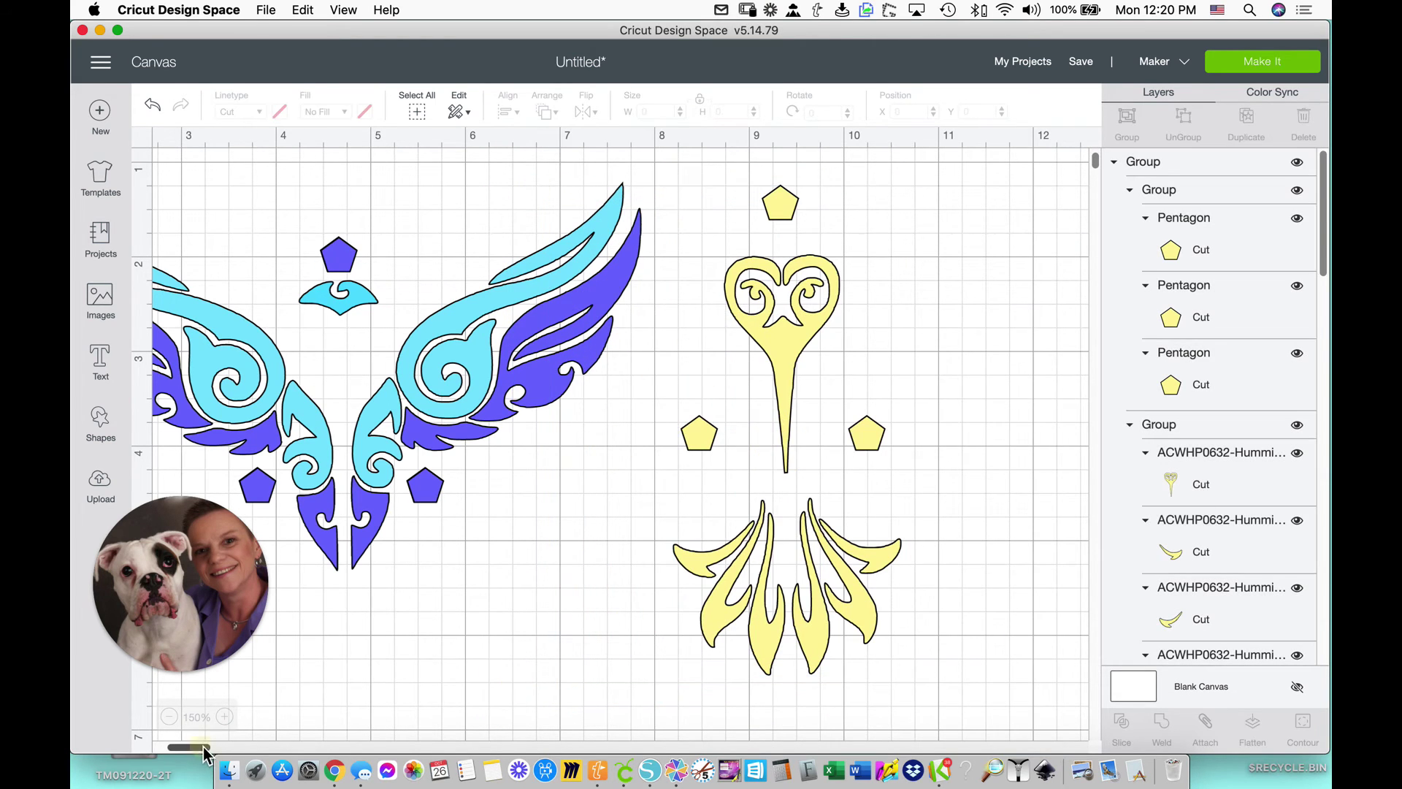
{"action": "left_click_drag", "start_coordinate": [188, 746], "coordinate": [174, 752]}
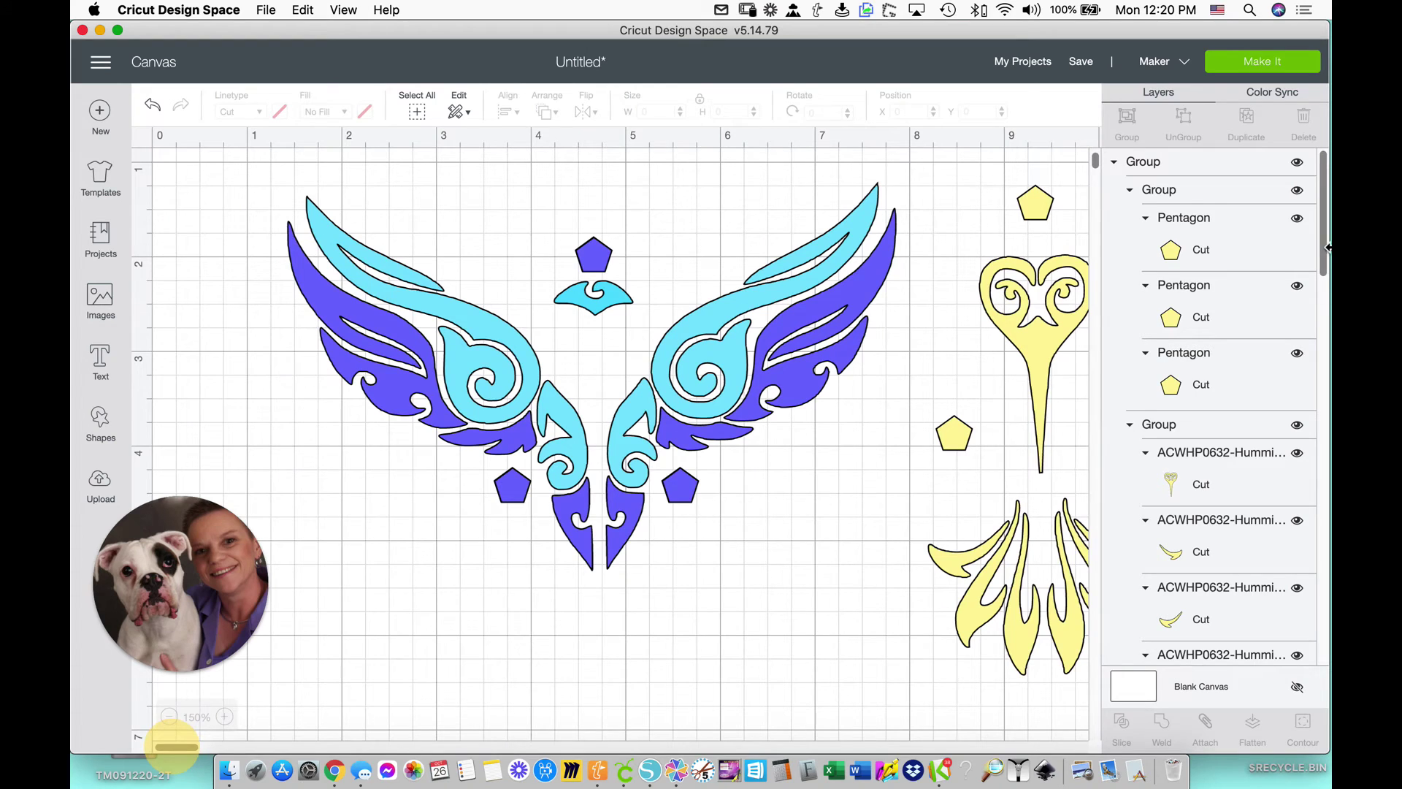
Select the three purple pentagons and the six purple hummingbird pieces in the Layers panel
{"action": "left_click_drag", "start_coordinate": [1325, 250], "coordinate": [1322, 427]}
{"action": "left_click", "coordinate": [1212, 346]}
{"action": "left_click", "coordinate": [1221, 408], "text": "shift"}
{"action": "left_click", "coordinate": [1245, 488], "text": "shift"}
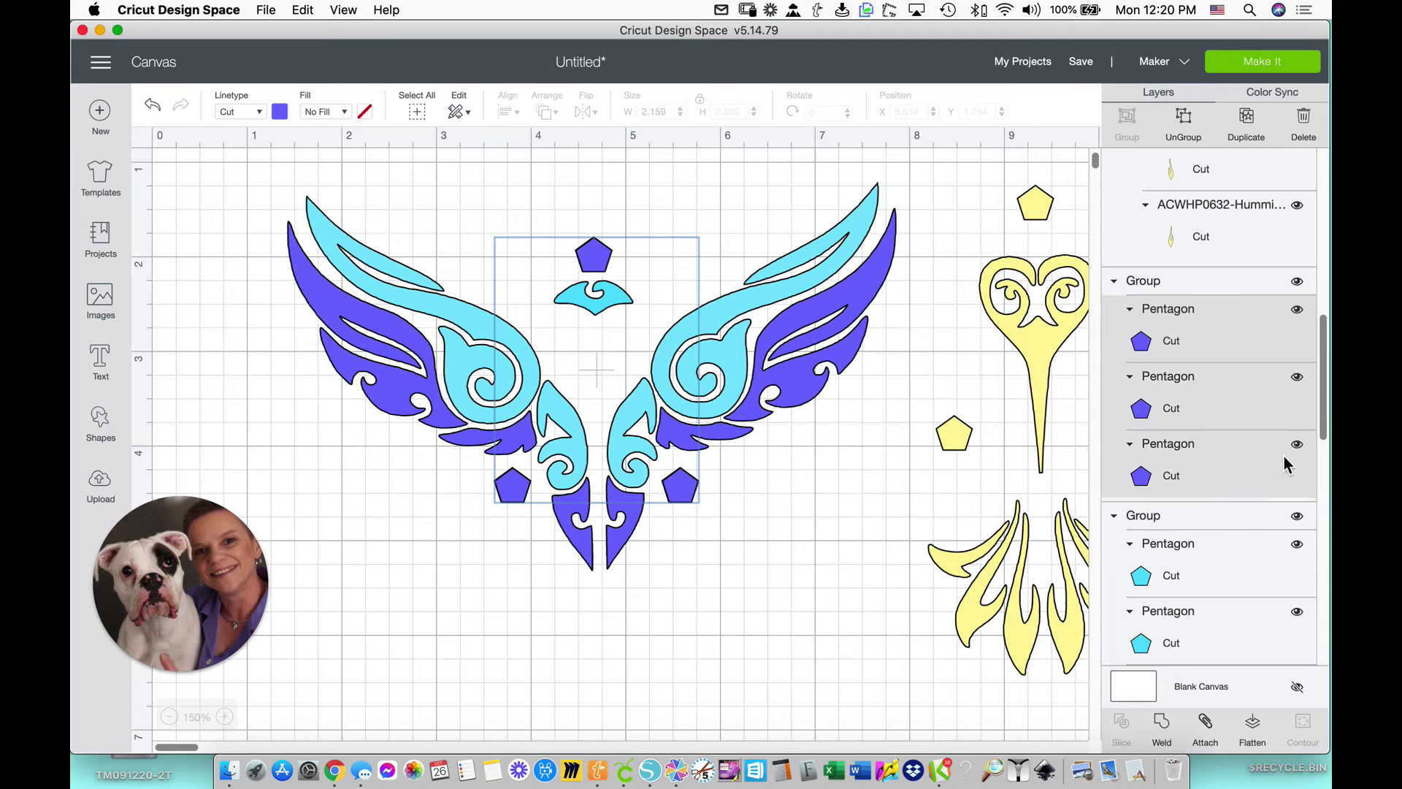
{"action": "left_click_drag", "start_coordinate": [1328, 432], "coordinate": [1326, 661]}
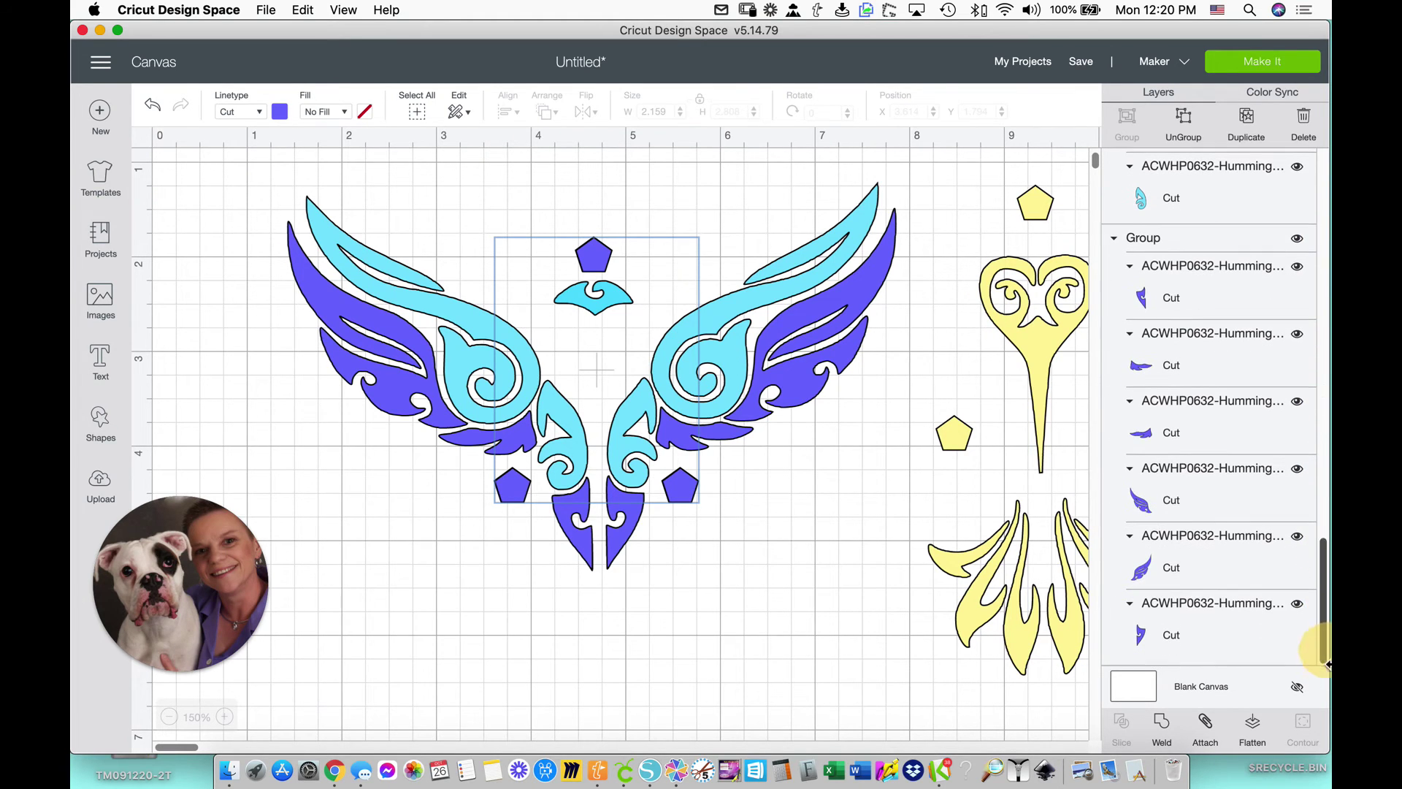
{"action": "left_click", "coordinate": [1212, 307], "text": "shift"}
{"action": "left_click", "coordinate": [1212, 369], "text": "shift"}
{"action": "left_click", "coordinate": [1229, 442], "text": "shift"}
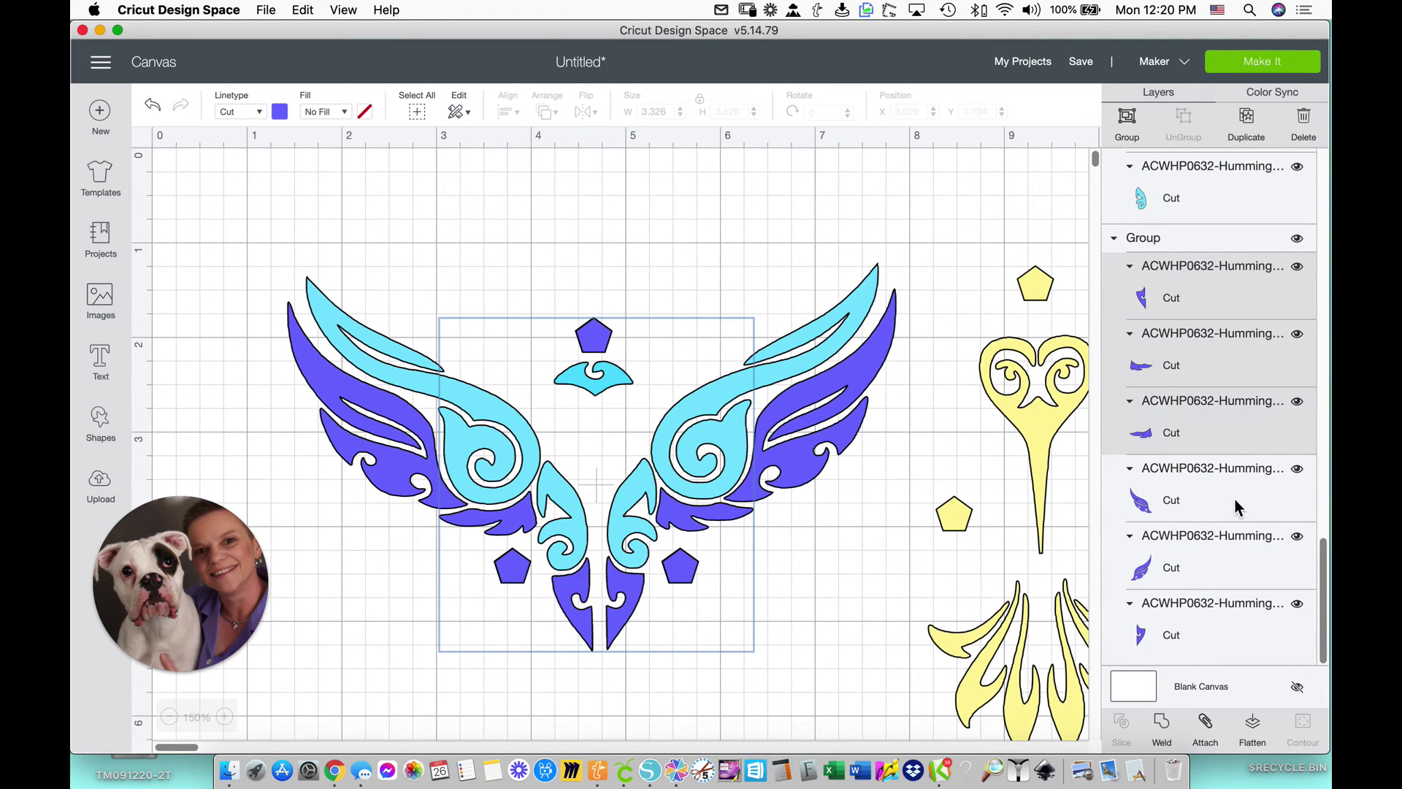
{"action": "left_click", "coordinate": [1236, 504], "text": "shift"}
{"action": "left_click", "coordinate": [1236, 573], "text": "shift"}
{"action": "left_click", "coordinate": [1263, 639], "text": "shift"}
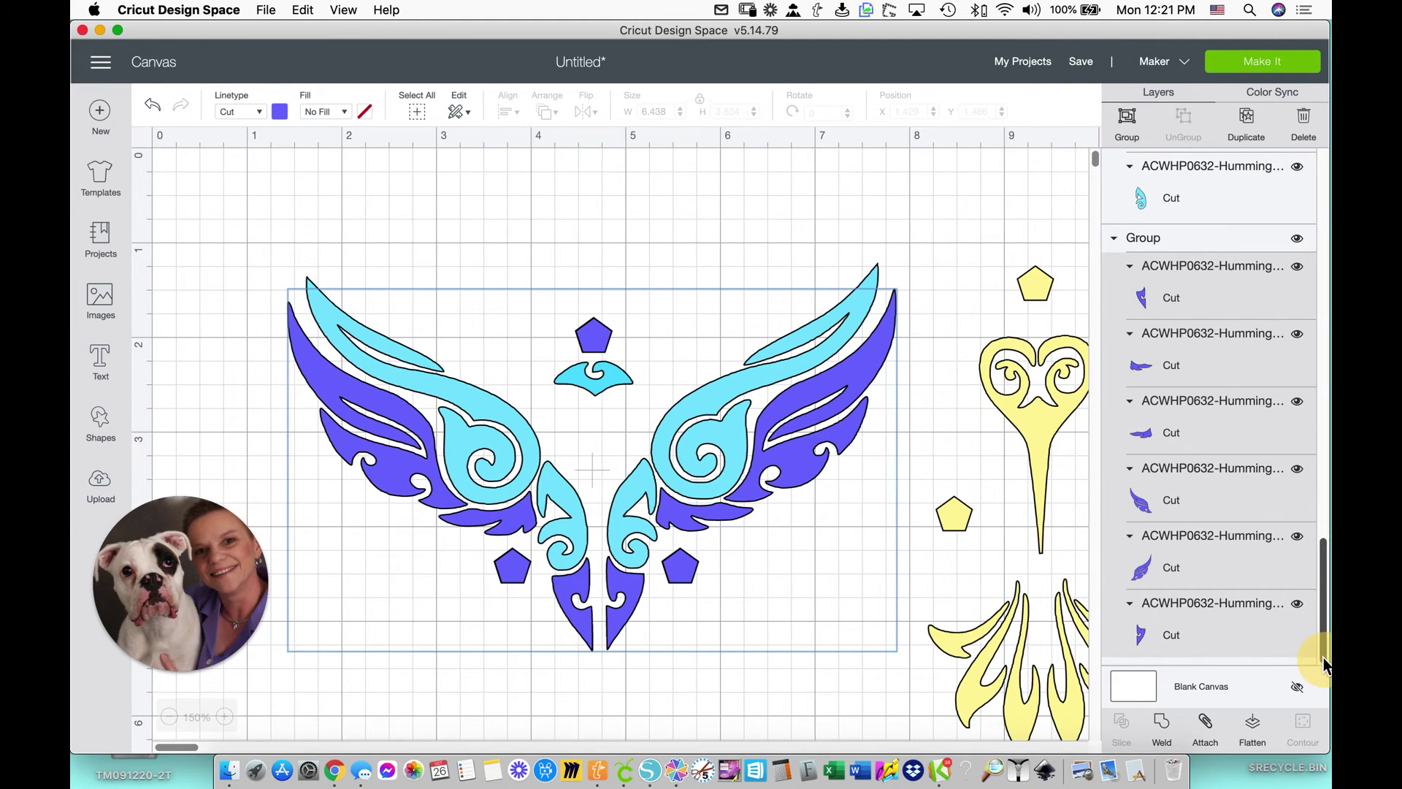
Group the purple pieces with their pentagons and drag the set below the cyan wings
{"action": "left_click", "coordinate": [1130, 121]}
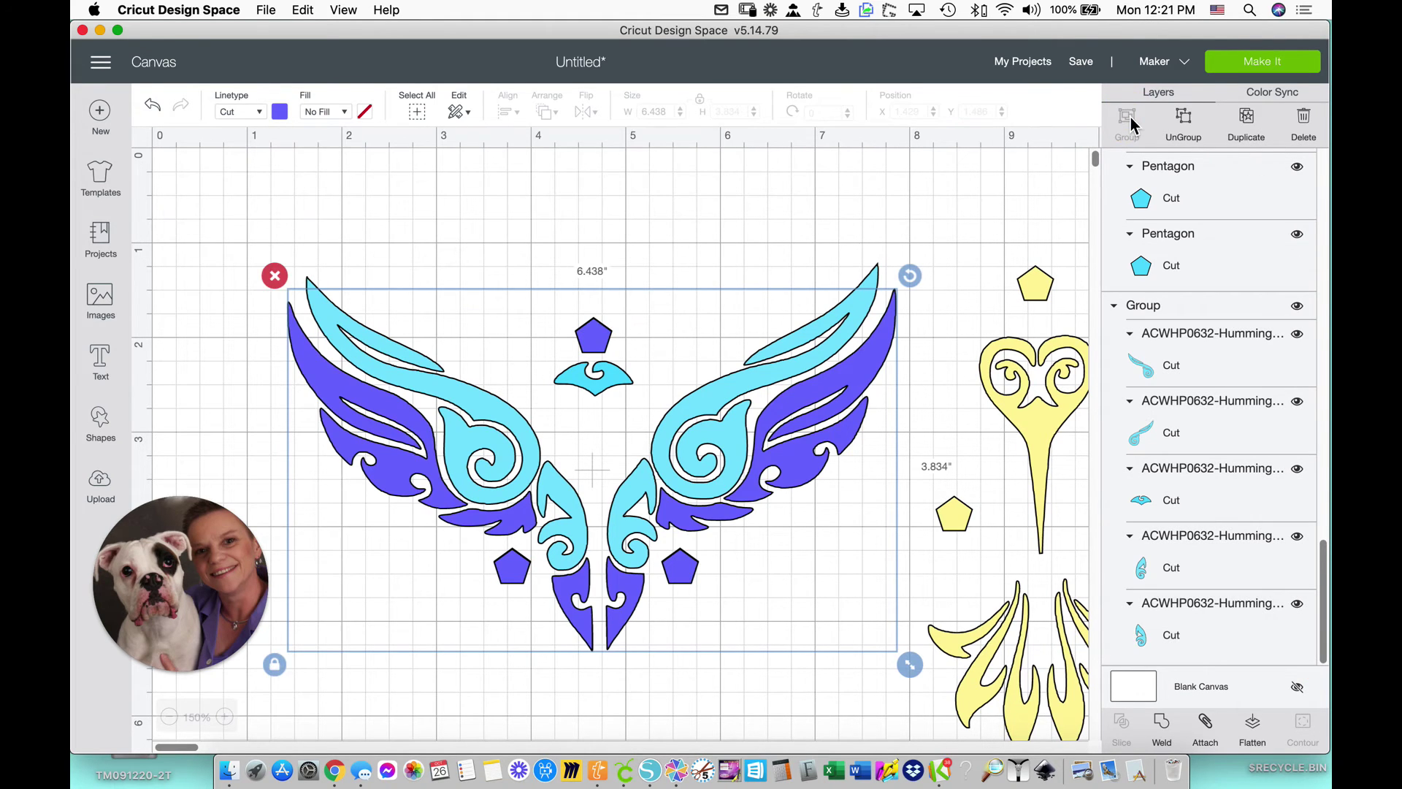
{"action": "left_click_drag", "start_coordinate": [780, 456], "coordinate": [773, 733]}
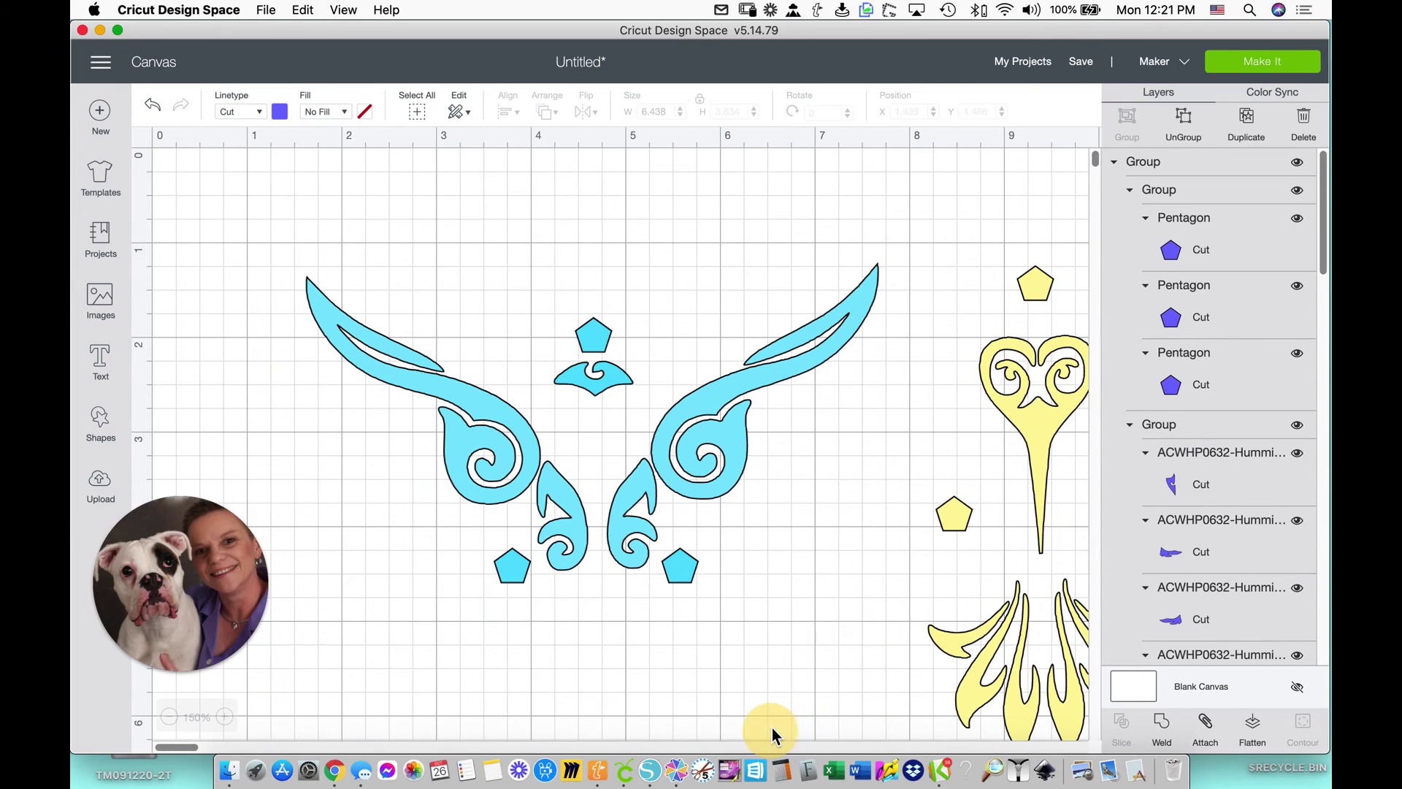
{"action": "scroll", "coordinate": [1102, 179], "scroll_direction": "down", "scroll_amount": 5}
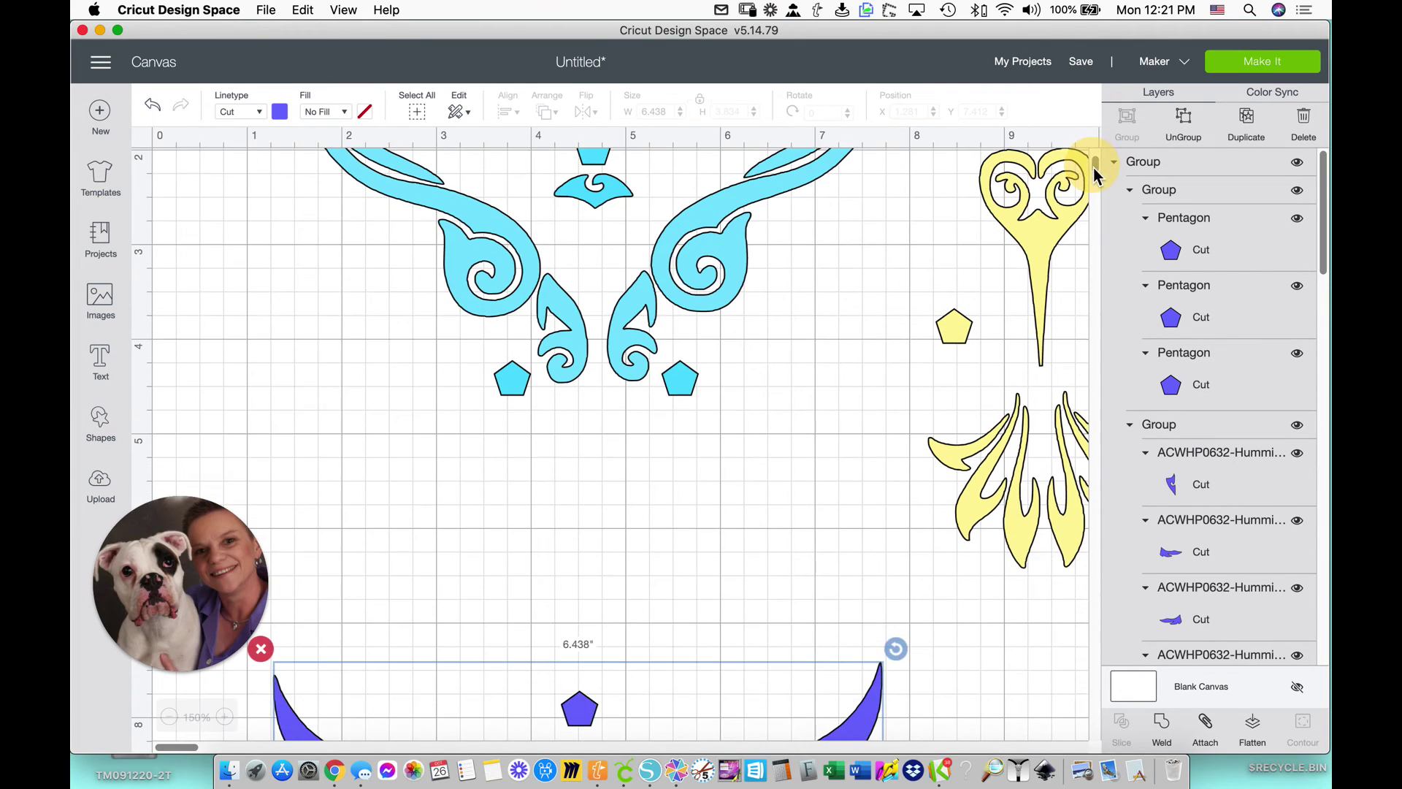
{"action": "left_click_drag", "start_coordinate": [590, 709], "coordinate": [595, 606]}
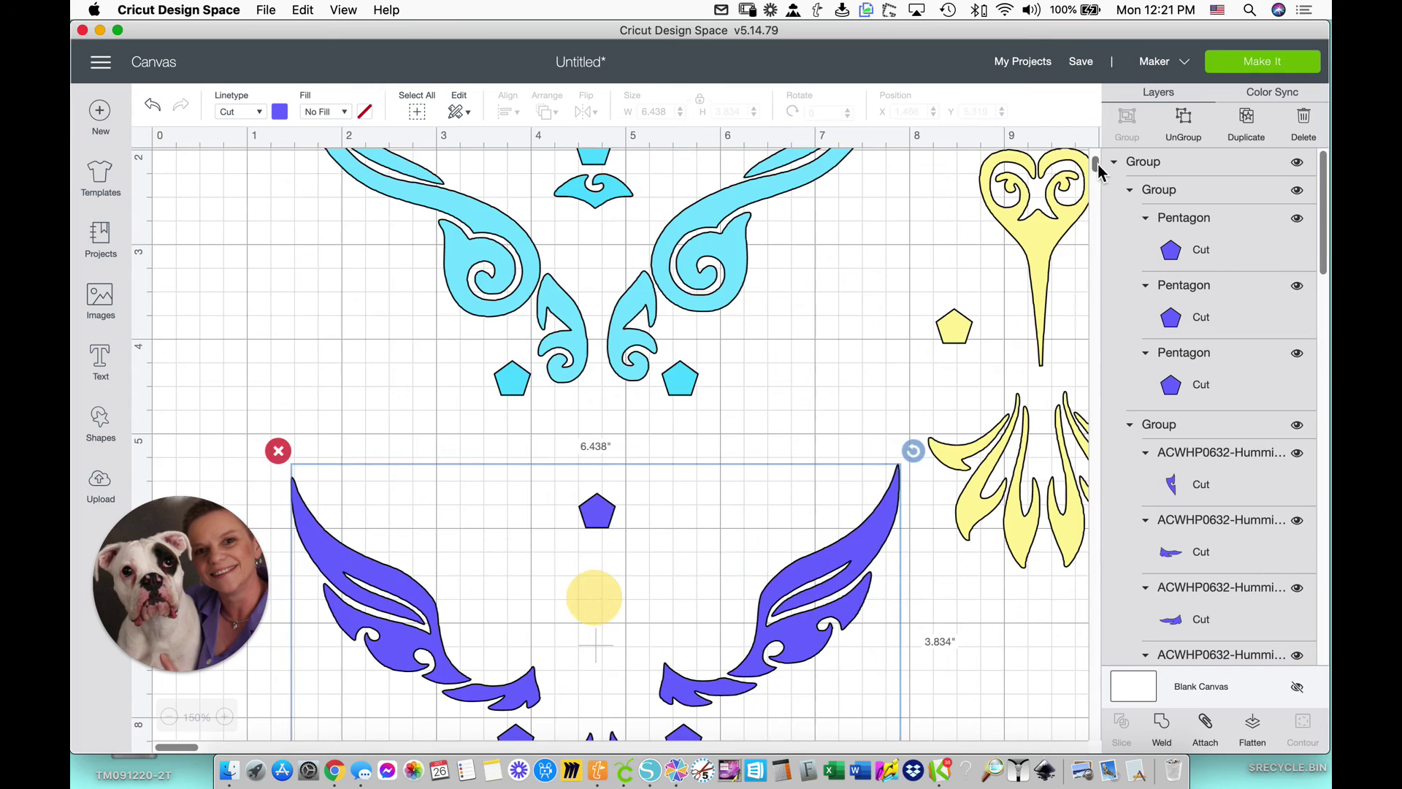
{"action": "mouse_move", "coordinate": [1097, 169]}
{"action": "left_mouse_down"}
{"action": "mouse_move", "coordinate": [1095, 150]}
{"action": "mouse_move", "coordinate": [1097, 167]}
{"action": "left_mouse_up"}
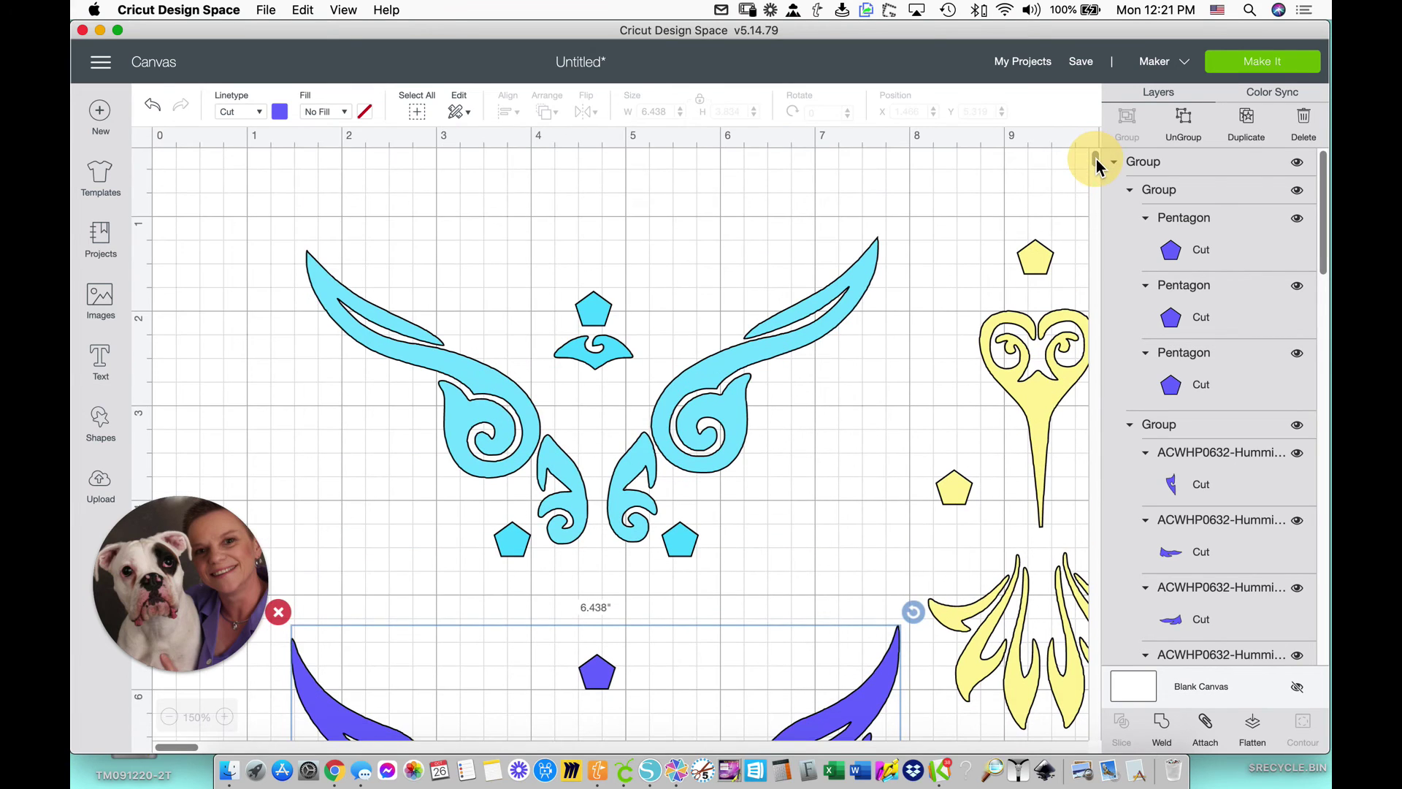
Combine the cyan wing-piece group and the three cyan pentagons into a single group
{"action": "left_click", "coordinate": [591, 325]}
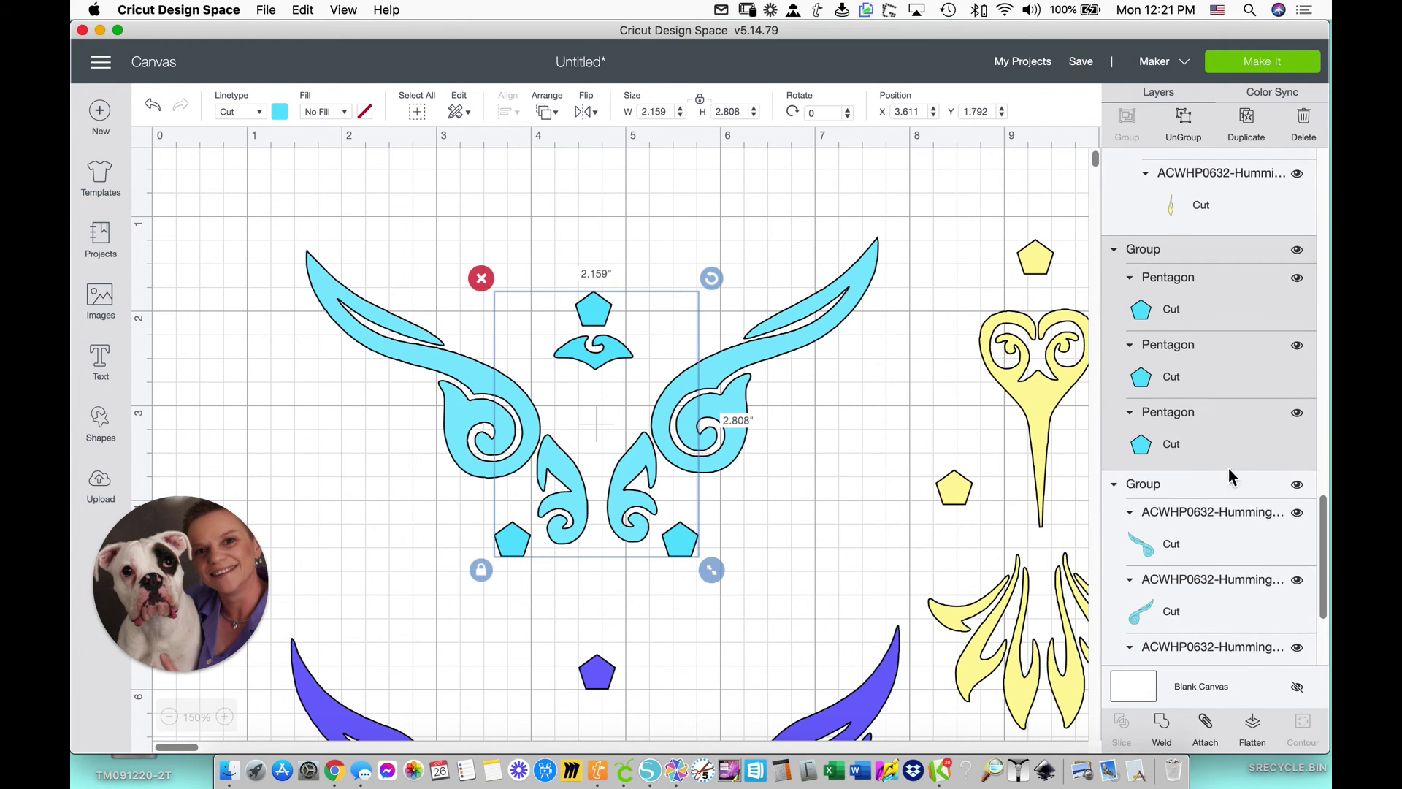
{"action": "left_click", "coordinate": [1322, 536]}
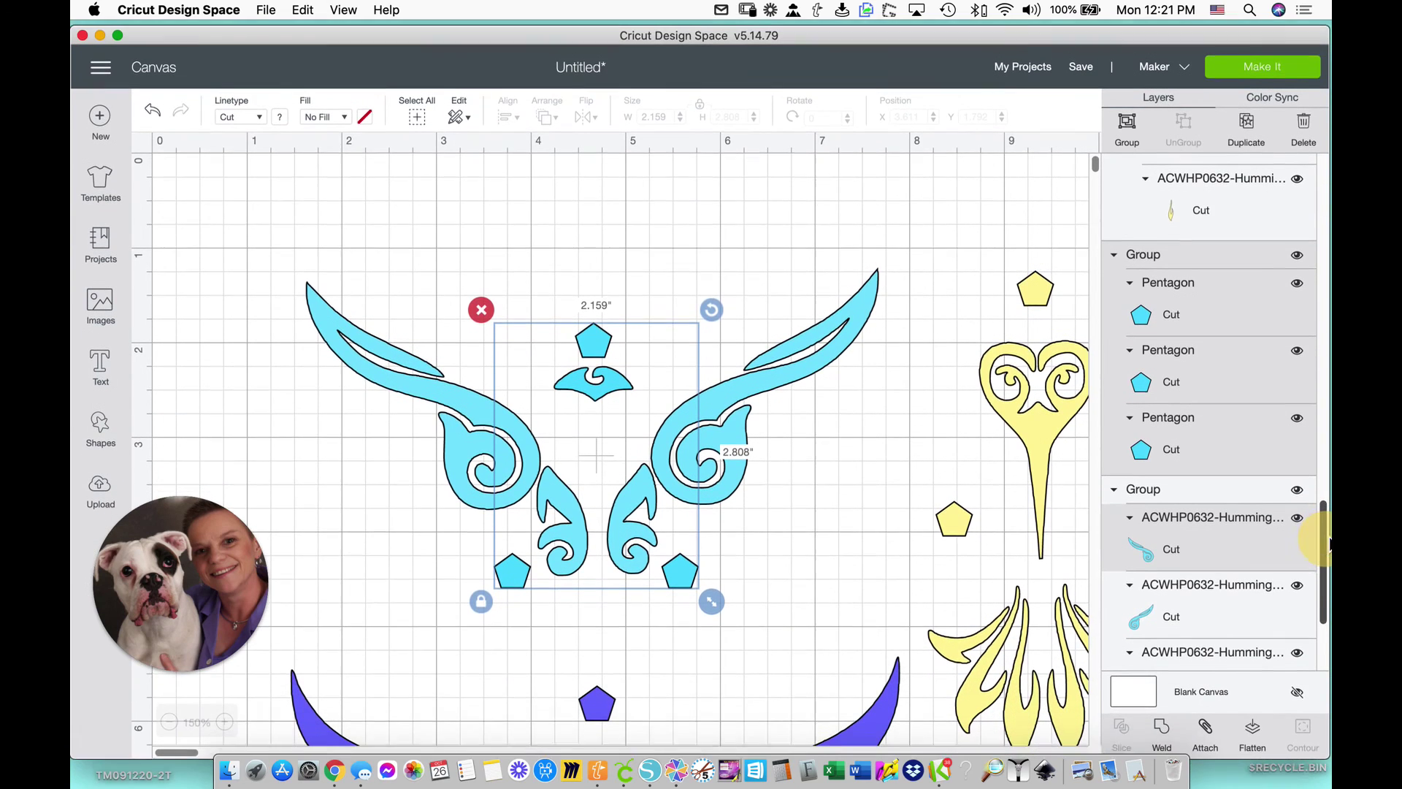
{"action": "scroll", "coordinate": [1307, 588], "scroll_direction": "down", "scroll_amount": 5}
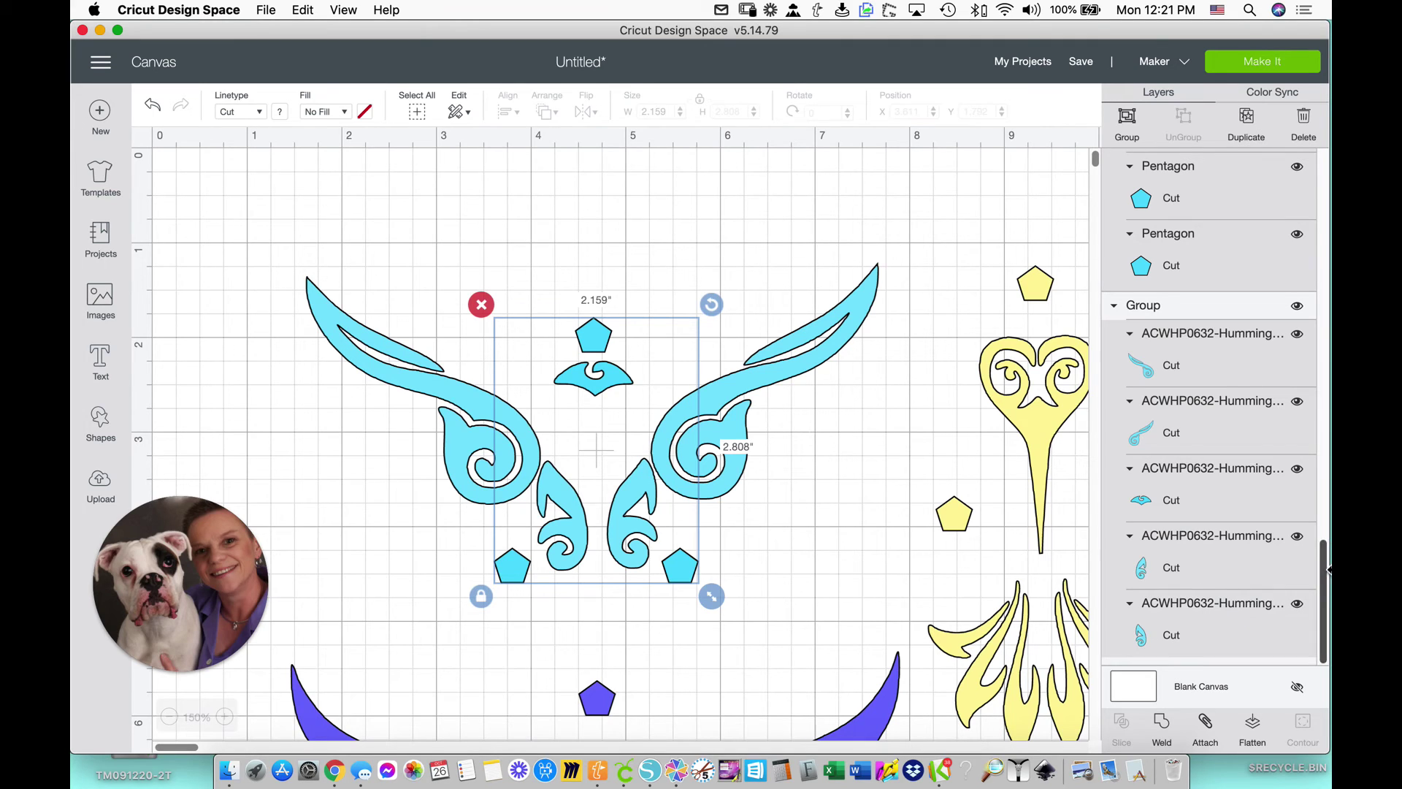
{"action": "left_click", "coordinate": [828, 492]}
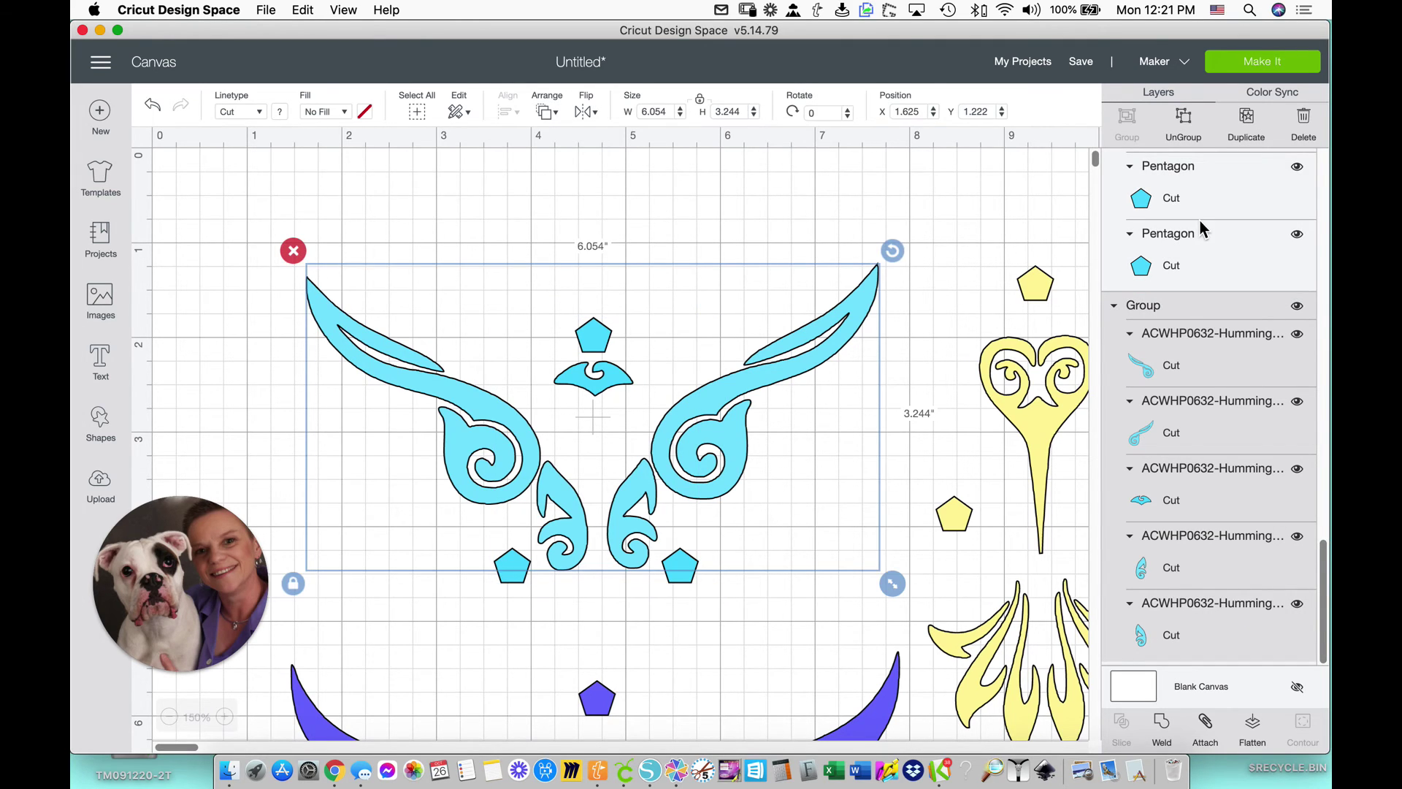
{"action": "left_click", "coordinate": [681, 580], "text": "shift"}
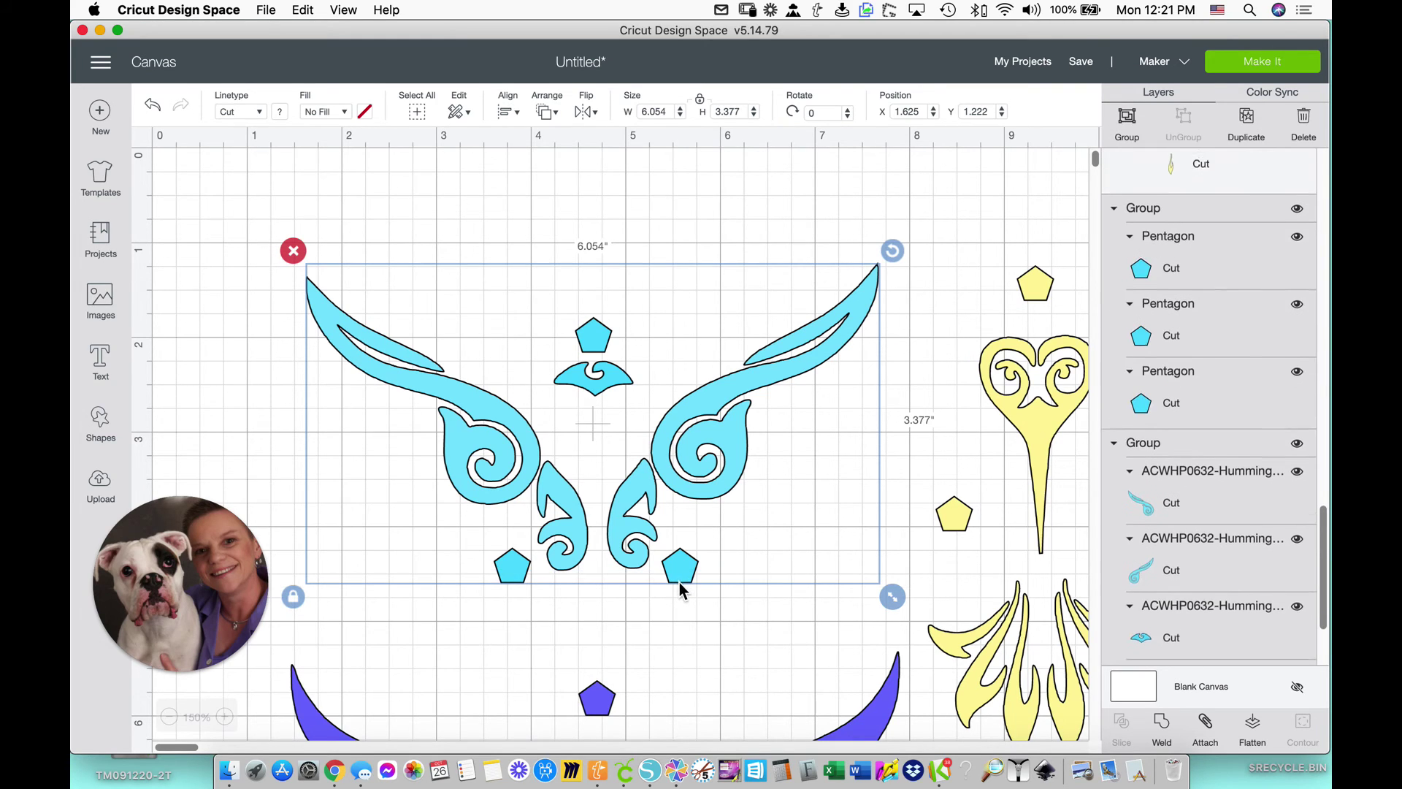
{"action": "right_click", "coordinate": [829, 331]}
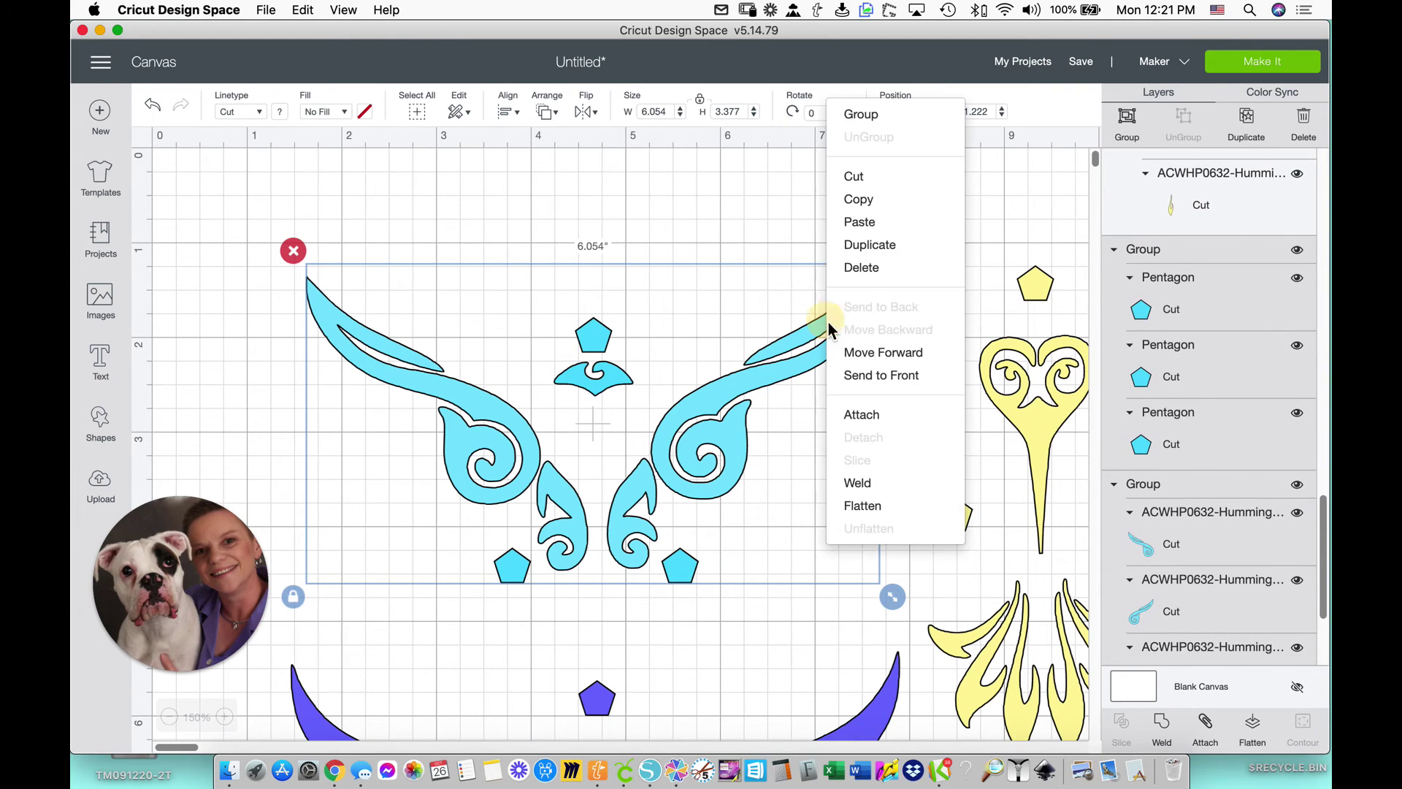
{"action": "left_click", "coordinate": [862, 115]}
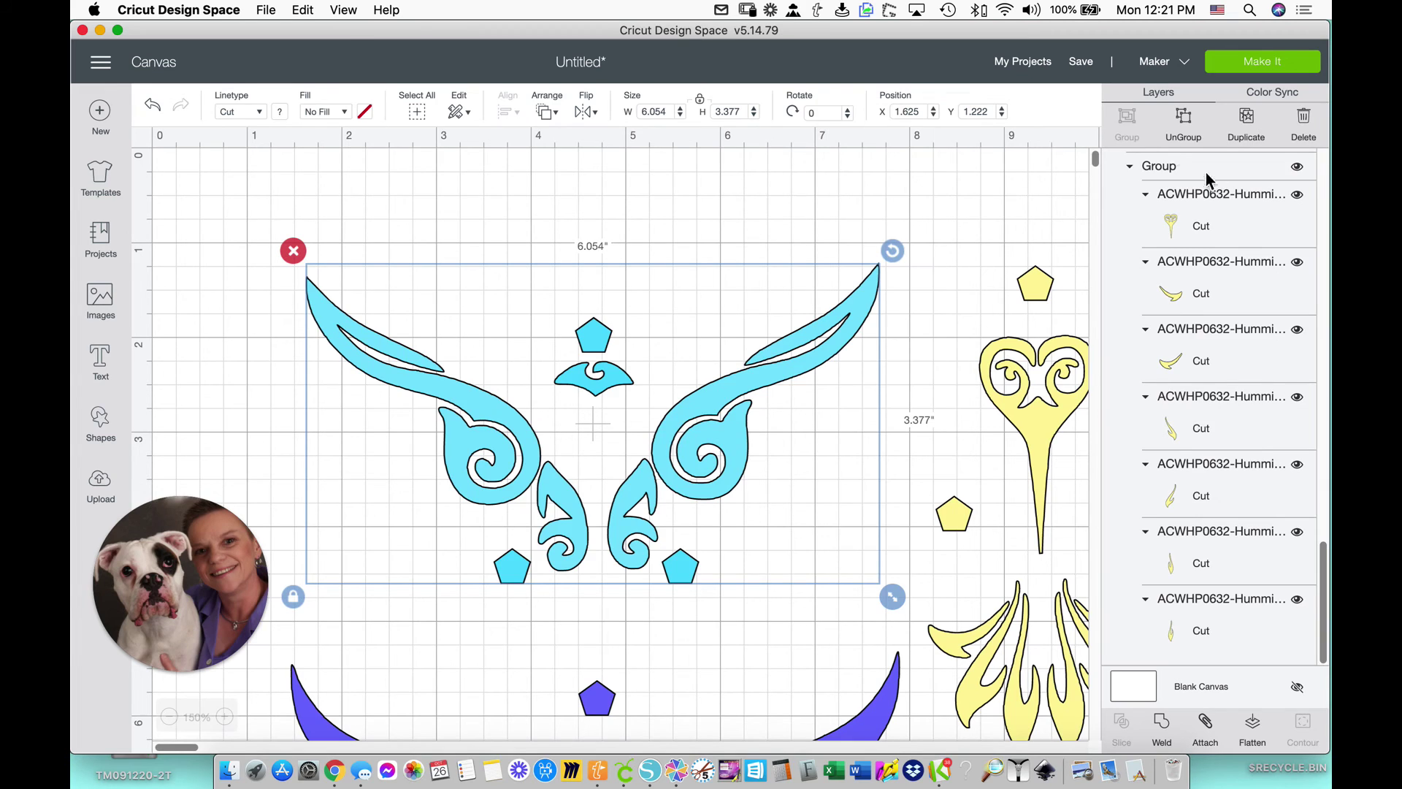
{"action": "left_click", "coordinate": [169, 716]}
Zoom out, then move the yellow set up-right and the purple set right and down
{"action": "left_click", "coordinate": [169, 716]}
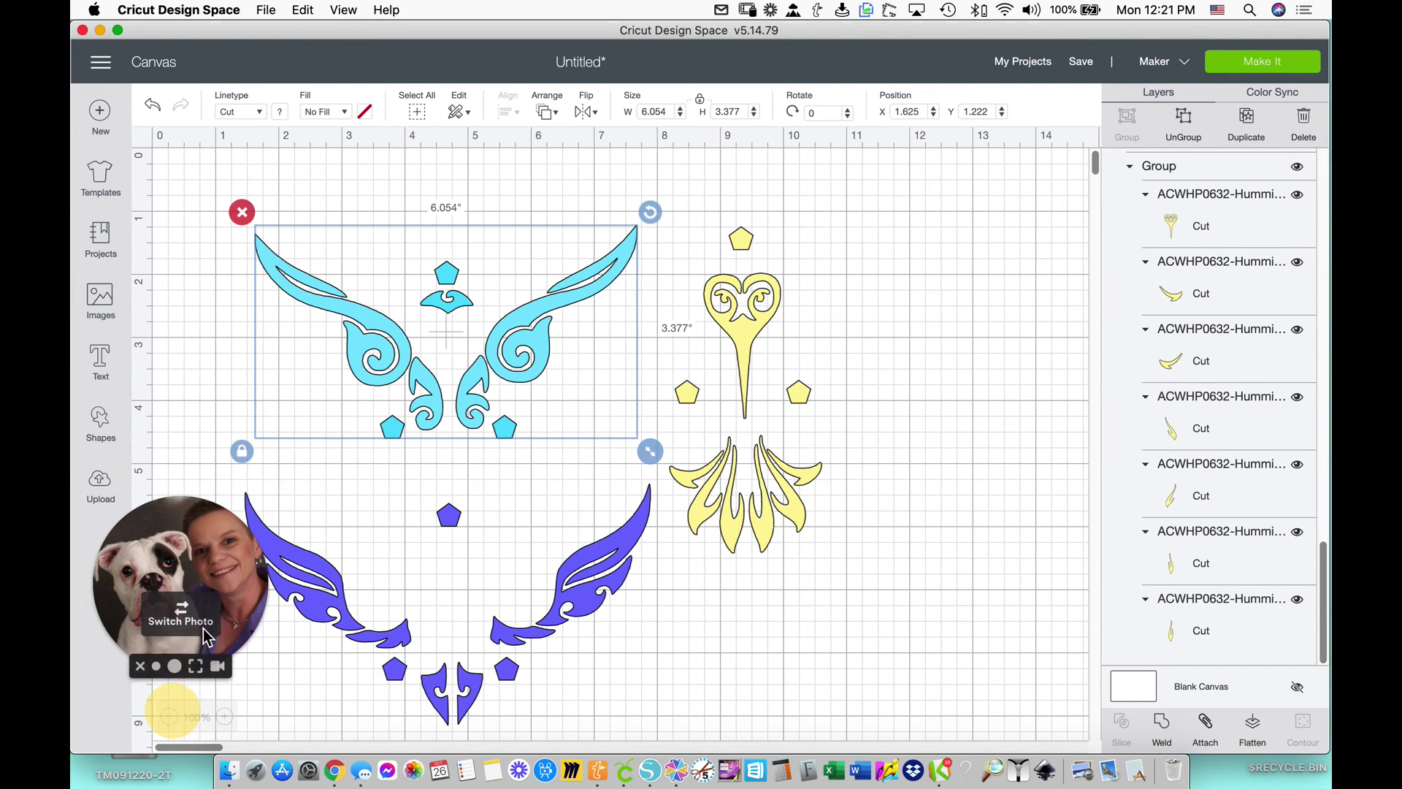
{"action": "left_click", "coordinate": [157, 657]}
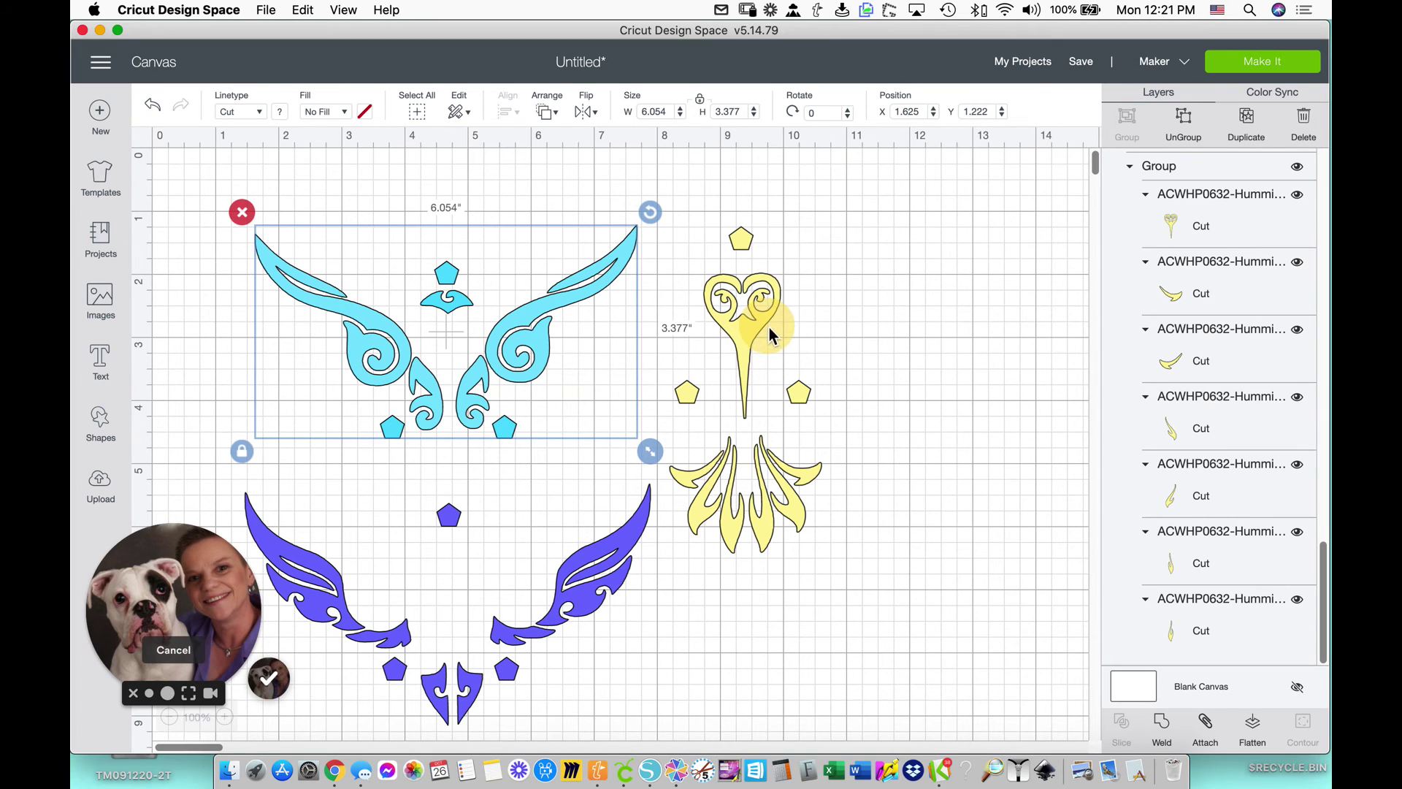
{"action": "left_click", "coordinate": [787, 325]}
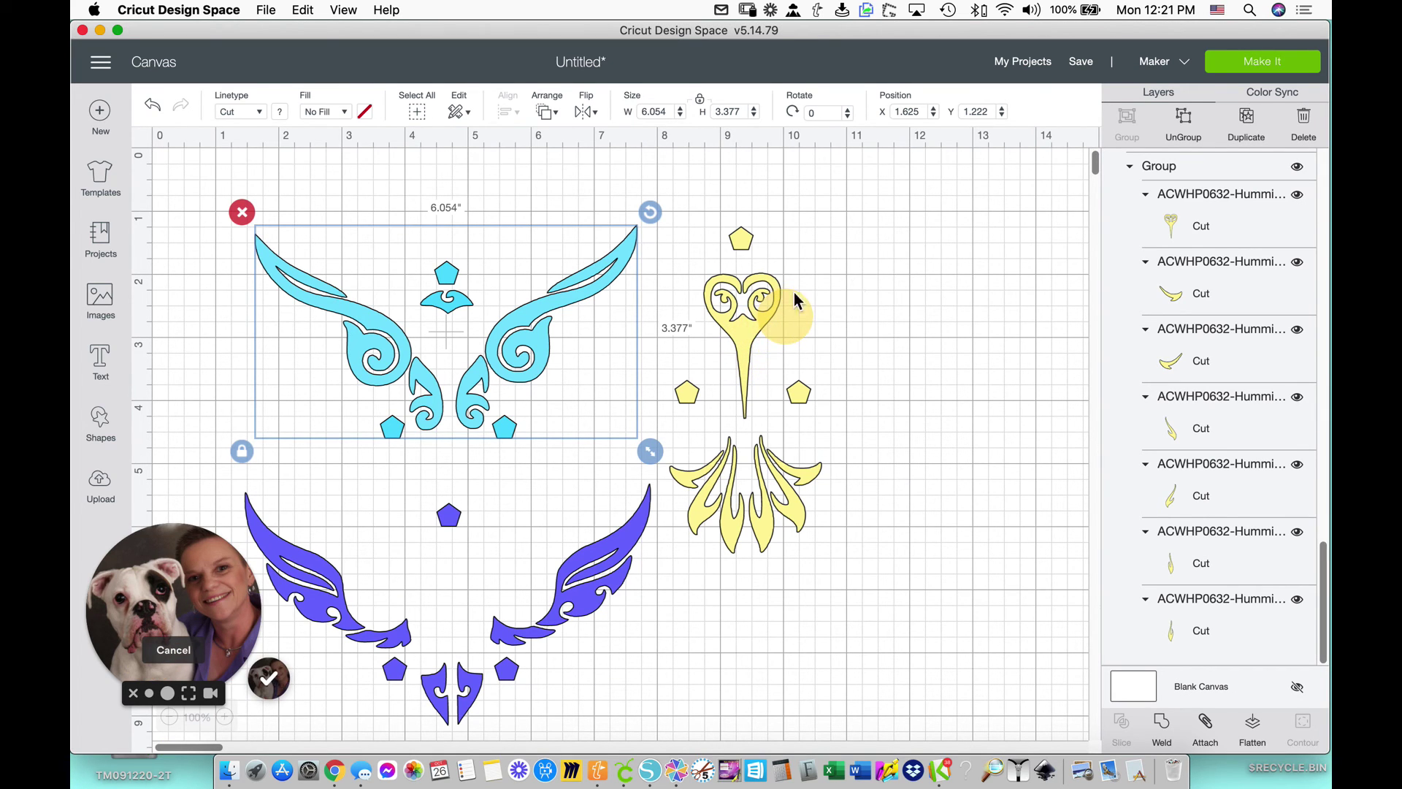
{"action": "left_click_drag", "start_coordinate": [748, 352], "coordinate": [792, 304]}
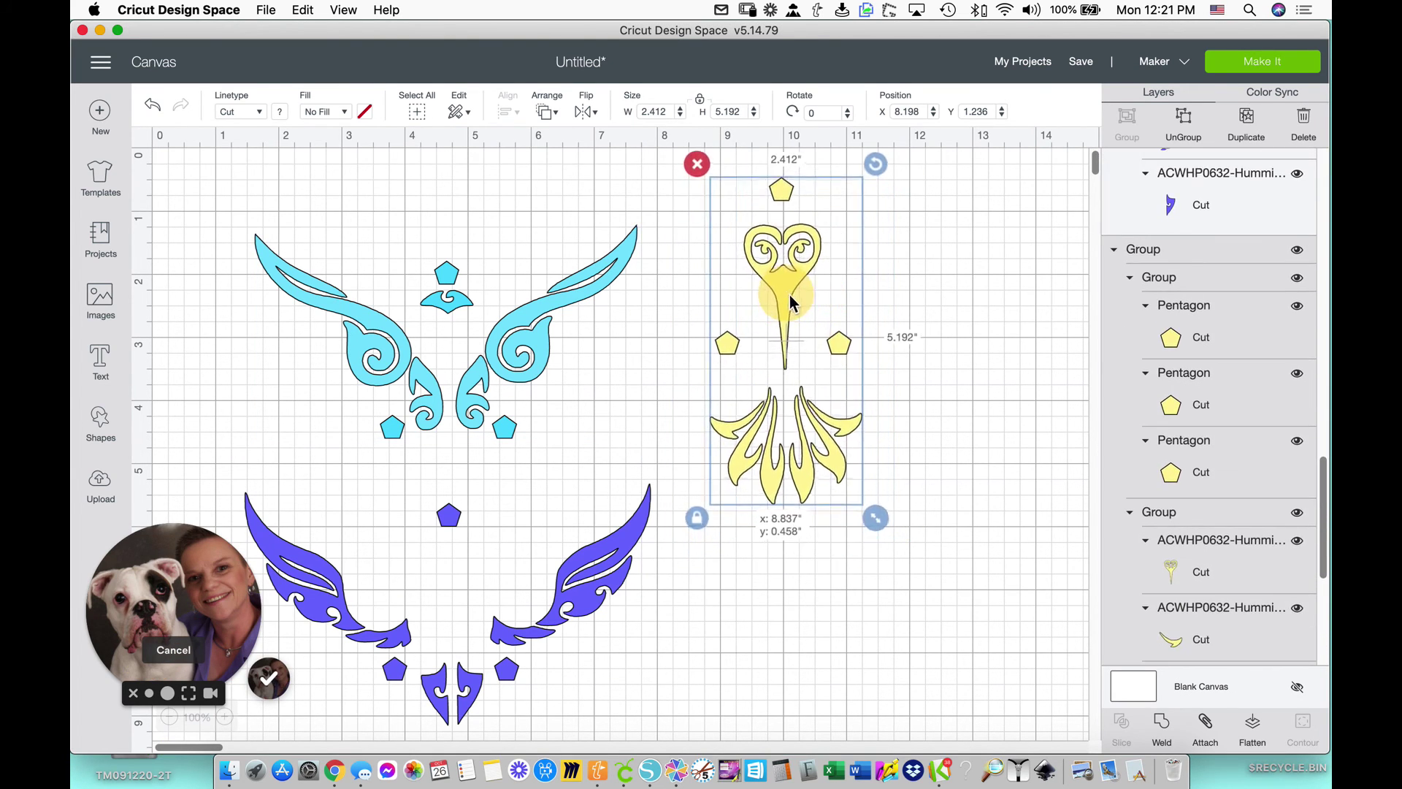
{"action": "left_click_drag", "start_coordinate": [576, 600], "coordinate": [873, 652]}
{"action": "left_click", "coordinate": [1007, 690]}
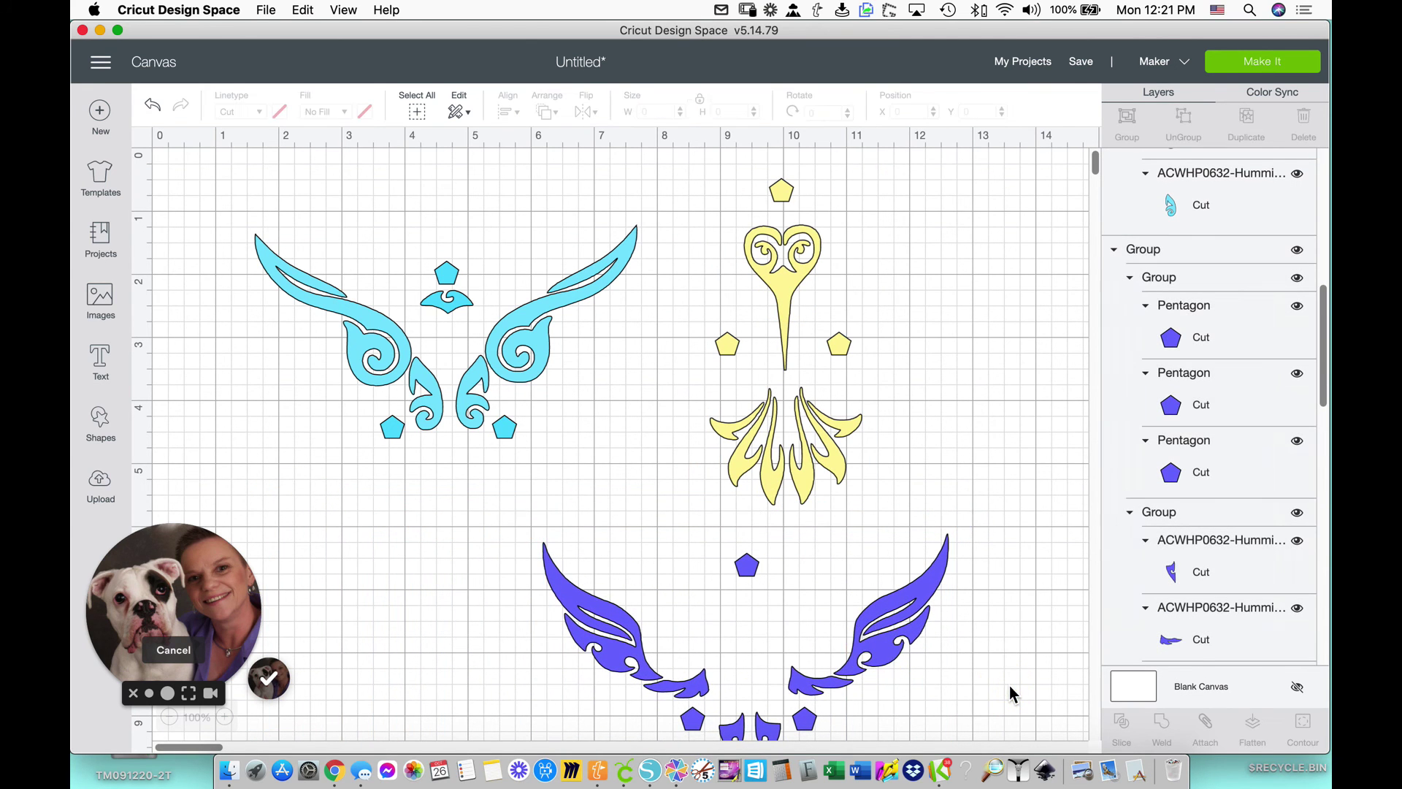
{"action": "left_click", "coordinate": [216, 692]}
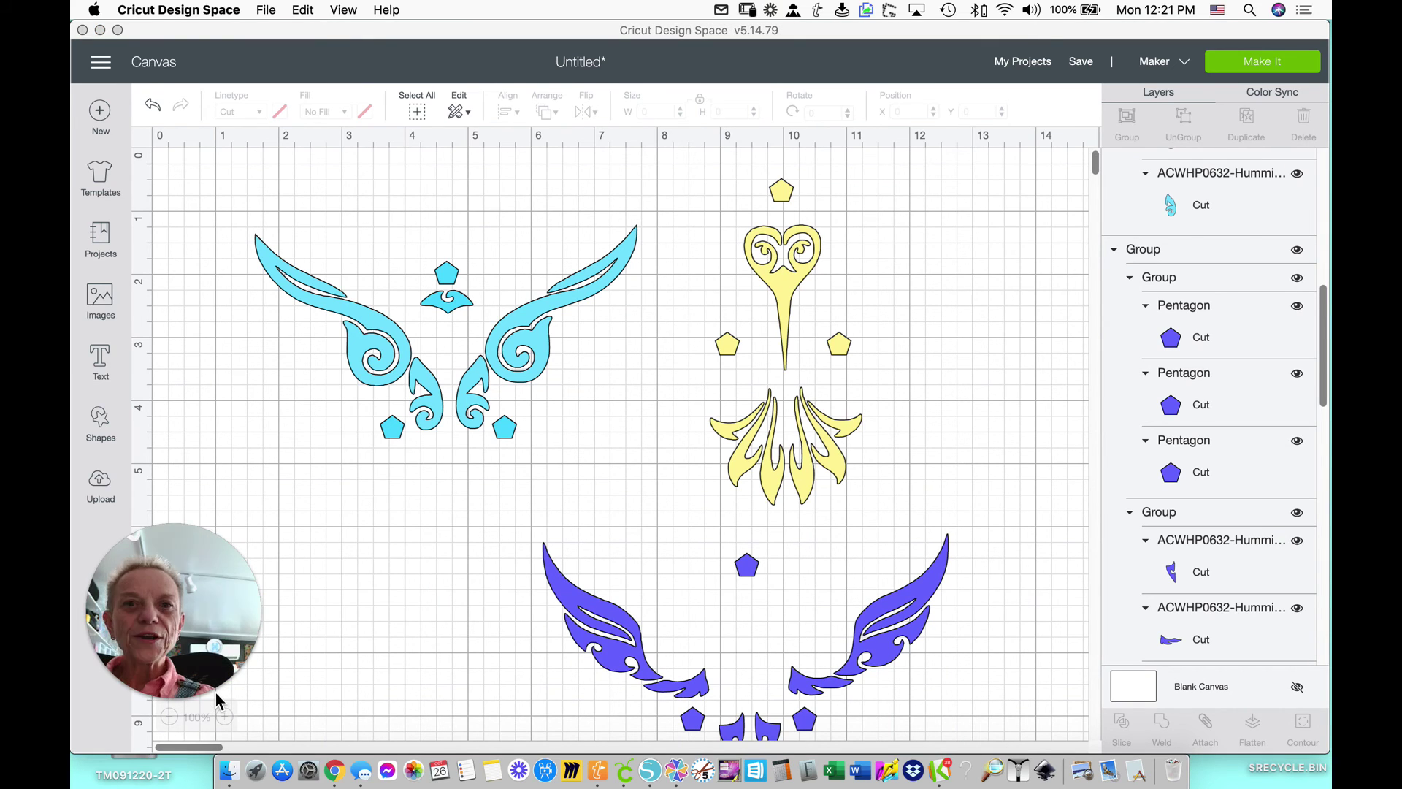